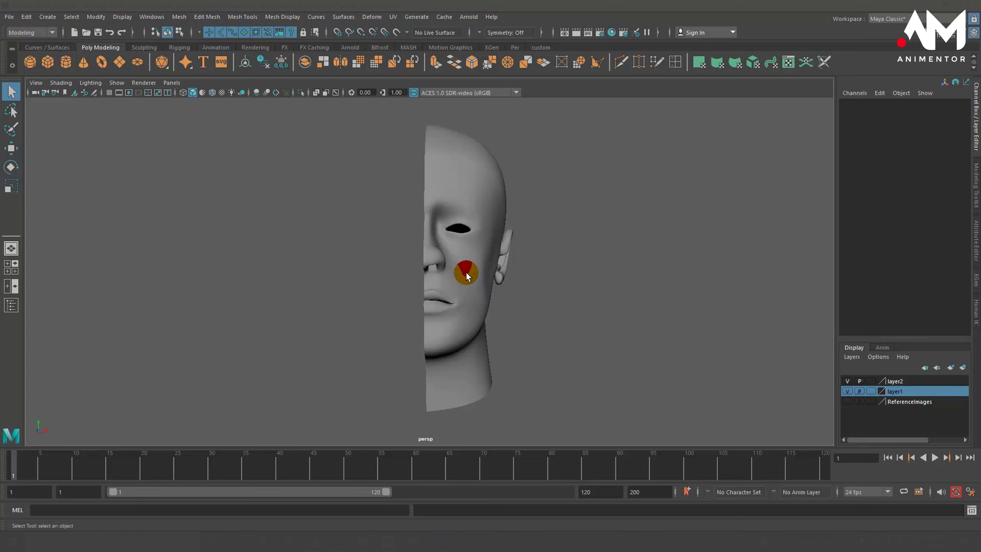
Select the half-head mesh polySurface4 and tumble the view round to face it.
{"action": "left_click", "coordinate": [473, 275]}
{"action": "mouse_move", "coordinate": [498, 328]}
{"action": "left_mouse_down", "text": "alt"}
{"action": "mouse_move", "coordinate": [477, 288]}
{"action": "mouse_move", "coordinate": [483, 316]}
{"action": "mouse_move", "coordinate": [493, 312]}
{"action": "mouse_move", "coordinate": [480, 307]}
{"action": "left_mouse_up", "text": "alt"}
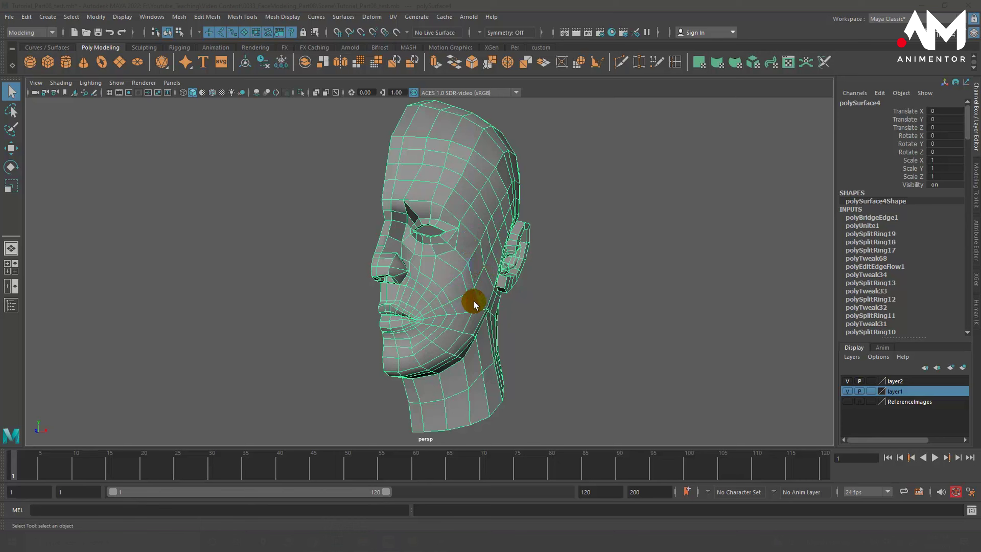
{"action": "mouse_move", "coordinate": [485, 297]}
{"action": "left_mouse_down", "text": "alt"}
{"action": "mouse_move", "coordinate": [506, 291]}
{"action": "mouse_move", "coordinate": [535, 305]}
{"action": "left_mouse_up", "text": "alt"}
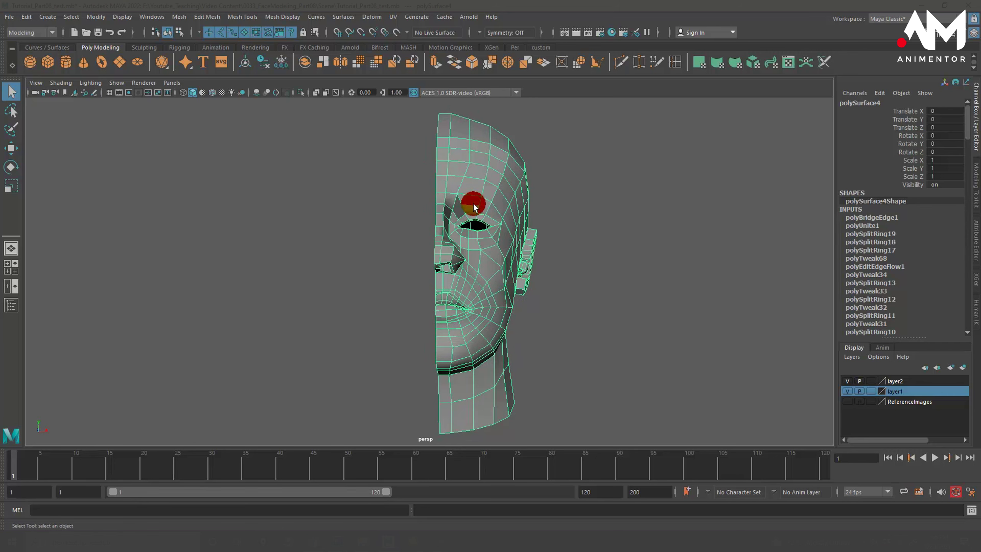
{"action": "left_click", "coordinate": [480, 177]}
Bring up Mesh > Mirror options reset to defaults: World position, X axis, merged border vertices.
{"action": "left_click", "coordinate": [175, 20]}
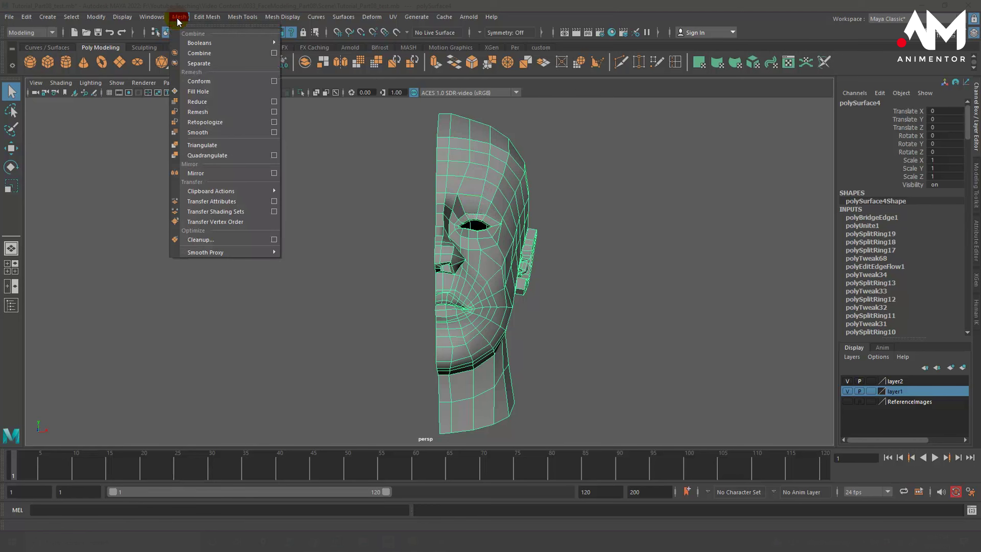
{"action": "left_click", "coordinate": [173, 19]}
{"action": "left_click", "coordinate": [223, 174]}
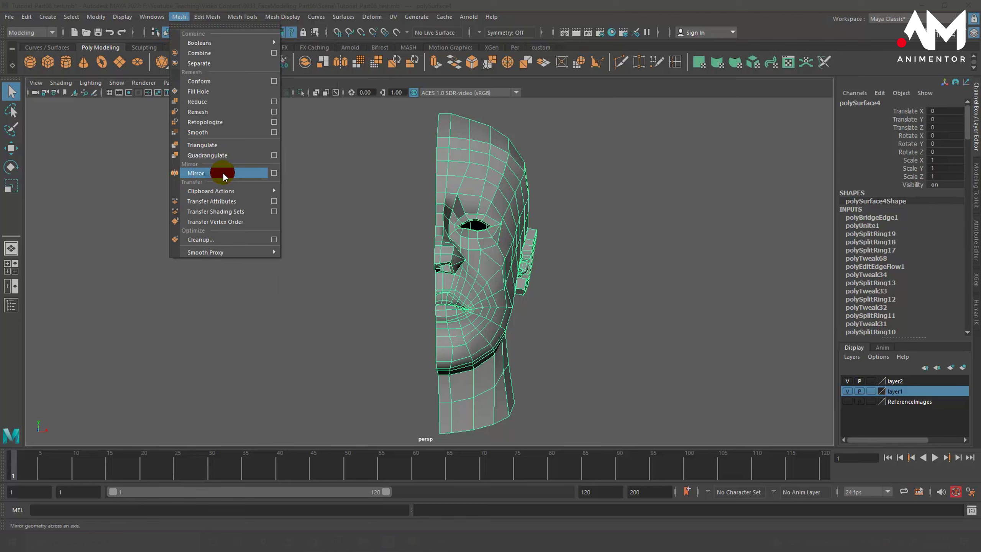
{"action": "left_click", "coordinate": [274, 172]}
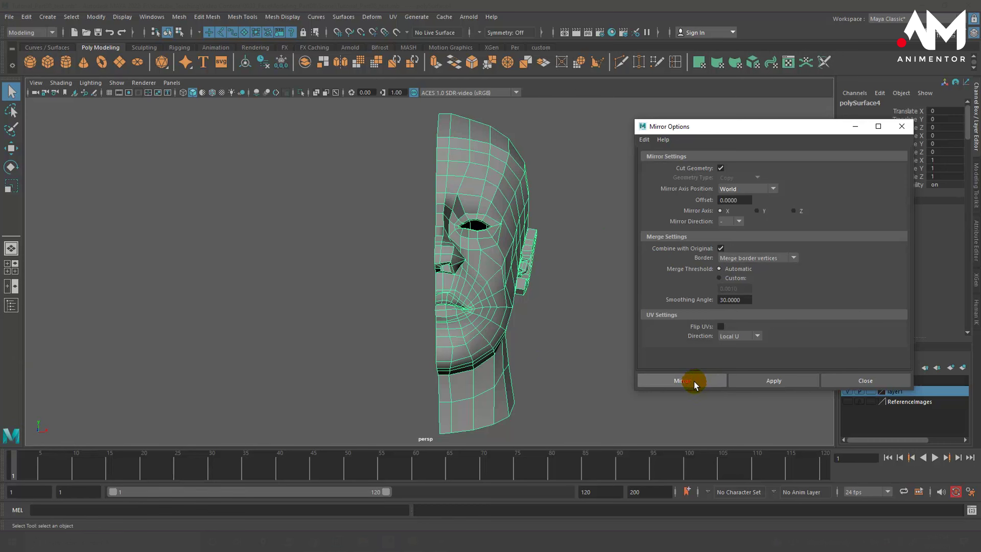
{"action": "left_click", "coordinate": [645, 139]}
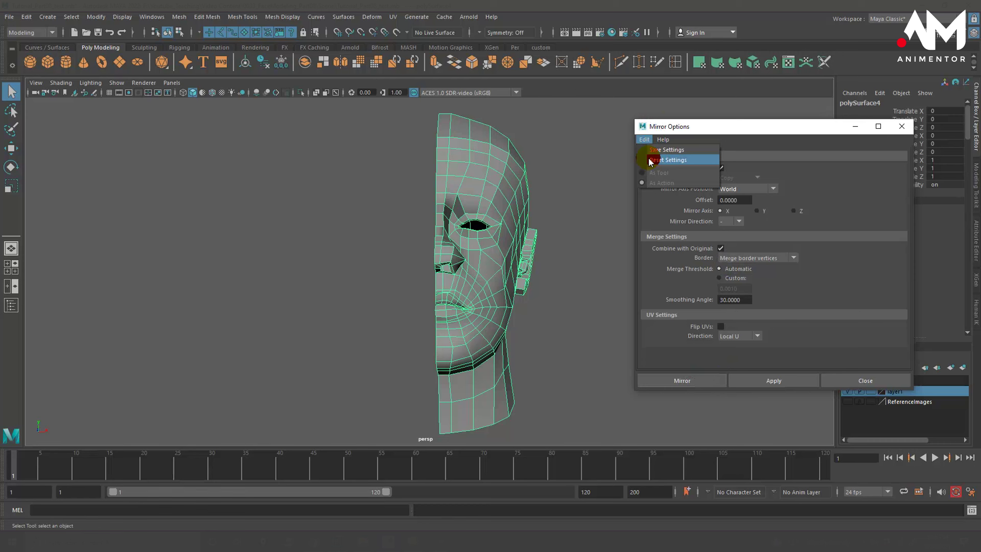
{"action": "left_click", "coordinate": [650, 160]}
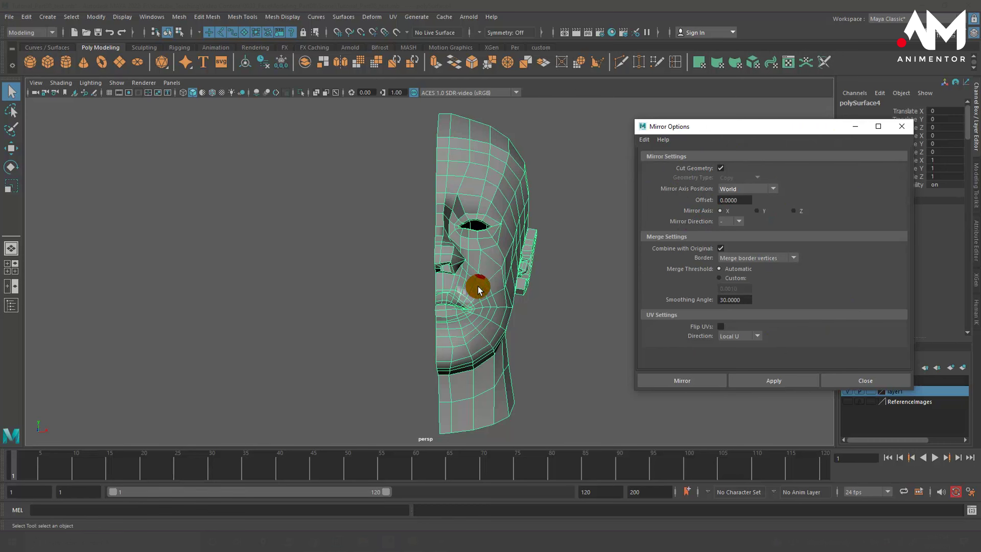
Mirror the half face into a full head, trying a 0.611 merge threshold then undoing it.
{"action": "left_click", "coordinate": [684, 381]}
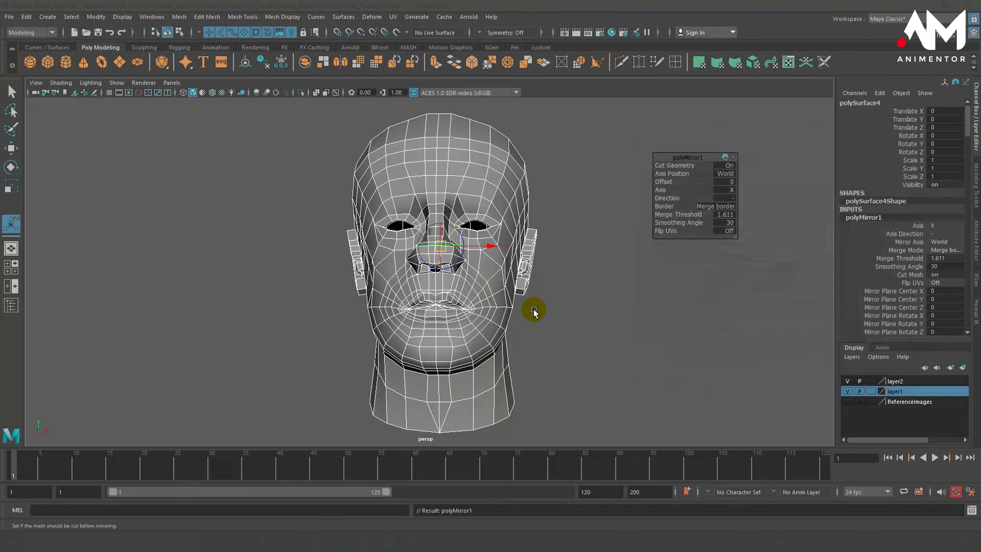
{"action": "left_click_drag", "start_coordinate": [580, 329], "coordinate": [576, 309], "text": "alt"}
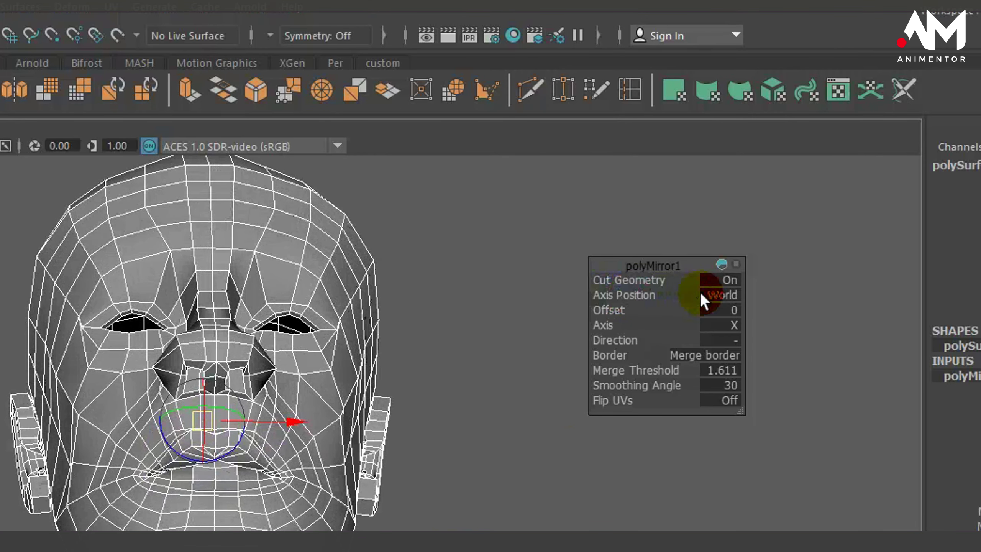
{"action": "mouse_move", "coordinate": [618, 295]}
{"action": "left_mouse_down"}
{"action": "mouse_move", "coordinate": [608, 324]}
{"action": "mouse_move", "coordinate": [625, 350]}
{"action": "left_mouse_up"}
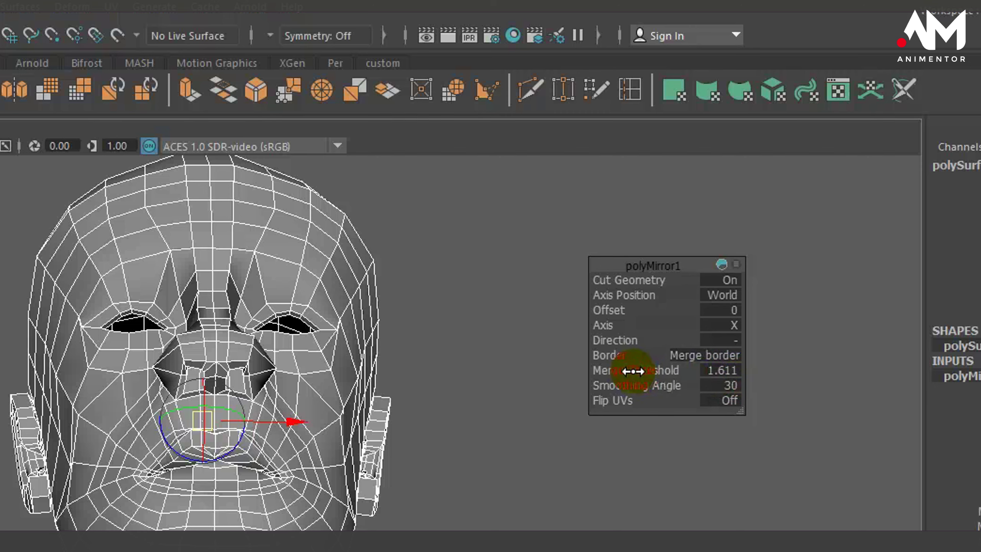
{"action": "left_click_drag", "start_coordinate": [633, 371], "coordinate": [618, 371]}
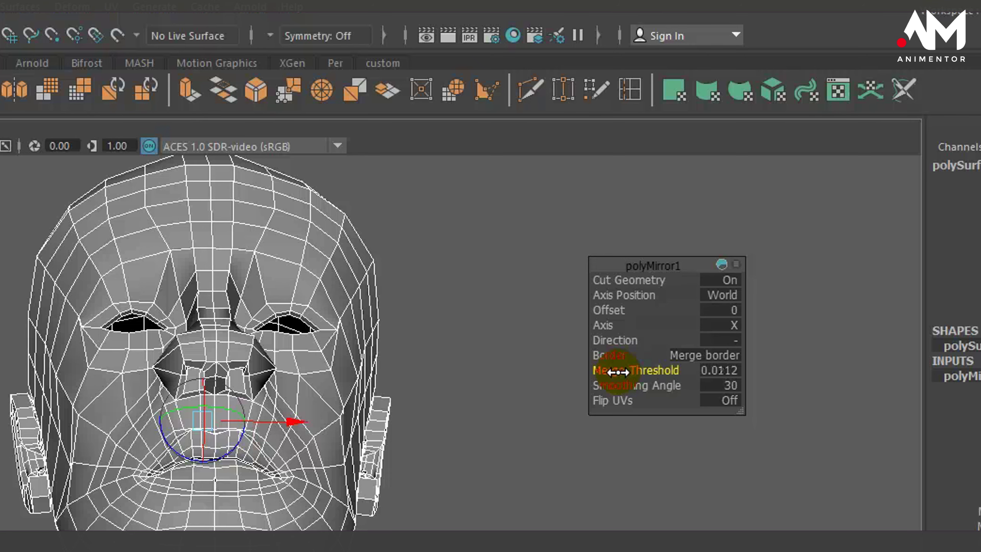
{"action": "key", "text": "ctrl+z"}
Inspect the mouth and neck, then lower polyMirror1's Merge Threshold to about 0.811.
{"action": "left_click_drag", "start_coordinate": [453, 508], "coordinate": [373, 523], "text": "alt"}
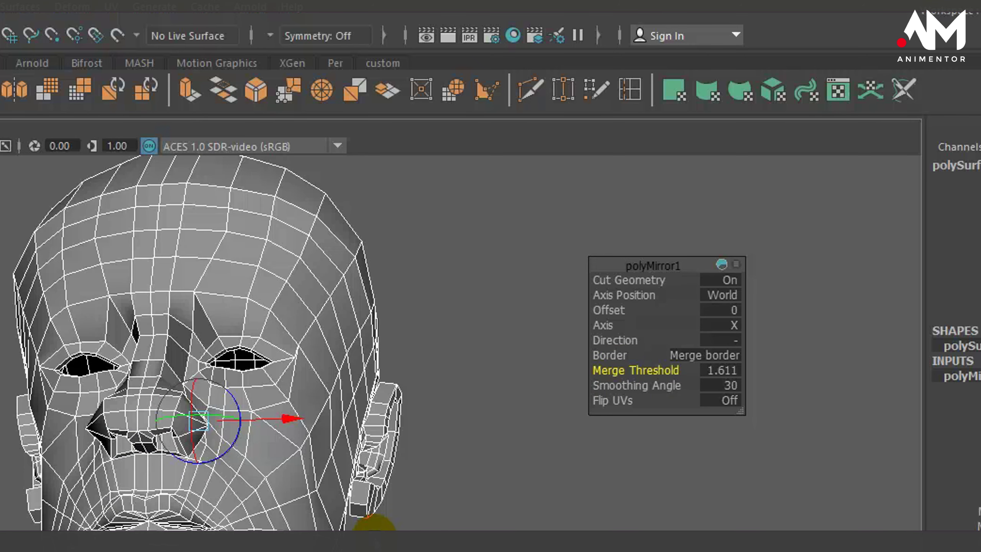
{"action": "right_click_drag", "start_coordinate": [373, 521], "coordinate": [510, 434], "text": "alt"}
{"action": "left_click_drag", "start_coordinate": [510, 433], "coordinate": [416, 482], "text": "alt"}
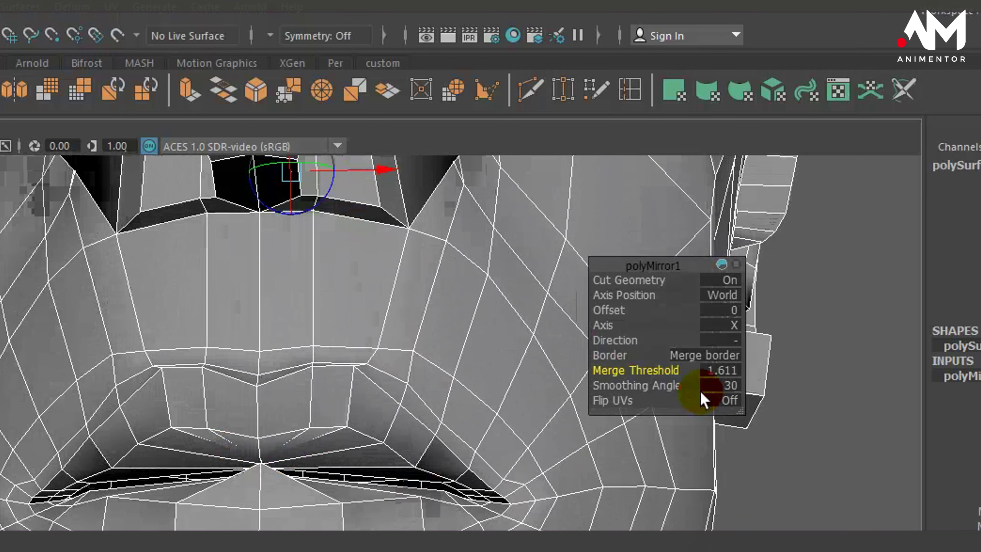
{"action": "left_click", "coordinate": [726, 373]}
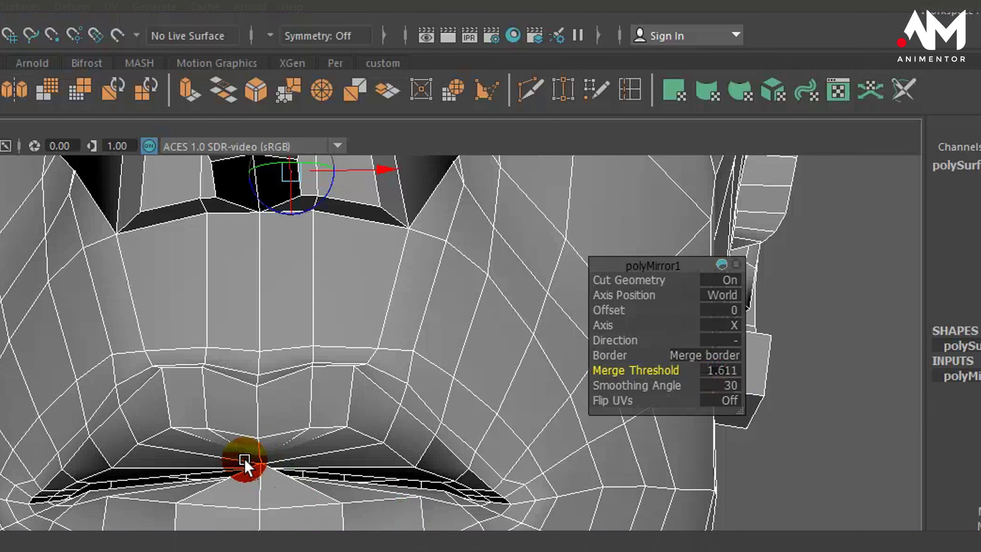
{"action": "scroll", "coordinate": [327, 494], "scroll_direction": "down", "scroll_amount": 5}
{"action": "middle_click_drag", "start_coordinate": [329, 339], "coordinate": [223, 527], "text": "alt"}
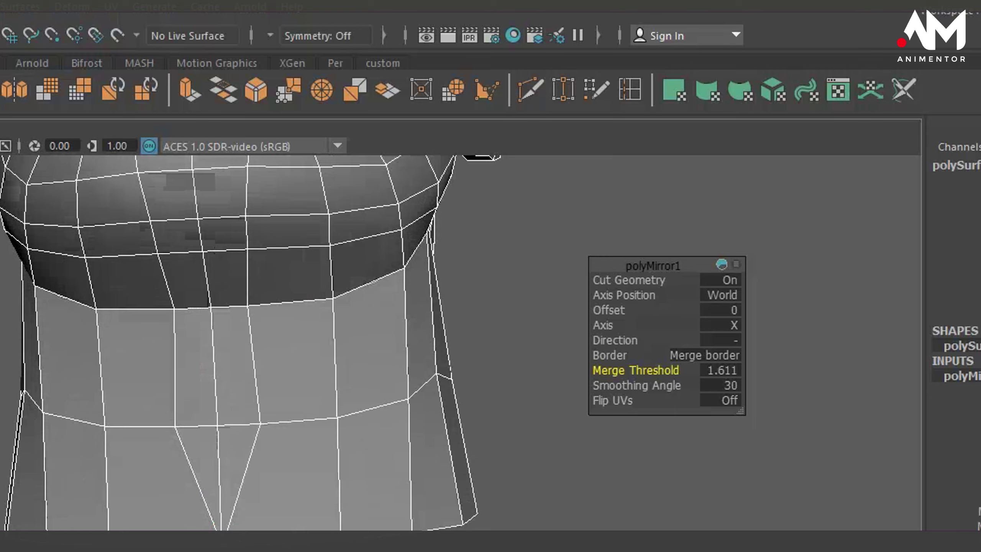
{"action": "mouse_move", "coordinate": [210, 508]}
{"action": "left_mouse_down", "text": "alt"}
{"action": "mouse_move", "coordinate": [532, 502]}
{"action": "mouse_move", "coordinate": [387, 456]}
{"action": "left_mouse_up", "text": "alt"}
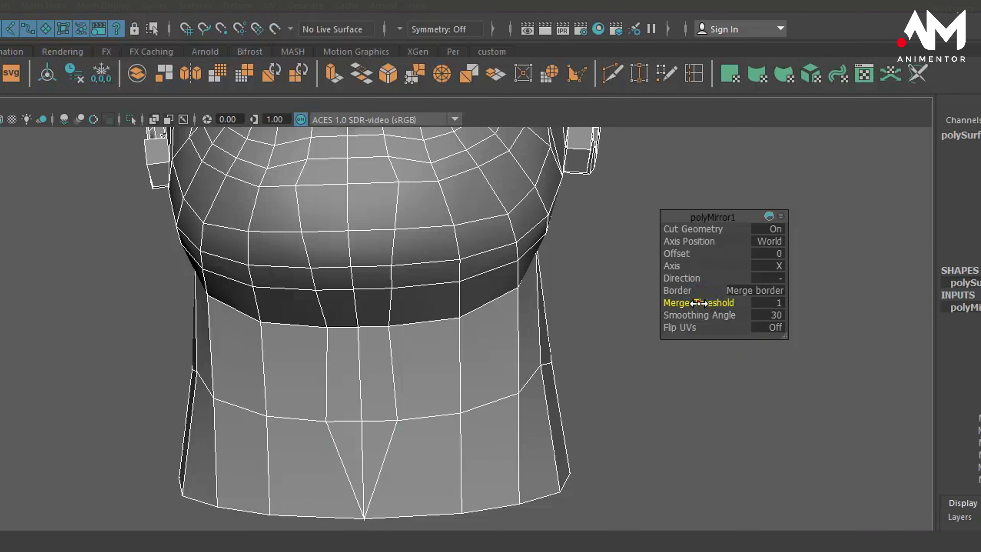
{"action": "left_click_drag", "start_coordinate": [699, 301], "coordinate": [692, 305]}
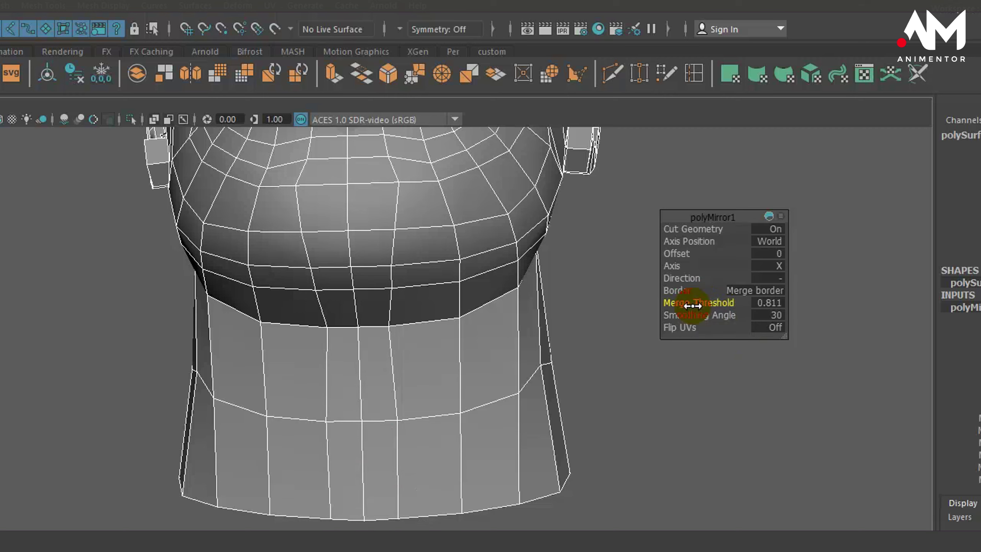
{"action": "left_click", "coordinate": [772, 303]}
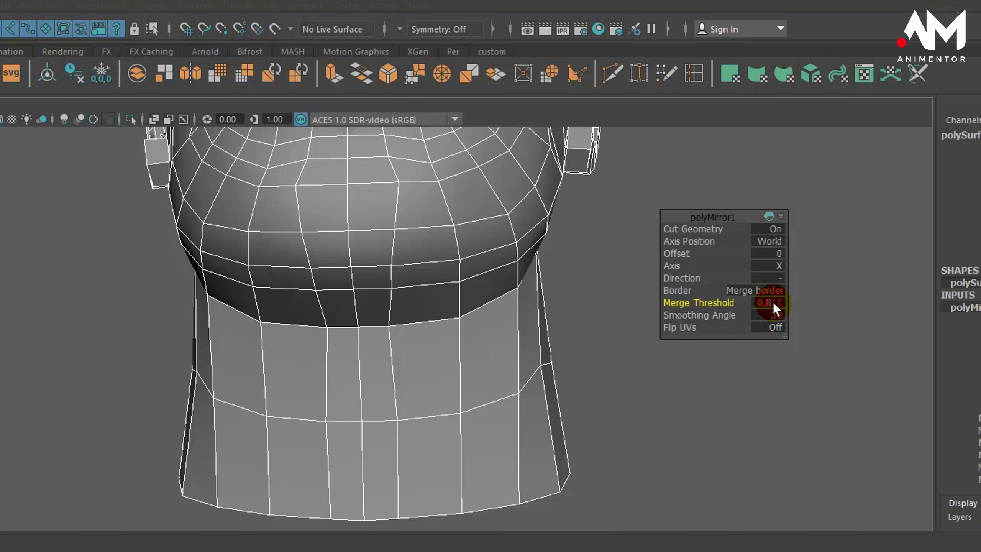
Set polyMirror1's Merge Threshold to exactly 0.8.
{"action": "double_click", "coordinate": [775, 302]}
{"action": "key", "text": "Return"}
{"action": "mouse_move", "coordinate": [453, 344]}
{"action": "left_mouse_down", "text": "alt"}
{"action": "mouse_move", "coordinate": [475, 500]}
{"action": "mouse_move", "coordinate": [474, 487]}
{"action": "mouse_move", "coordinate": [448, 495]}
{"action": "mouse_move", "coordinate": [337, 471]}
{"action": "mouse_move", "coordinate": [187, 491]}
{"action": "left_mouse_up", "text": "alt"}
{"action": "mouse_move", "coordinate": [399, 532]}
{"action": "middle_mouse_down", "text": "alt"}
{"action": "mouse_move", "coordinate": [415, 422]}
{"action": "mouse_move", "coordinate": [369, 485]}
{"action": "middle_mouse_up", "text": "alt"}
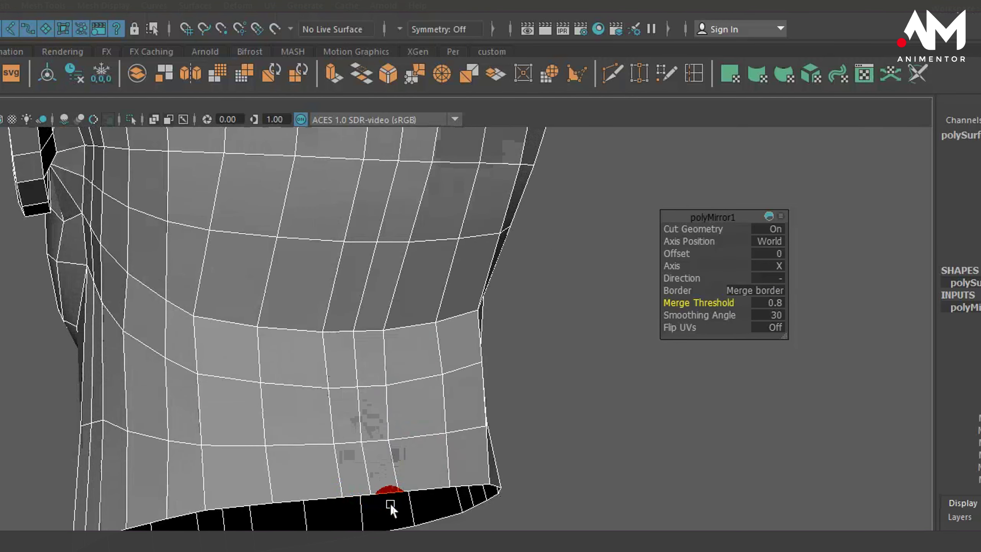
Orbit around the neck, mouth and face to check the mirrored seam.
{"action": "mouse_move", "coordinate": [389, 503]}
{"action": "left_mouse_down", "text": "alt"}
{"action": "mouse_move", "coordinate": [558, 498]}
{"action": "mouse_move", "coordinate": [663, 477]}
{"action": "left_mouse_up", "text": "alt"}
{"action": "mouse_move", "coordinate": [664, 477]}
{"action": "middle_mouse_down", "text": "alt"}
{"action": "mouse_move", "coordinate": [451, 475]}
{"action": "mouse_move", "coordinate": [510, 460]}
{"action": "mouse_move", "coordinate": [560, 478]}
{"action": "middle_mouse_up", "text": "alt"}
{"action": "left_click_drag", "start_coordinate": [560, 478], "coordinate": [526, 449], "text": "alt"}
{"action": "middle_click_drag", "start_coordinate": [526, 449], "coordinate": [504, 423], "text": "alt"}
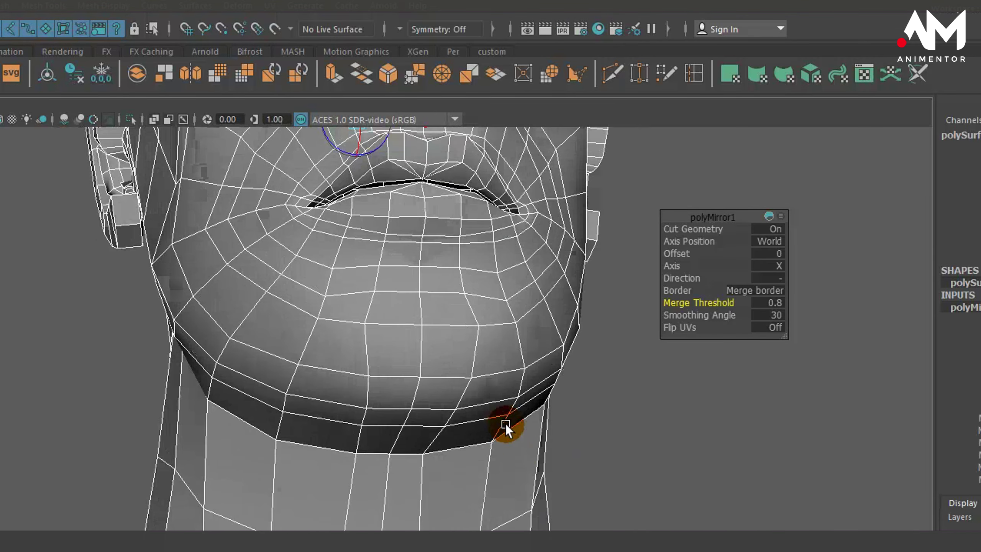
{"action": "mouse_move", "coordinate": [504, 423]}
{"action": "left_mouse_down", "text": "alt"}
{"action": "mouse_move", "coordinate": [508, 486]}
{"action": "mouse_move", "coordinate": [492, 508]}
{"action": "mouse_move", "coordinate": [453, 477]}
{"action": "left_mouse_up", "text": "alt"}
{"action": "mouse_move", "coordinate": [453, 477]}
{"action": "right_mouse_down", "text": "alt"}
{"action": "mouse_move", "coordinate": [487, 475]}
{"action": "mouse_move", "coordinate": [476, 477]}
{"action": "right_mouse_up", "text": "alt"}
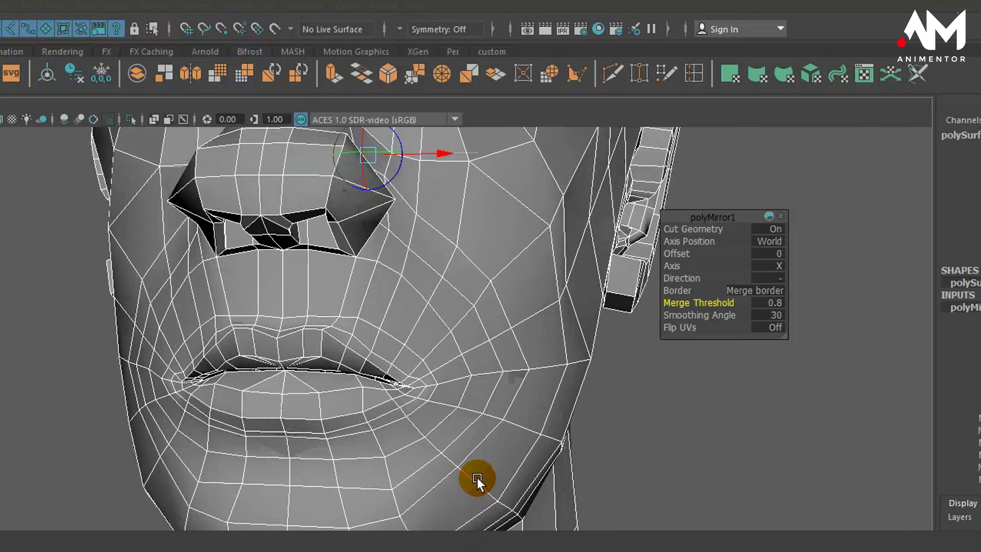
{"action": "left_click_drag", "start_coordinate": [475, 478], "coordinate": [487, 449], "text": "alt"}
{"action": "middle_click_drag", "start_coordinate": [487, 449], "coordinate": [501, 508], "text": "alt"}
{"action": "mouse_move", "coordinate": [501, 508]}
{"action": "left_mouse_down", "text": "alt"}
{"action": "mouse_move", "coordinate": [481, 493]}
{"action": "mouse_move", "coordinate": [475, 499]}
{"action": "mouse_move", "coordinate": [486, 465]}
{"action": "left_mouse_up", "text": "alt"}
{"action": "key", "text": "3"}
{"action": "left_click", "coordinate": [591, 466]}
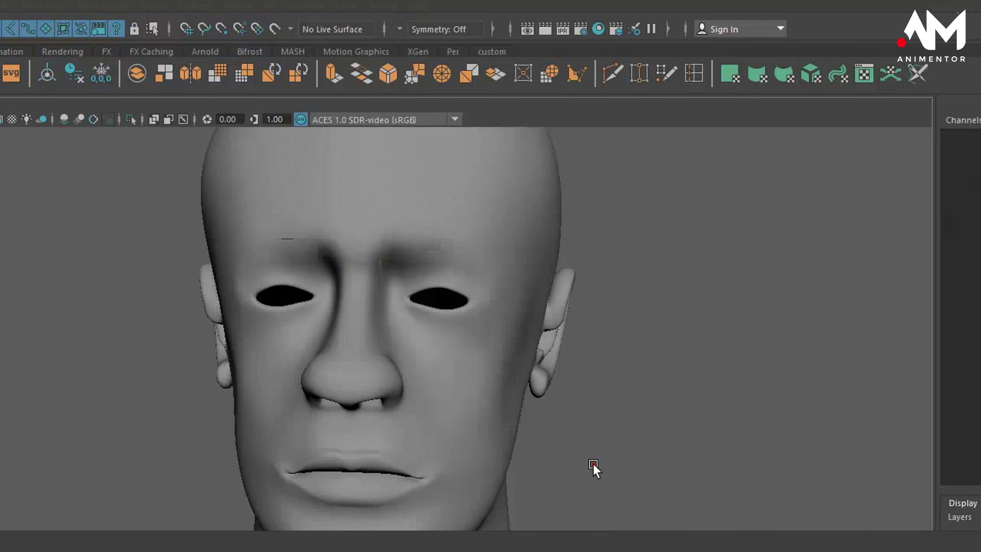
{"action": "mouse_move", "coordinate": [591, 466]}
{"action": "left_mouse_down", "text": "alt"}
{"action": "mouse_move", "coordinate": [569, 503]}
{"action": "mouse_move", "coordinate": [539, 397]}
{"action": "mouse_move", "coordinate": [487, 462]}
{"action": "mouse_move", "coordinate": [411, 475]}
{"action": "left_mouse_up", "text": "alt"}
{"action": "left_click", "coordinate": [410, 472]}
{"action": "mouse_move", "coordinate": [565, 494]}
{"action": "left_mouse_down", "text": "alt"}
{"action": "mouse_move", "coordinate": [456, 487]}
{"action": "mouse_move", "coordinate": [713, 475]}
{"action": "mouse_move", "coordinate": [596, 453]}
{"action": "mouse_move", "coordinate": [528, 490]}
{"action": "left_mouse_up", "text": "alt"}
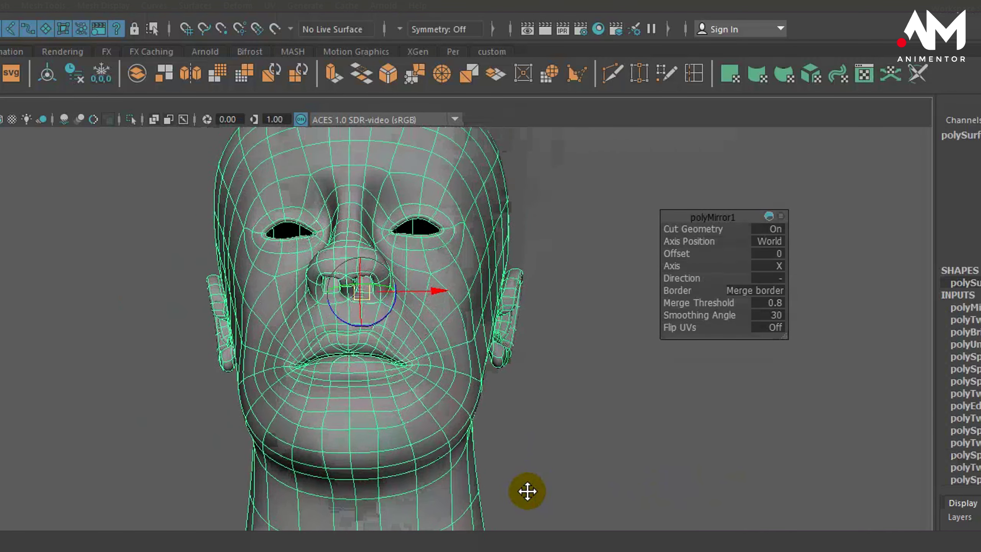
{"action": "right_click_drag", "start_coordinate": [528, 491], "coordinate": [832, 462], "text": "alt"}
{"action": "mouse_move", "coordinate": [691, 436]}
{"action": "right_mouse_down", "text": "alt"}
{"action": "mouse_move", "coordinate": [449, 451]}
{"action": "mouse_move", "coordinate": [650, 438]}
{"action": "right_mouse_up", "text": "alt"}
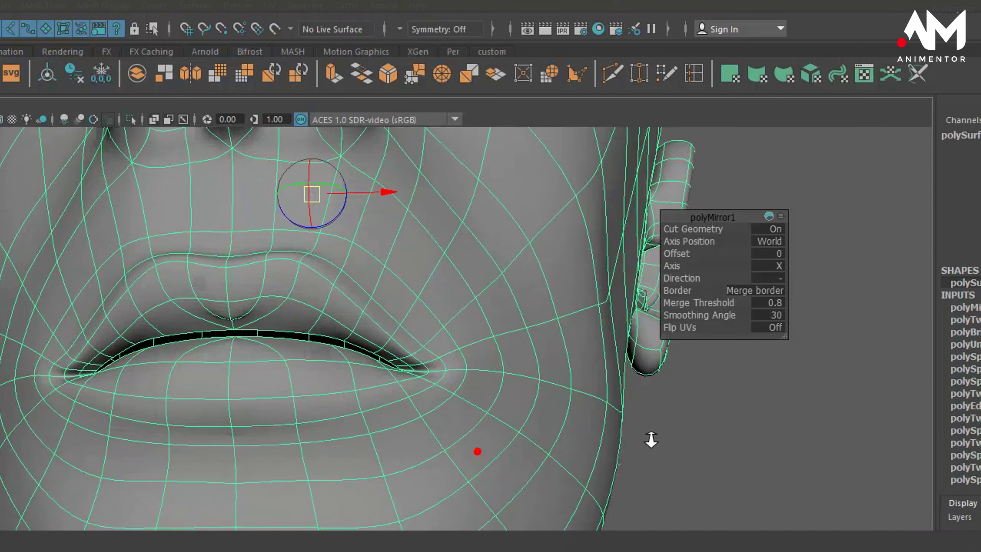
{"action": "left_click", "coordinate": [653, 438]}
{"action": "left_click_drag", "start_coordinate": [517, 438], "coordinate": [429, 393], "text": "alt"}
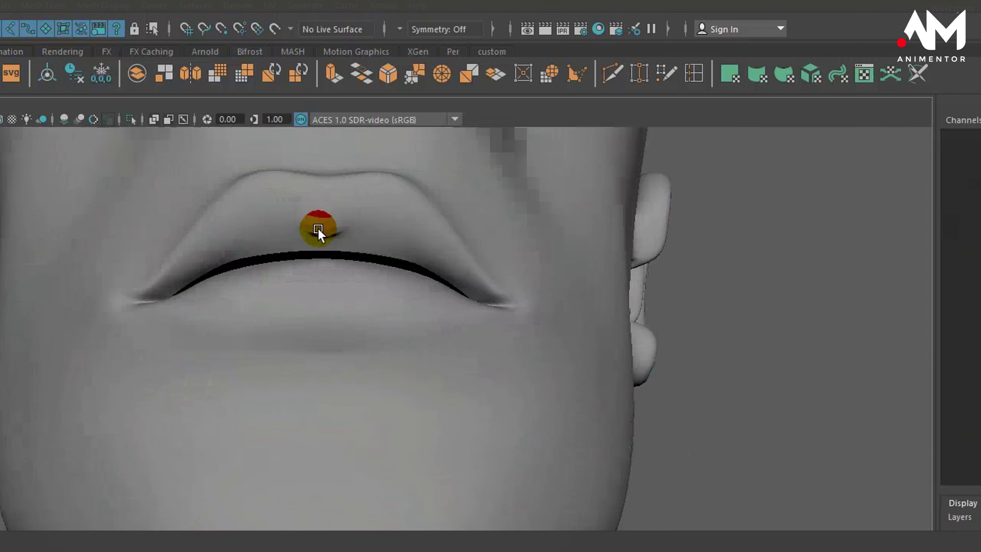
{"action": "mouse_move", "coordinate": [347, 258]}
{"action": "left_mouse_down", "text": "alt"}
{"action": "mouse_move", "coordinate": [333, 237]}
{"action": "mouse_move", "coordinate": [379, 304]}
{"action": "left_mouse_up", "text": "alt"}
{"action": "right_click_drag", "start_coordinate": [379, 304], "coordinate": [560, 260], "text": "alt"}
{"action": "right_click_drag", "start_coordinate": [396, 311], "coordinate": [396, 309], "text": "alt"}
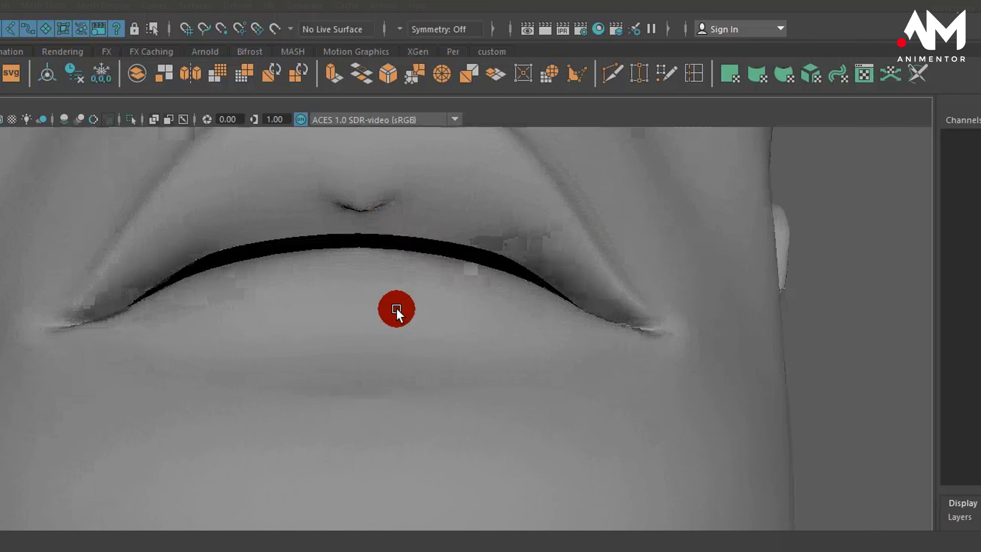
{"action": "left_click_drag", "start_coordinate": [397, 309], "coordinate": [384, 324], "text": "alt"}
{"action": "right_click_drag", "start_coordinate": [359, 267], "coordinate": [443, 417], "text": "alt"}
{"action": "mouse_move", "coordinate": [444, 417]}
{"action": "left_mouse_down", "text": "alt"}
{"action": "mouse_move", "coordinate": [350, 444]}
{"action": "mouse_move", "coordinate": [373, 454]}
{"action": "mouse_move", "coordinate": [410, 193]}
{"action": "left_mouse_up", "text": "alt"}
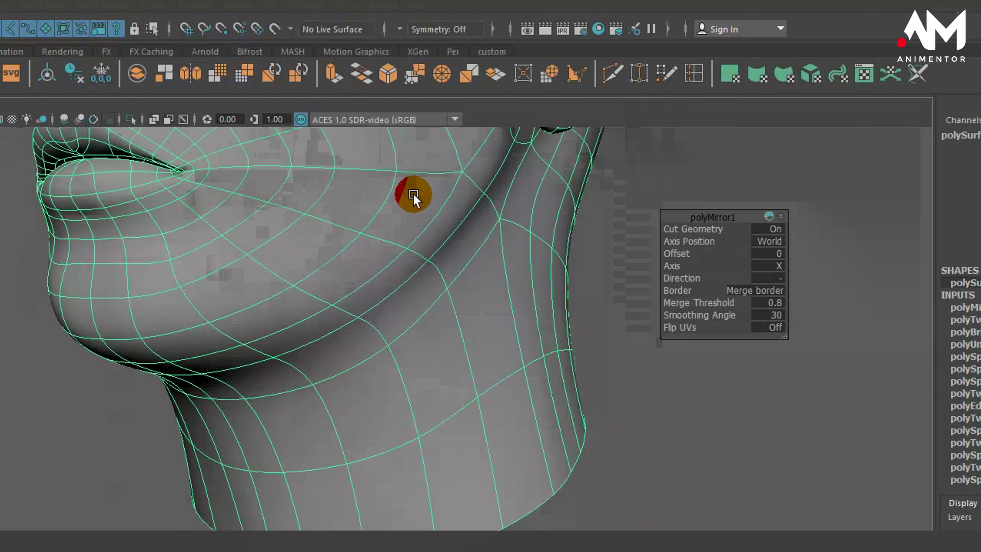
{"action": "mouse_move", "coordinate": [526, 499]}
{"action": "left_mouse_down", "text": "alt"}
{"action": "mouse_move", "coordinate": [350, 526]}
{"action": "mouse_move", "coordinate": [604, 473]}
{"action": "mouse_move", "coordinate": [315, 337]}
{"action": "left_mouse_up", "text": "alt"}
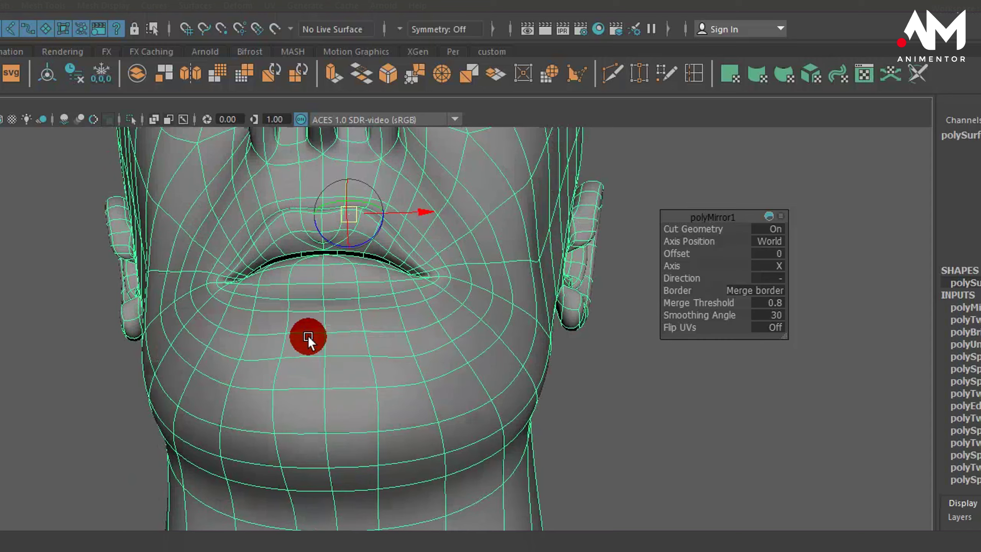
{"action": "right_click_drag", "start_coordinate": [315, 337], "coordinate": [574, 306], "text": "alt"}
{"action": "middle_click_drag", "start_coordinate": [573, 305], "coordinate": [471, 420], "text": "alt"}
{"action": "right_click_drag", "start_coordinate": [471, 420], "coordinate": [707, 385], "text": "alt"}
{"action": "middle_click_drag", "start_coordinate": [707, 385], "coordinate": [526, 399], "text": "alt"}
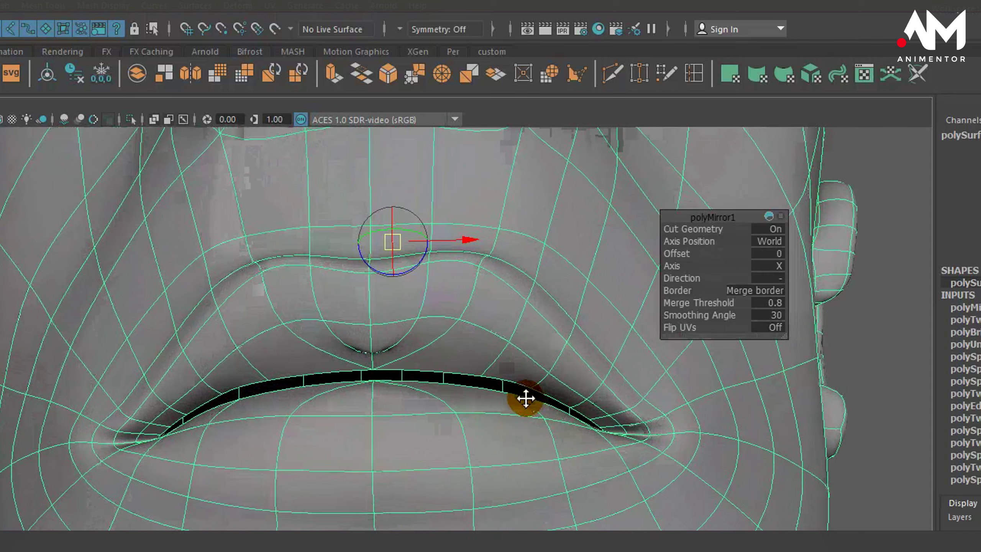
{"action": "right_click_drag", "start_coordinate": [526, 399], "coordinate": [469, 406], "text": "alt"}
{"action": "left_click_drag", "start_coordinate": [469, 406], "coordinate": [560, 394], "text": "alt"}
{"action": "middle_click_drag", "start_coordinate": [560, 394], "coordinate": [518, 385], "text": "alt"}
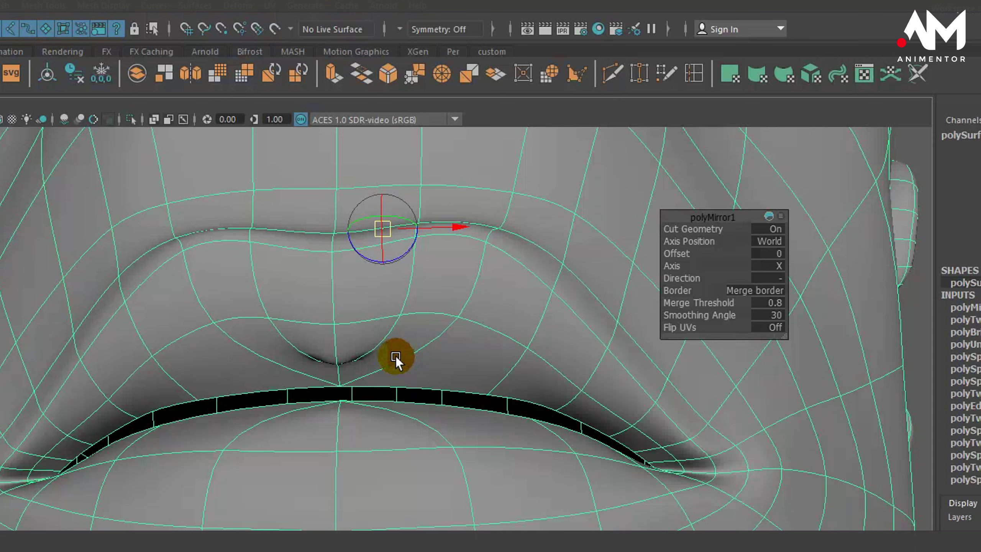
{"action": "left_click", "coordinate": [344, 334]}
{"action": "scroll", "coordinate": [350, 334], "scroll_direction": "down", "scroll_amount": 10}
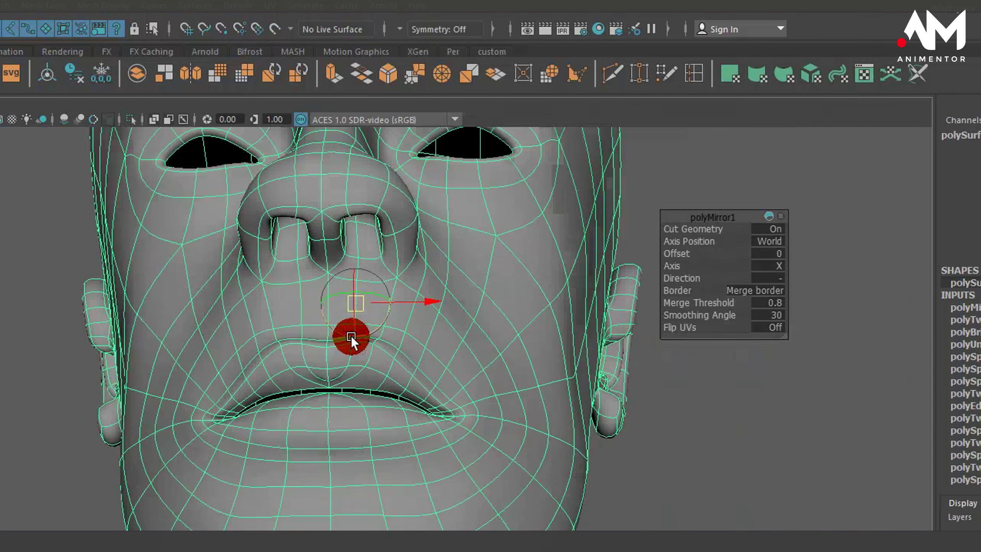
{"action": "left_click_drag", "start_coordinate": [389, 368], "coordinate": [354, 397], "text": "alt"}
{"action": "left_click", "coordinate": [593, 405]}
{"action": "left_click", "coordinate": [398, 355]}
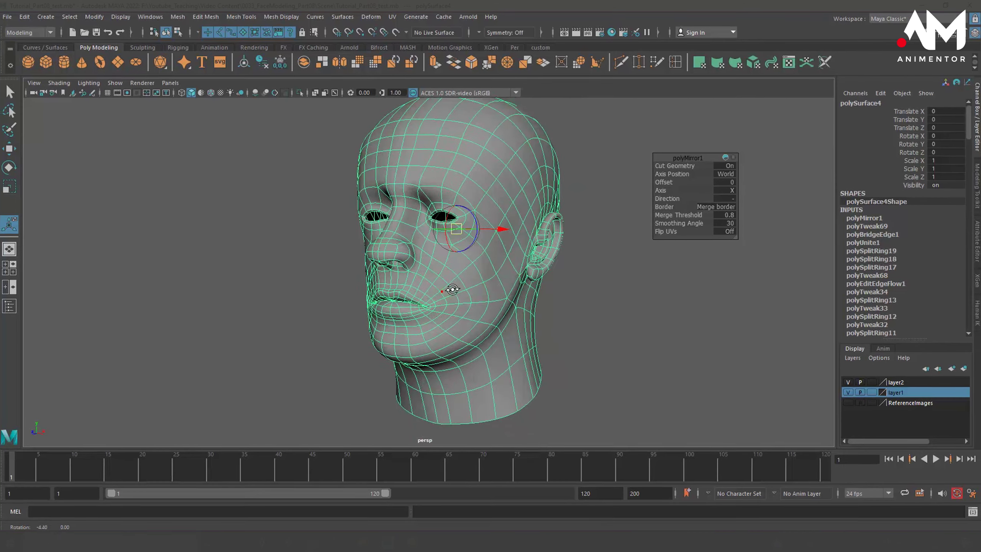
Delete the head's construction history with Alt+Shift+D and inspect the lips close up.
{"action": "left_click_drag", "start_coordinate": [449, 285], "coordinate": [458, 286], "text": "alt"}
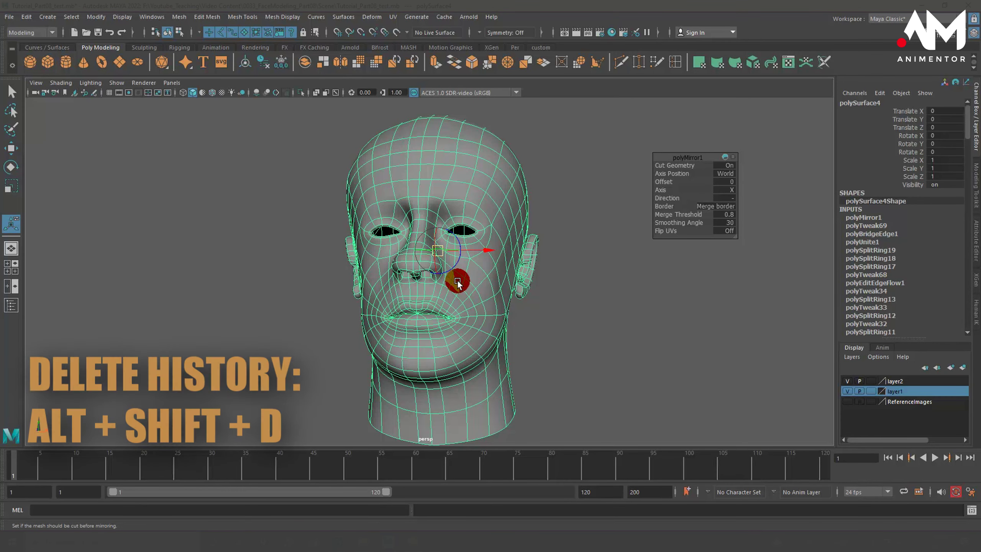
{"action": "key", "text": "alt+shift+d"}
{"action": "mouse_move", "coordinate": [534, 275]}
{"action": "left_mouse_down", "text": "alt"}
{"action": "mouse_move", "coordinate": [577, 269]}
{"action": "mouse_move", "coordinate": [488, 296]}
{"action": "left_mouse_up", "text": "alt"}
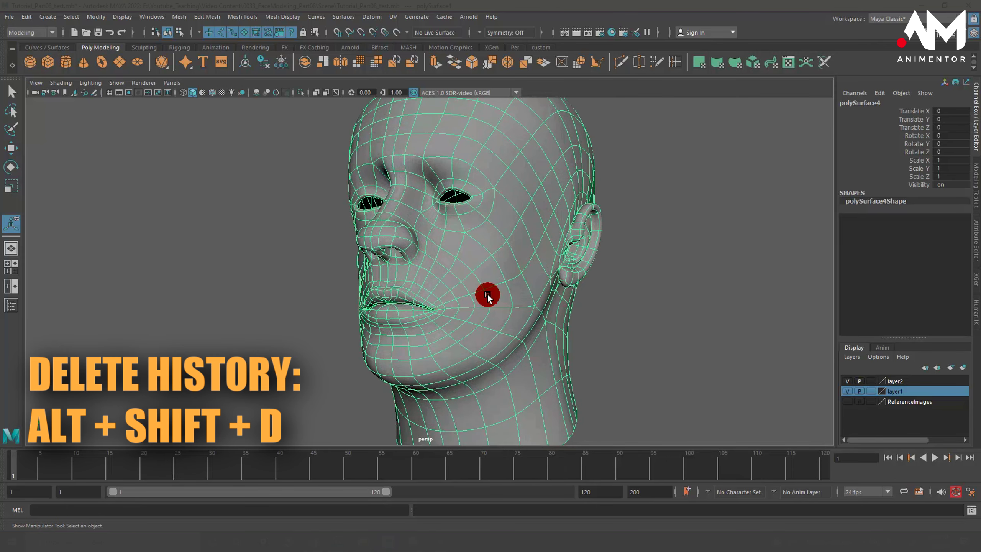
{"action": "right_click_drag", "start_coordinate": [493, 292], "coordinate": [680, 271], "text": "alt"}
{"action": "left_click_drag", "start_coordinate": [679, 270], "coordinate": [499, 291], "text": "alt"}
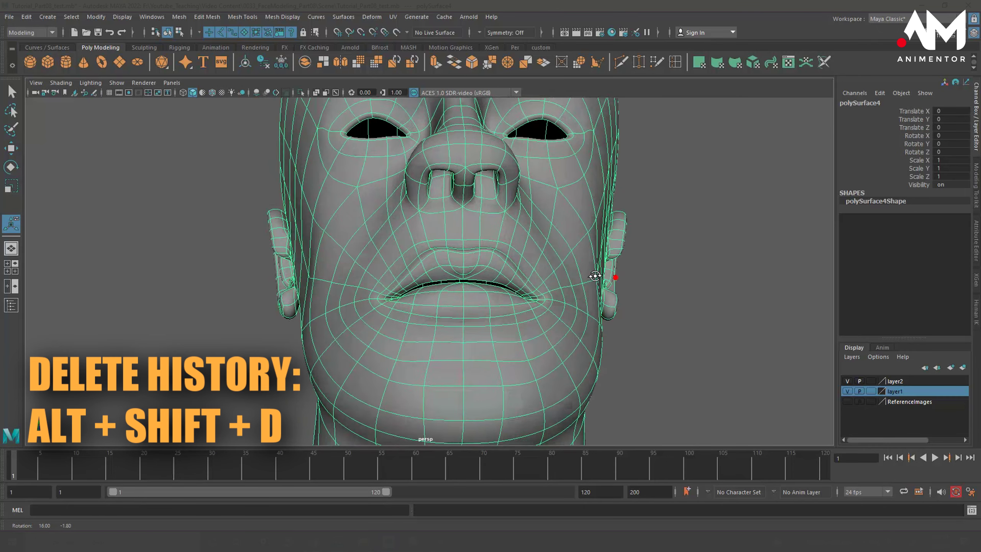
{"action": "right_click_drag", "start_coordinate": [499, 291], "coordinate": [605, 257], "text": "alt"}
{"action": "scroll", "coordinate": [569, 226], "scroll_direction": "up", "scroll_amount": 2}
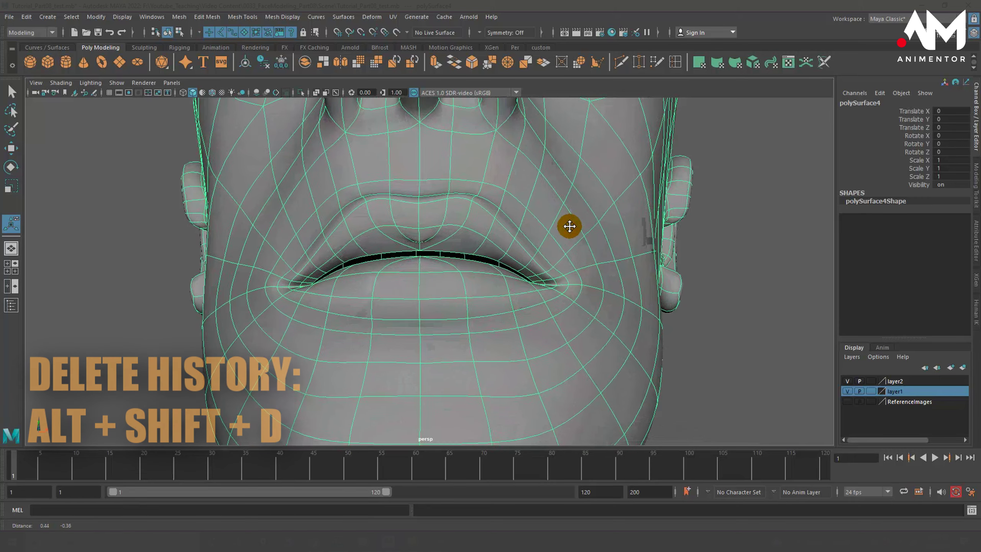
{"action": "scroll", "coordinate": [569, 226], "scroll_direction": "up", "scroll_amount": 2}
{"action": "left_click_drag", "start_coordinate": [446, 284], "coordinate": [451, 272], "text": "alt"}
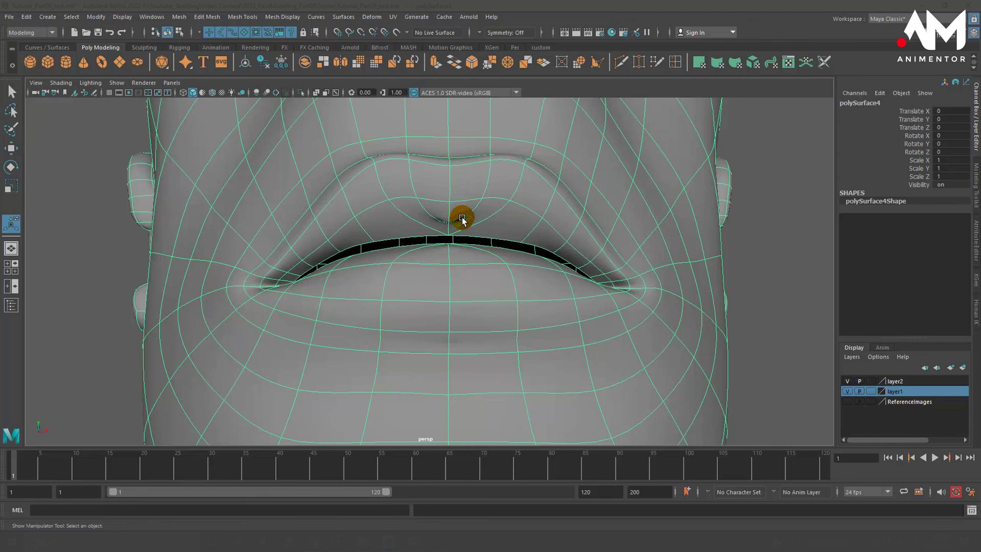
Toggle smooth preview off and back on (1, then 3) and zoom closer.
{"action": "key", "text": "1"}
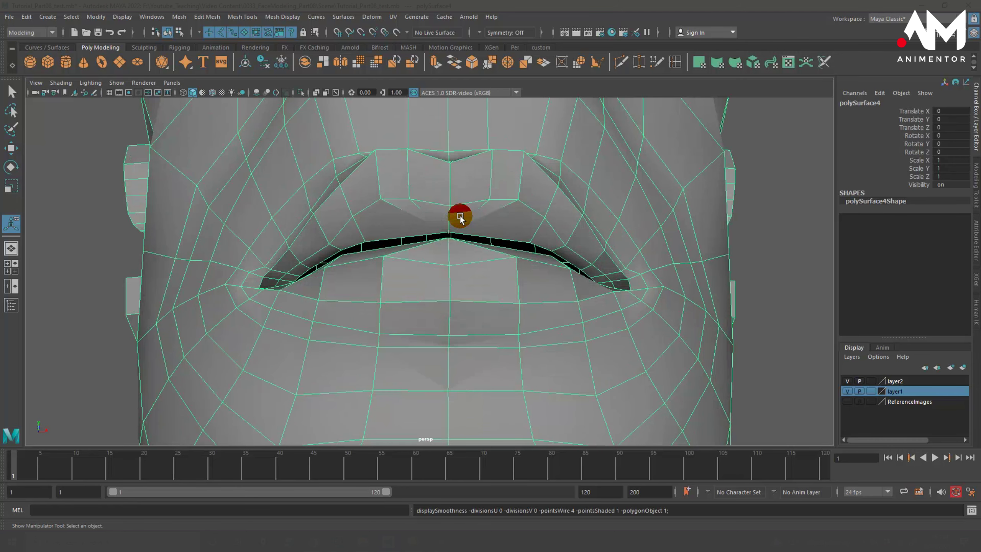
{"action": "key", "text": "3"}
{"action": "scroll", "coordinate": [457, 224], "scroll_direction": "up", "scroll_amount": 1}
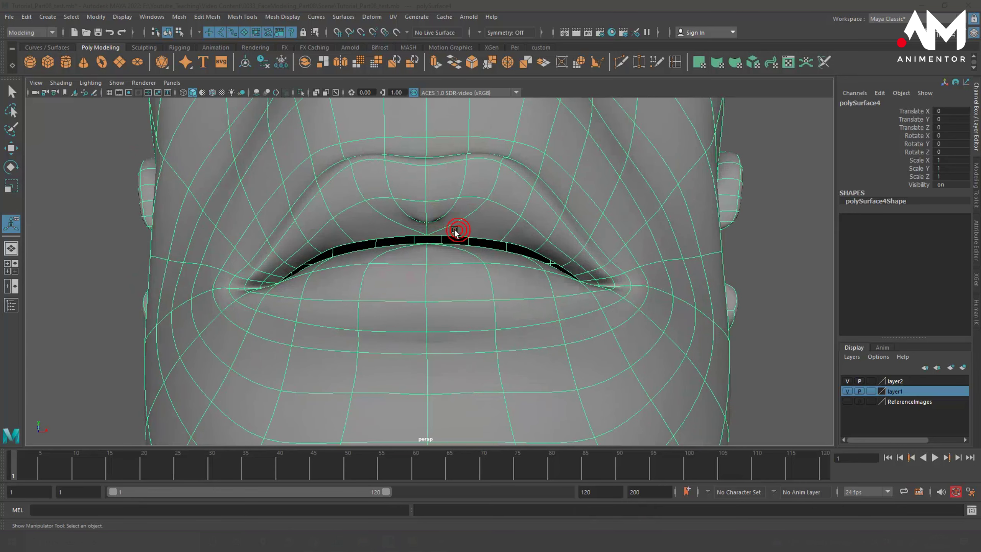
{"action": "scroll", "coordinate": [469, 231], "scroll_direction": "up", "scroll_amount": 1}
{"action": "scroll", "coordinate": [470, 231], "scroll_direction": "up", "scroll_amount": 2}
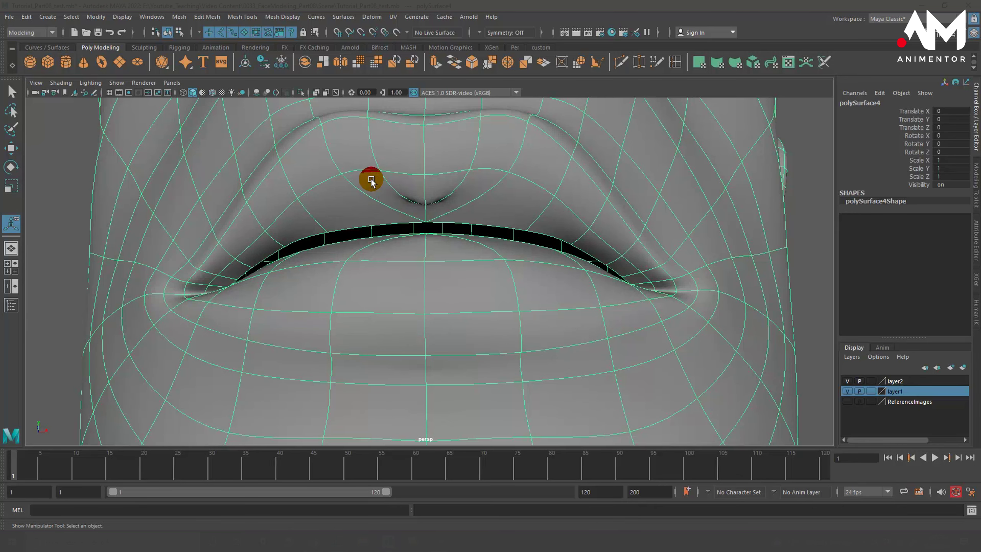
Pick edges just above the upper lip in edge mode.
{"action": "right_click_drag", "start_coordinate": [454, 192], "coordinate": [449, 151]}
{"action": "left_click", "coordinate": [454, 185]}
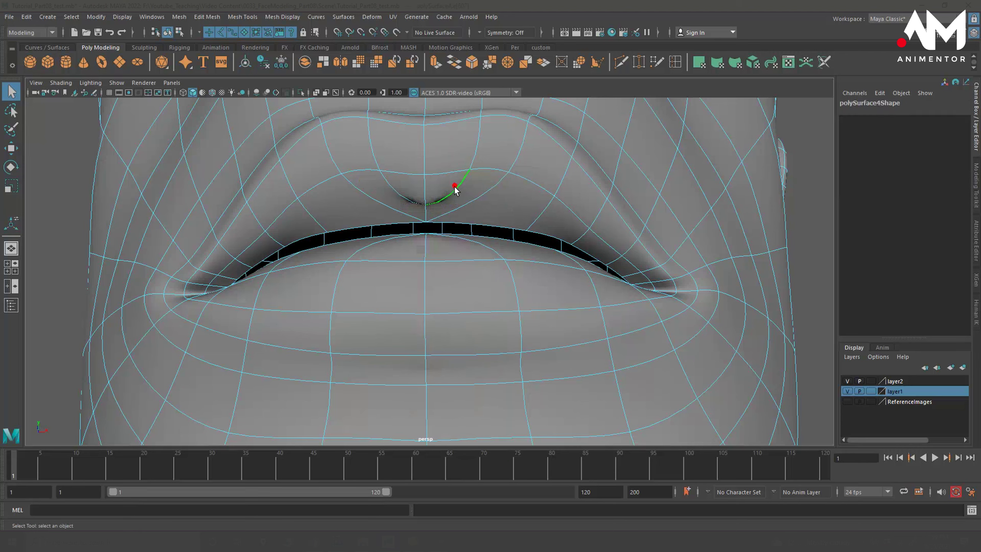
{"action": "left_click", "coordinate": [398, 195]}
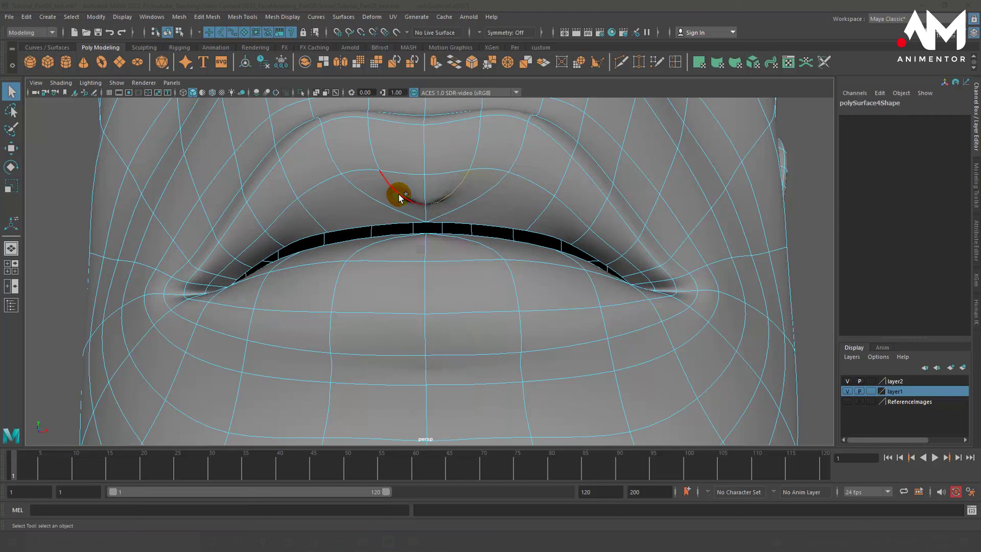
{"action": "left_click", "coordinate": [458, 236]}
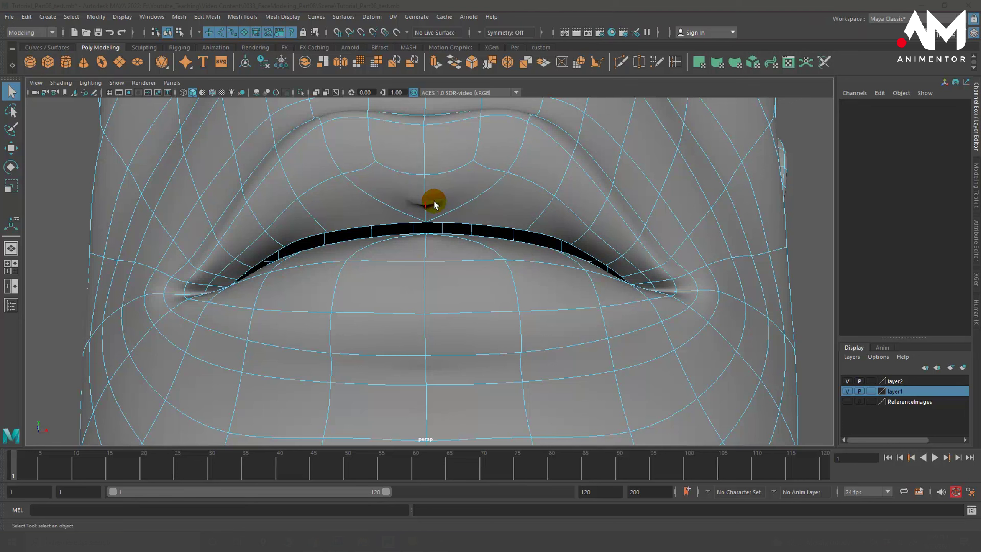
{"action": "left_click", "coordinate": [370, 148]}
In vertex mode, nudge the vertex at the pinch above the upper lip to smooth it.
{"action": "left_click_drag", "start_coordinate": [441, 197], "coordinate": [438, 192], "text": "alt"}
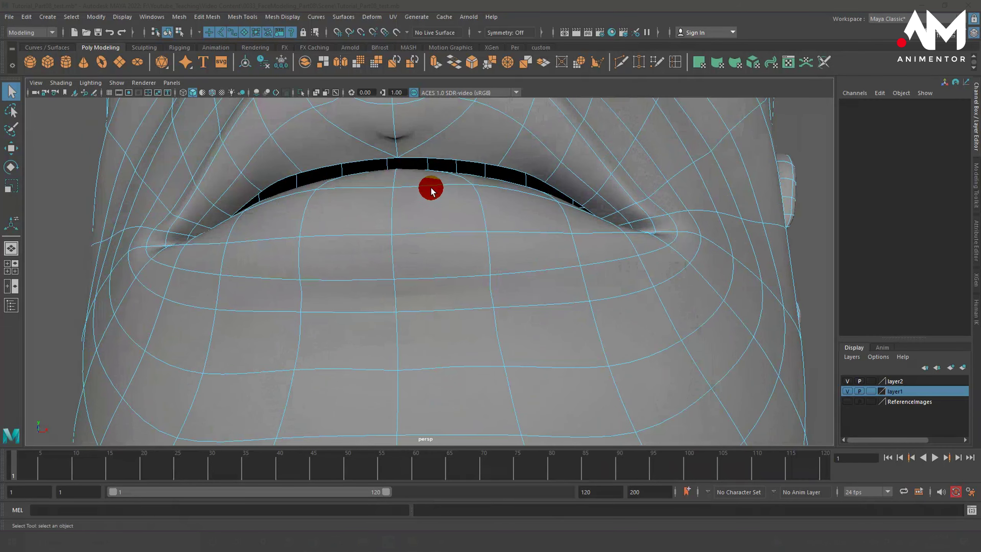
{"action": "right_click_drag", "start_coordinate": [438, 192], "coordinate": [444, 236], "text": "alt"}
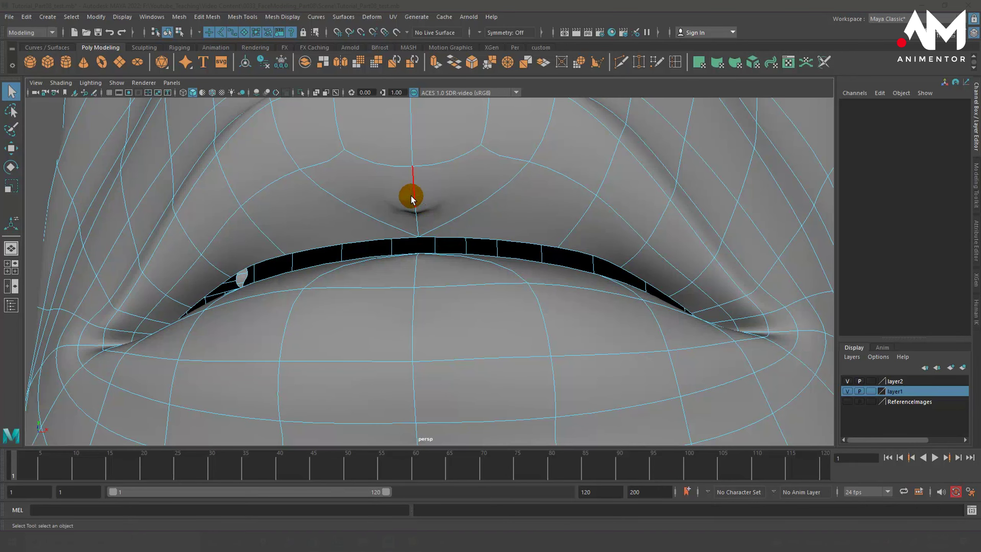
{"action": "right_click", "coordinate": [411, 199]}
{"action": "left_click", "coordinate": [380, 196]}
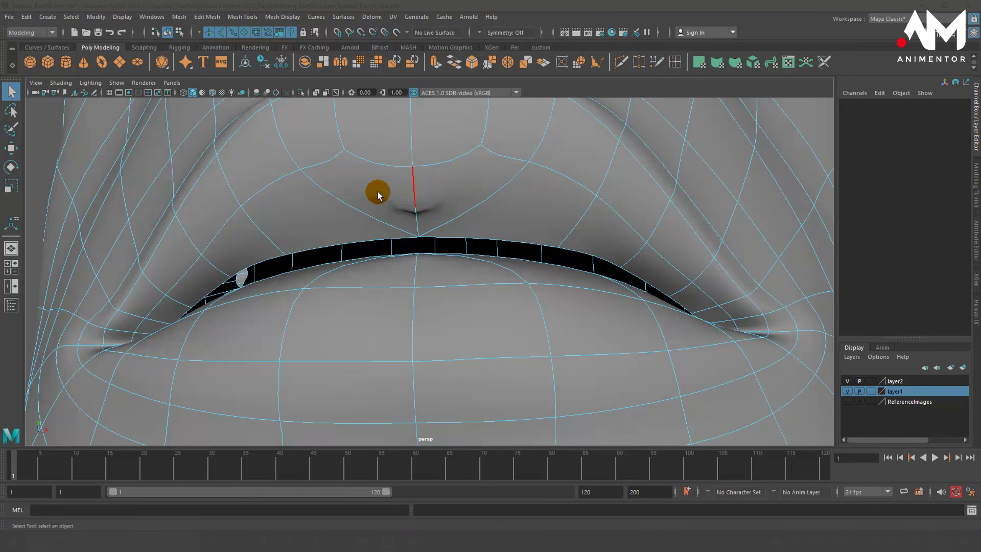
{"action": "right_click_drag", "start_coordinate": [420, 222], "coordinate": [499, 215], "text": "alt"}
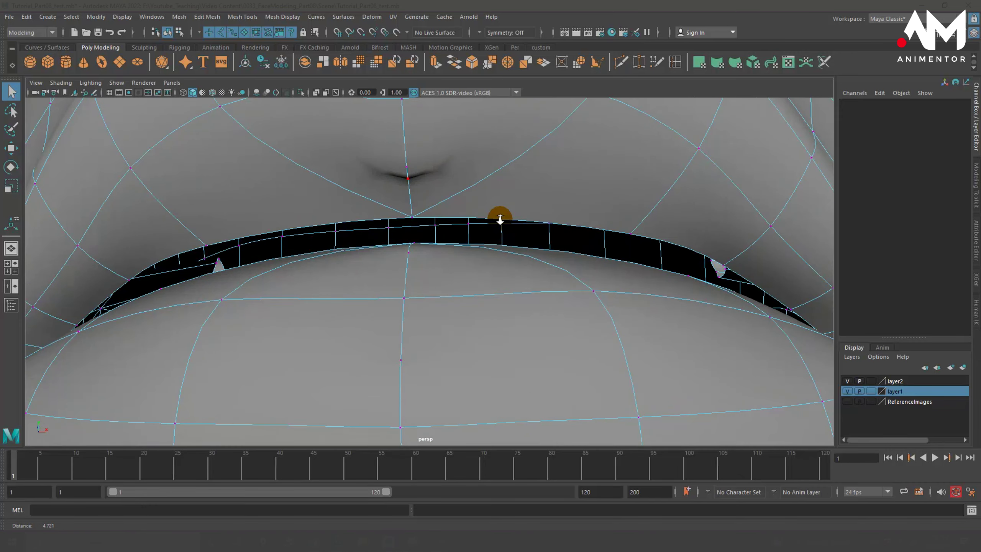
{"action": "mouse_move", "coordinate": [499, 213]}
{"action": "middle_mouse_down", "text": "alt"}
{"action": "mouse_move", "coordinate": [494, 230]}
{"action": "mouse_move", "coordinate": [466, 225]}
{"action": "middle_mouse_up", "text": "alt"}
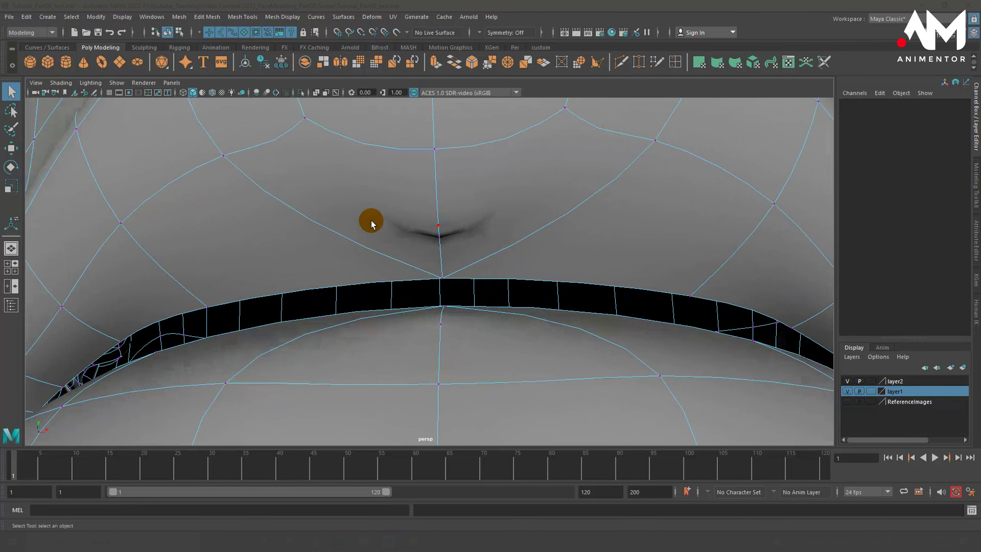
{"action": "left_click", "coordinate": [438, 226]}
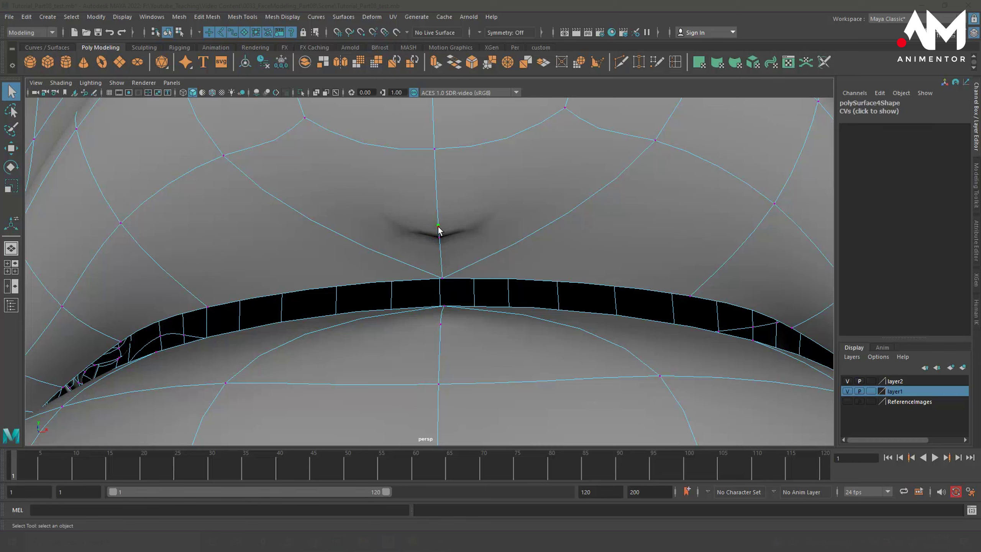
{"action": "left_click_drag", "start_coordinate": [439, 230], "coordinate": [434, 231]}
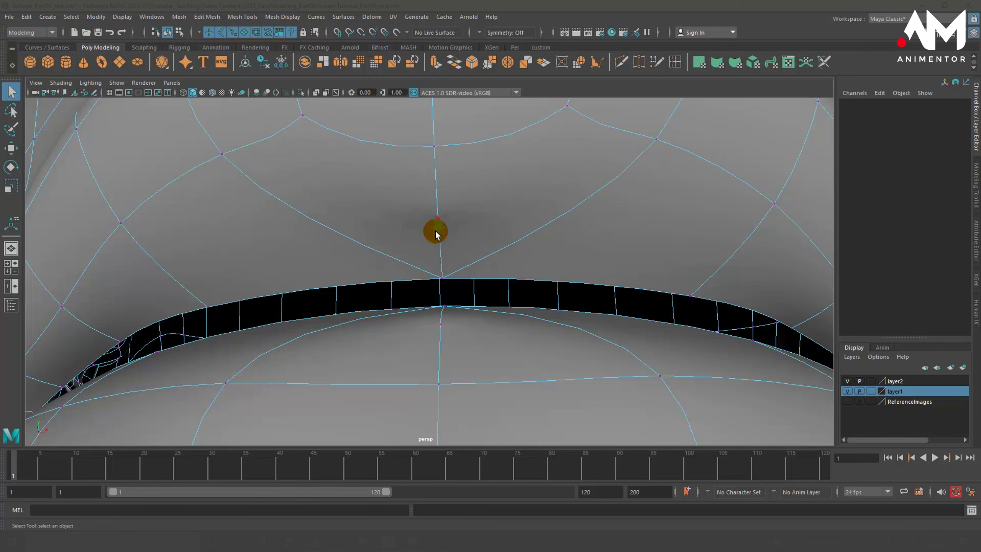
{"action": "left_click", "coordinate": [438, 219]}
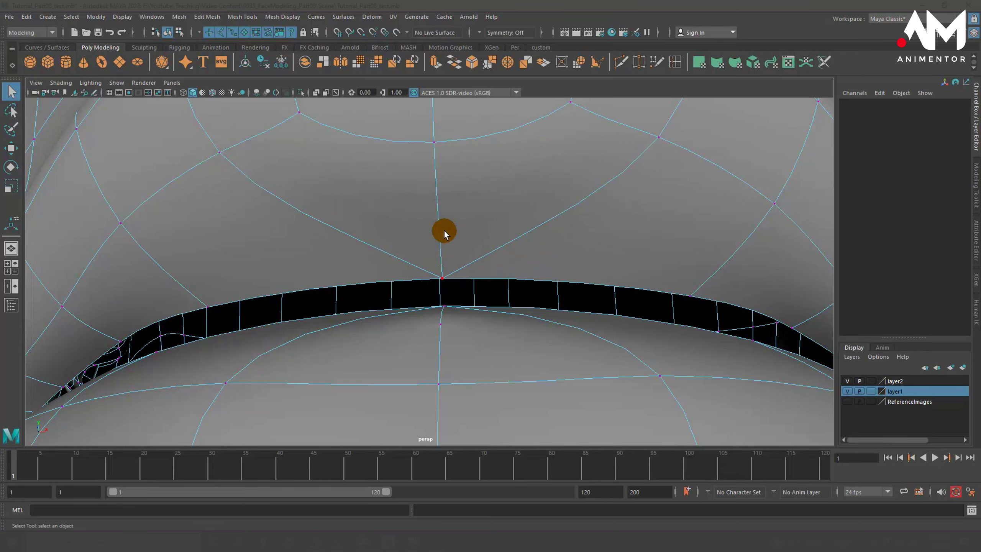
Return to object mode with F8 and frame a close-up of the lips with the head selected.
{"action": "scroll", "coordinate": [446, 232], "scroll_direction": "down", "scroll_amount": 10}
{"action": "left_click_drag", "start_coordinate": [444, 259], "coordinate": [447, 271], "text": "alt"}
{"action": "scroll", "coordinate": [447, 271], "scroll_direction": "down", "scroll_amount": 3}
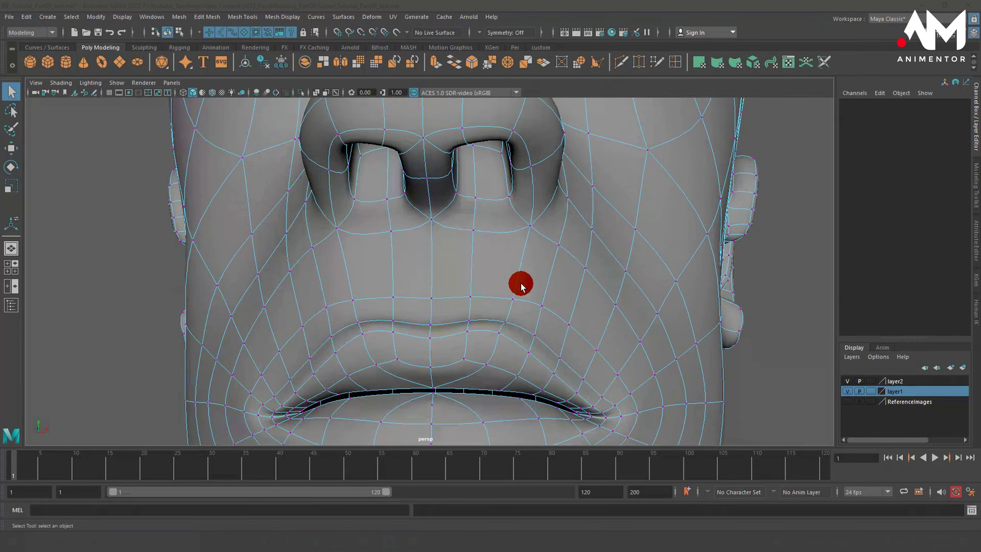
{"action": "scroll", "coordinate": [521, 280], "scroll_direction": "down", "scroll_amount": 4}
{"action": "left_click_drag", "start_coordinate": [521, 281], "coordinate": [354, 324], "text": "alt"}
{"action": "middle_click_drag", "start_coordinate": [355, 324], "coordinate": [372, 297], "text": "alt"}
{"action": "left_click_drag", "start_coordinate": [372, 297], "coordinate": [356, 280], "text": "alt"}
{"action": "key", "text": "F8"}
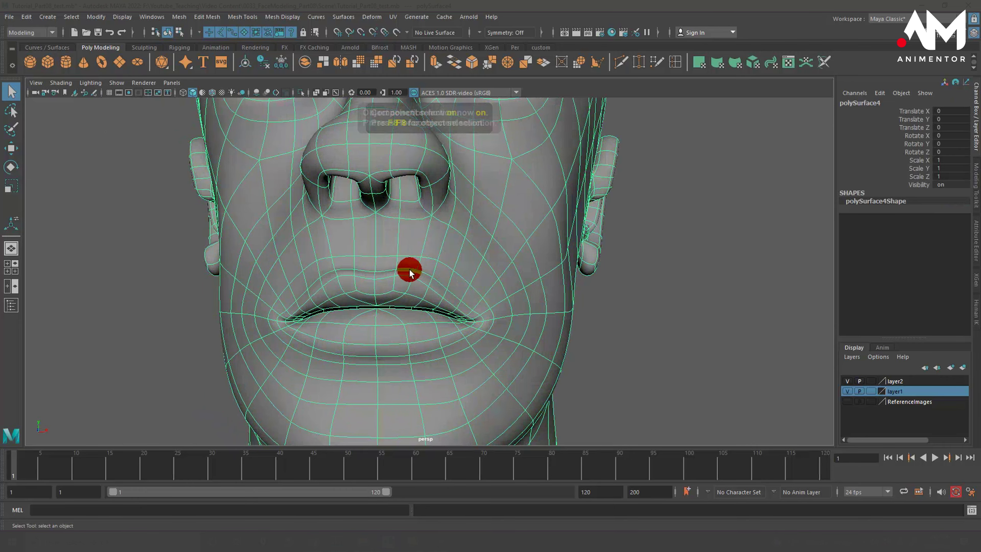
{"action": "left_click", "coordinate": [589, 336]}
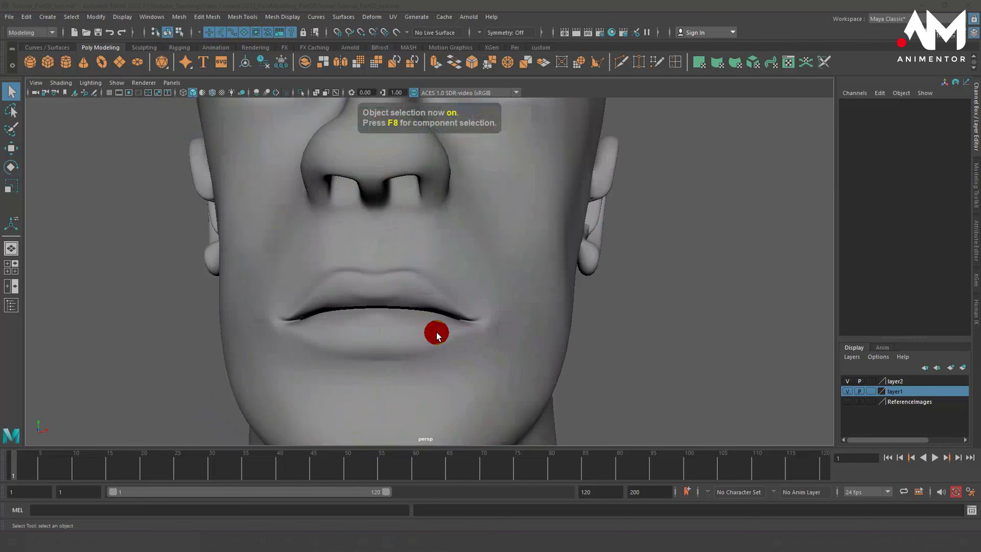
{"action": "right_click_drag", "start_coordinate": [435, 333], "coordinate": [648, 329], "text": "alt"}
{"action": "mouse_move", "coordinate": [647, 328]}
{"action": "left_mouse_down", "text": "alt"}
{"action": "mouse_move", "coordinate": [459, 352]}
{"action": "mouse_move", "coordinate": [412, 291]}
{"action": "mouse_move", "coordinate": [469, 278]}
{"action": "left_mouse_up", "text": "alt"}
{"action": "left_click", "coordinate": [471, 276]}
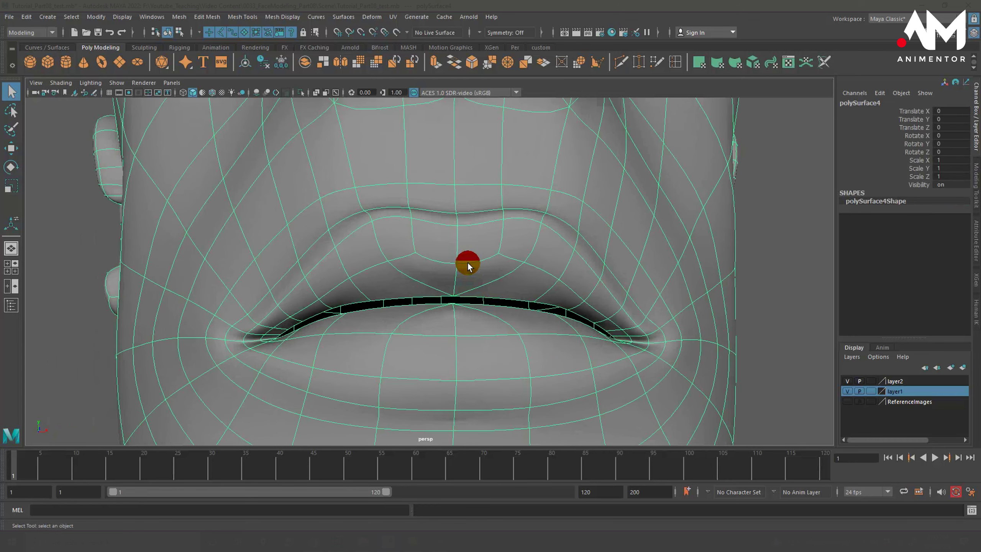
Raise an upper-lip edge with the Move tool, then clear the selection.
{"action": "right_click_drag", "start_coordinate": [468, 266], "coordinate": [467, 230]}
{"action": "left_click", "coordinate": [477, 260]}
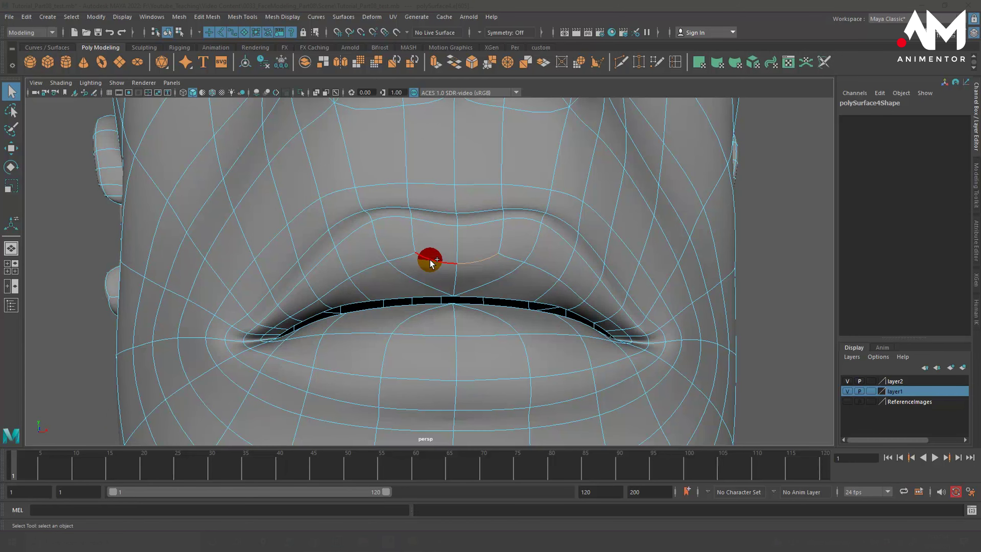
{"action": "key", "text": "w"}
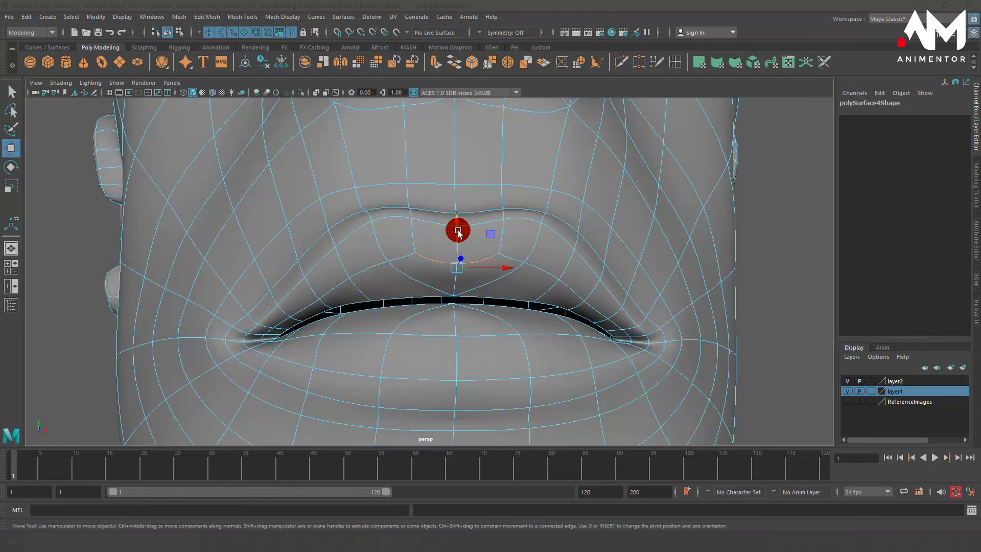
{"action": "left_click_drag", "start_coordinate": [458, 232], "coordinate": [459, 213]}
{"action": "scroll", "coordinate": [475, 259], "scroll_direction": "down", "scroll_amount": 5}
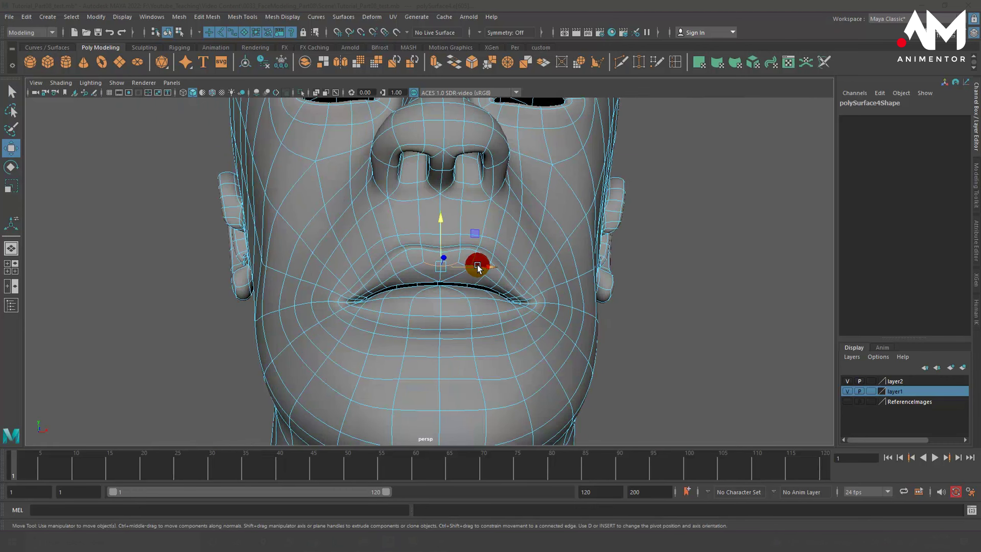
{"action": "left_click", "coordinate": [693, 298]}
Back in object mode, frame the mouth front-on and reselect the head.
{"action": "scroll", "coordinate": [626, 334], "scroll_direction": "up", "scroll_amount": 3}
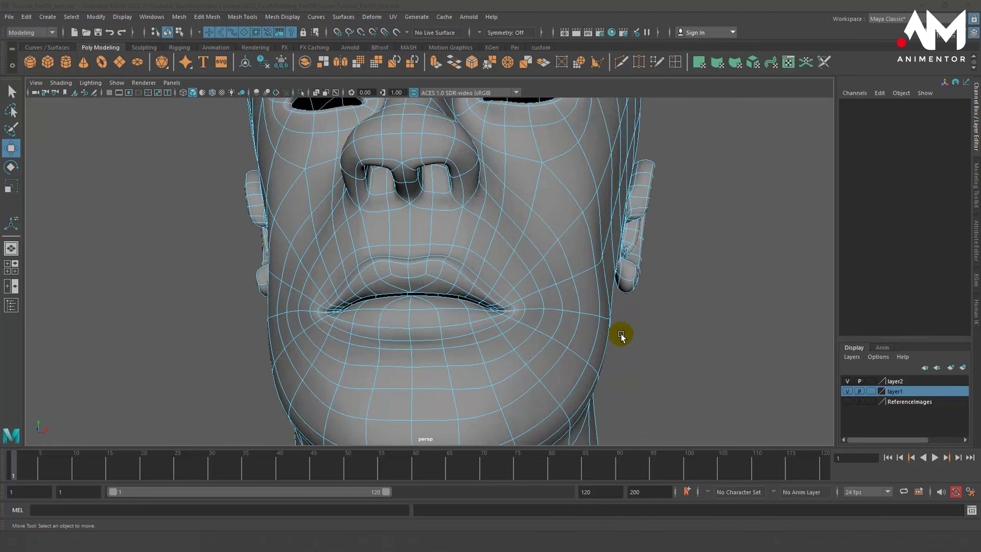
{"action": "key", "text": "F8"}
{"action": "left_click", "coordinate": [650, 322]}
{"action": "mouse_move", "coordinate": [649, 322]}
{"action": "left_mouse_down", "text": "alt"}
{"action": "mouse_move", "coordinate": [589, 352]}
{"action": "mouse_move", "coordinate": [663, 322]}
{"action": "mouse_move", "coordinate": [565, 333]}
{"action": "mouse_move", "coordinate": [538, 351]}
{"action": "mouse_move", "coordinate": [619, 354]}
{"action": "left_mouse_up", "text": "alt"}
{"action": "right_click_drag", "start_coordinate": [475, 366], "coordinate": [606, 379], "text": "alt"}
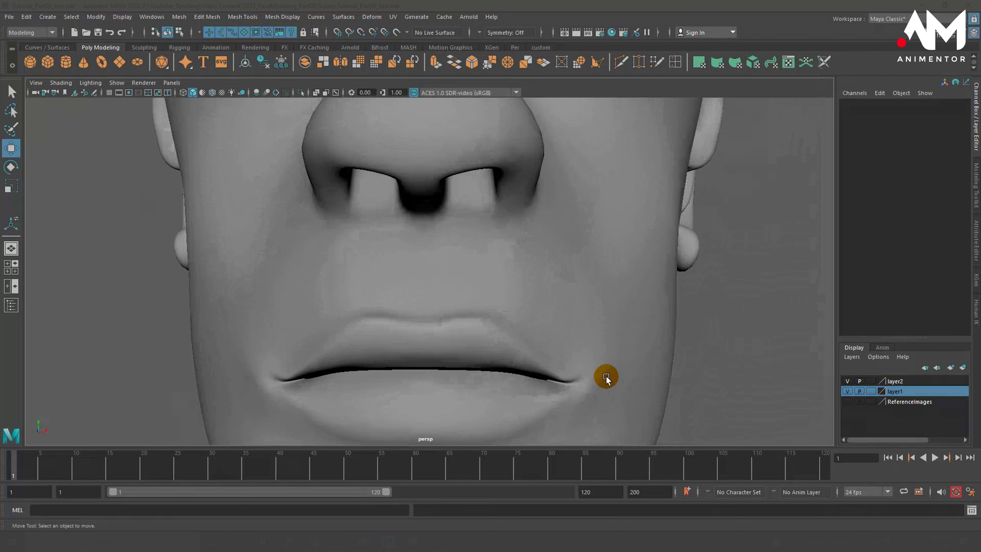
{"action": "middle_click_drag", "start_coordinate": [606, 379], "coordinate": [569, 286], "text": "alt"}
{"action": "right_click_drag", "start_coordinate": [569, 287], "coordinate": [580, 309], "text": "alt"}
{"action": "scroll", "coordinate": [512, 294], "scroll_direction": "up", "scroll_amount": 2}
{"action": "scroll", "coordinate": [463, 255], "scroll_direction": "up", "scroll_amount": 2}
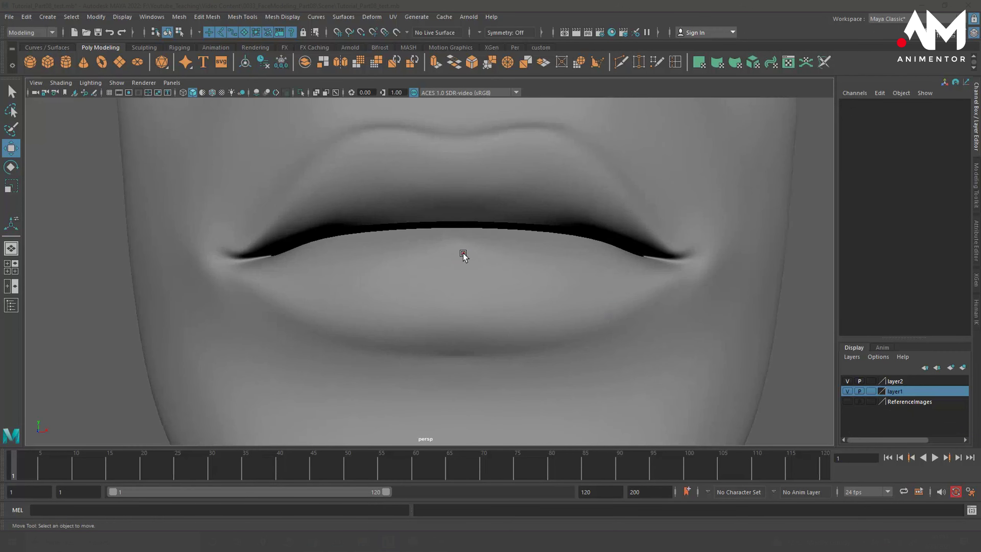
{"action": "left_click", "coordinate": [452, 245]}
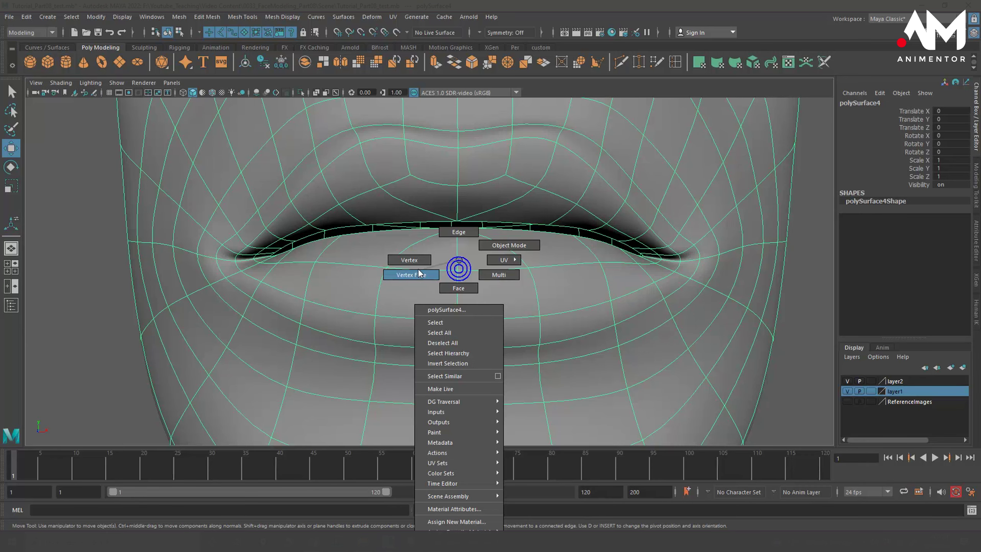
{"action": "right_click_drag", "start_coordinate": [459, 269], "coordinate": [407, 258]}
{"action": "left_click", "coordinate": [457, 243]}
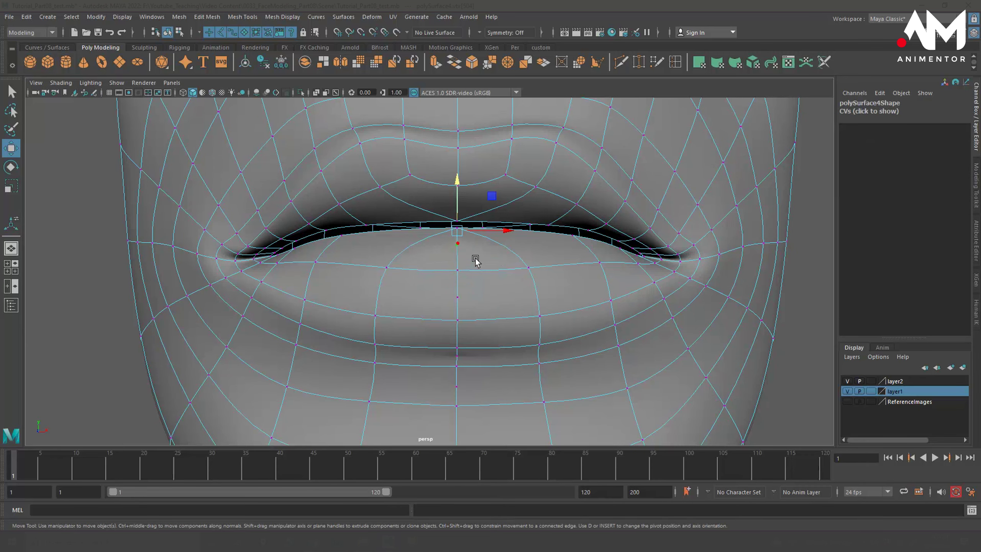
{"action": "left_click_drag", "start_coordinate": [475, 259], "coordinate": [427, 303], "text": "alt"}
{"action": "right_click_drag", "start_coordinate": [428, 304], "coordinate": [580, 320], "text": "alt"}
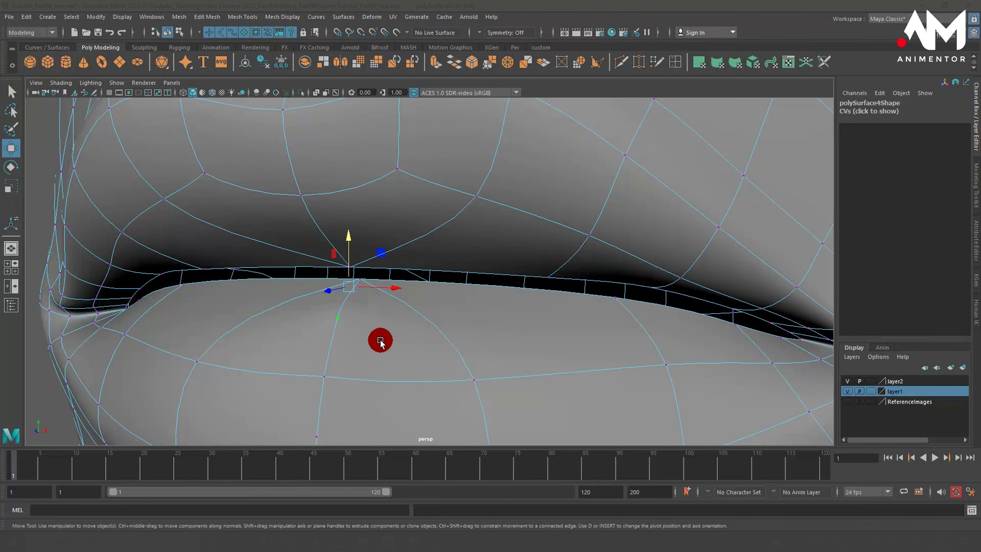
{"action": "right_click_drag", "start_coordinate": [354, 322], "coordinate": [367, 324], "text": "alt"}
{"action": "scroll", "coordinate": [367, 323], "scroll_direction": "down", "scroll_amount": 3}
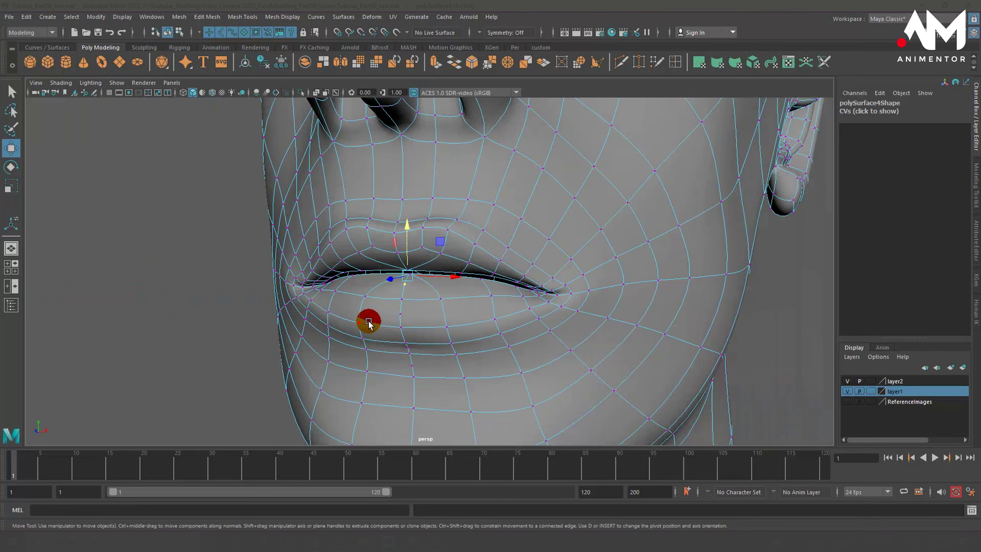
{"action": "left_click", "coordinate": [370, 323]}
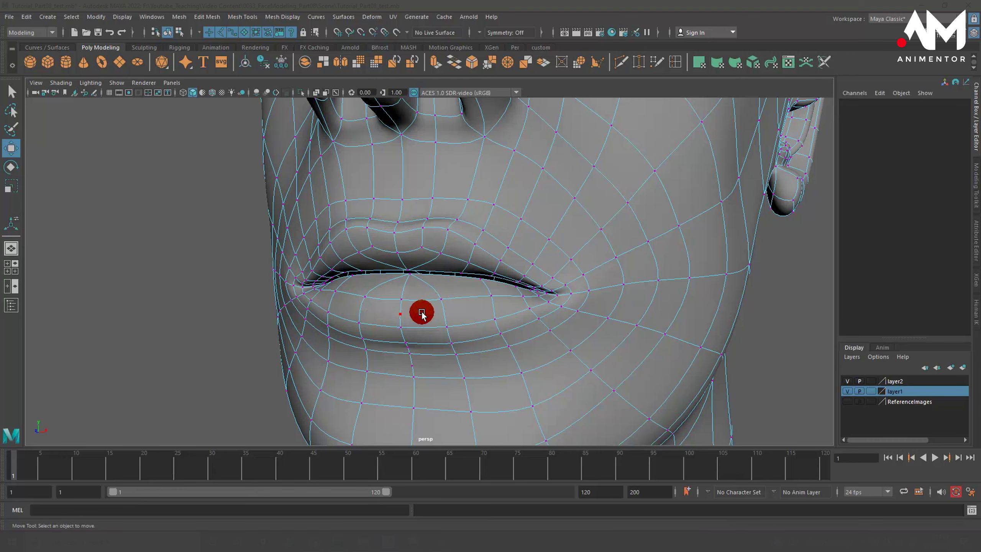
{"action": "key", "text": "F8"}
{"action": "left_click", "coordinate": [223, 270]}
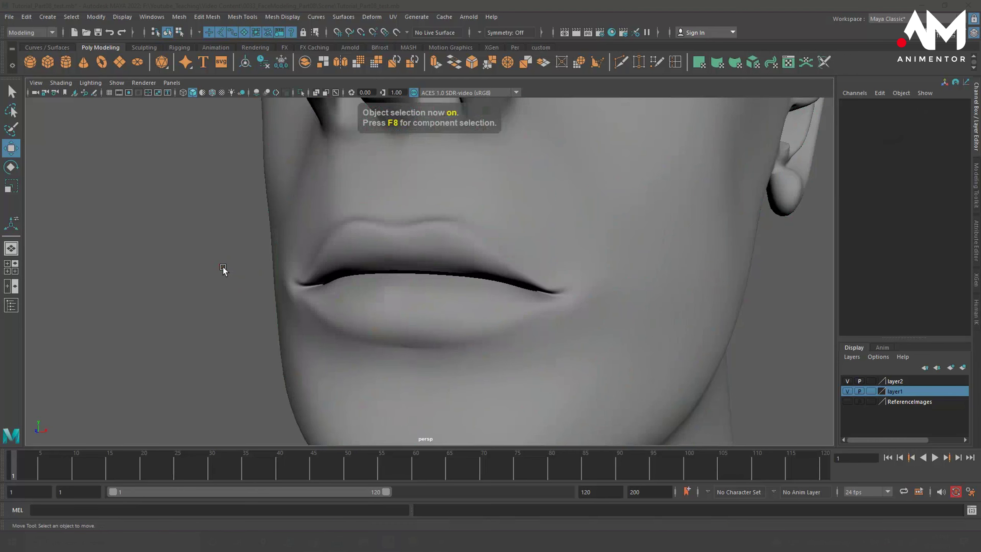
{"action": "scroll", "coordinate": [436, 338], "scroll_direction": "down", "scroll_amount": 5}
{"action": "left_click_drag", "start_coordinate": [473, 333], "coordinate": [334, 341], "text": "alt"}
{"action": "mouse_move", "coordinate": [401, 324]}
{"action": "left_mouse_down", "text": "alt"}
{"action": "mouse_move", "coordinate": [359, 339]}
{"action": "mouse_move", "coordinate": [493, 329]}
{"action": "mouse_move", "coordinate": [385, 333]}
{"action": "mouse_move", "coordinate": [416, 355]}
{"action": "mouse_move", "coordinate": [422, 333]}
{"action": "mouse_move", "coordinate": [455, 361]}
{"action": "mouse_move", "coordinate": [456, 322]}
{"action": "mouse_move", "coordinate": [454, 331]}
{"action": "left_mouse_up", "text": "alt"}
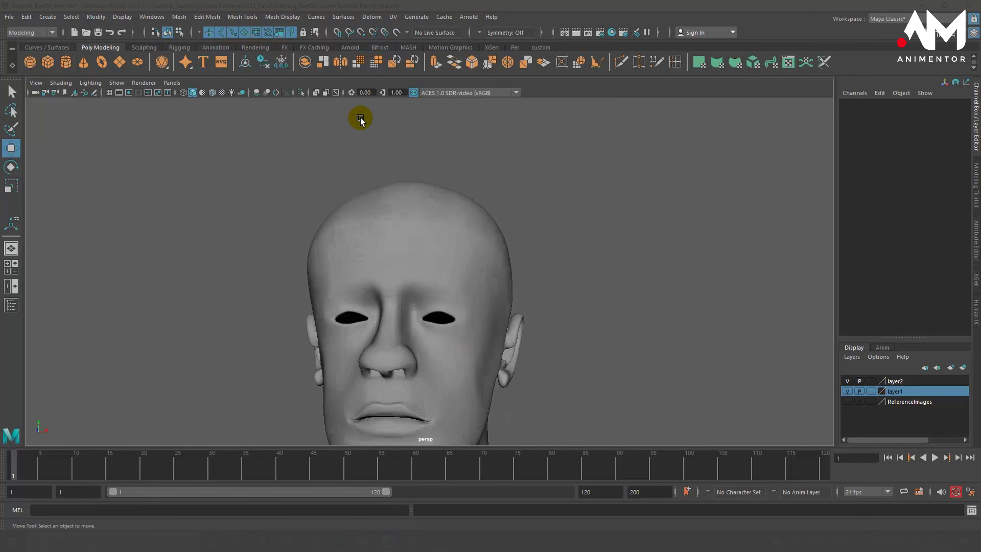
{"action": "left_click", "coordinate": [436, 200]}
{"action": "mouse_move", "coordinate": [455, 240]}
{"action": "left_mouse_down", "text": "alt"}
{"action": "mouse_move", "coordinate": [416, 257]}
{"action": "mouse_move", "coordinate": [496, 213]}
{"action": "mouse_move", "coordinate": [401, 184]}
{"action": "mouse_move", "coordinate": [407, 193]}
{"action": "mouse_move", "coordinate": [479, 158]}
{"action": "mouse_move", "coordinate": [425, 219]}
{"action": "mouse_move", "coordinate": [430, 287]}
{"action": "left_mouse_up", "text": "alt"}
{"action": "left_click", "coordinate": [478, 159]}
{"action": "right_click_drag", "start_coordinate": [429, 287], "coordinate": [595, 301], "text": "alt"}
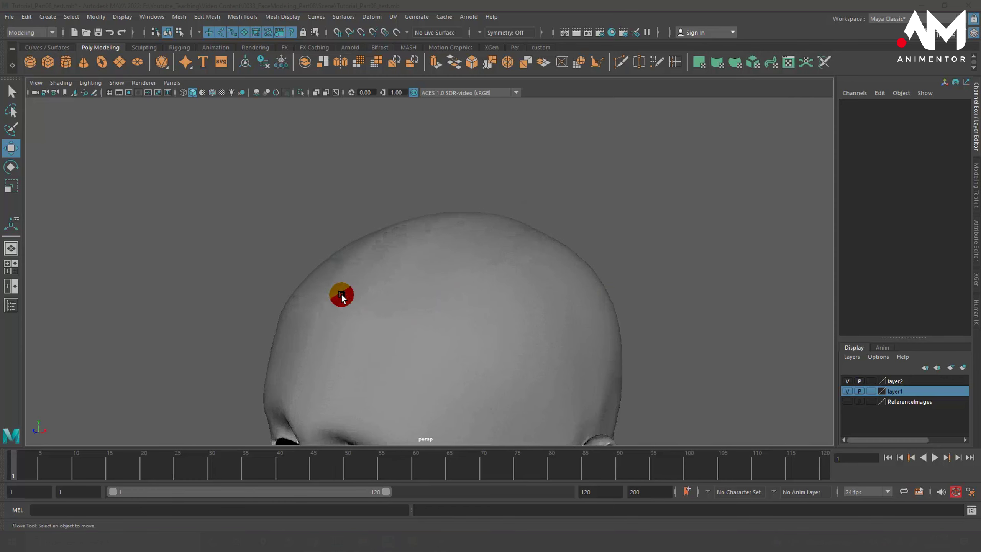
{"action": "right_click_drag", "start_coordinate": [392, 337], "coordinate": [409, 333], "text": "alt"}
{"action": "mouse_move", "coordinate": [409, 332]}
{"action": "left_mouse_down", "text": "alt"}
{"action": "mouse_move", "coordinate": [450, 347]}
{"action": "mouse_move", "coordinate": [436, 284]}
{"action": "mouse_move", "coordinate": [543, 276]}
{"action": "mouse_move", "coordinate": [451, 291]}
{"action": "mouse_move", "coordinate": [386, 268]}
{"action": "mouse_move", "coordinate": [432, 278]}
{"action": "mouse_move", "coordinate": [518, 237]}
{"action": "mouse_move", "coordinate": [466, 287]}
{"action": "mouse_move", "coordinate": [532, 287]}
{"action": "mouse_move", "coordinate": [474, 262]}
{"action": "mouse_move", "coordinate": [464, 241]}
{"action": "left_mouse_up", "text": "alt"}
Move a forehead vertex up toward the crown.
{"action": "left_click", "coordinate": [457, 202]}
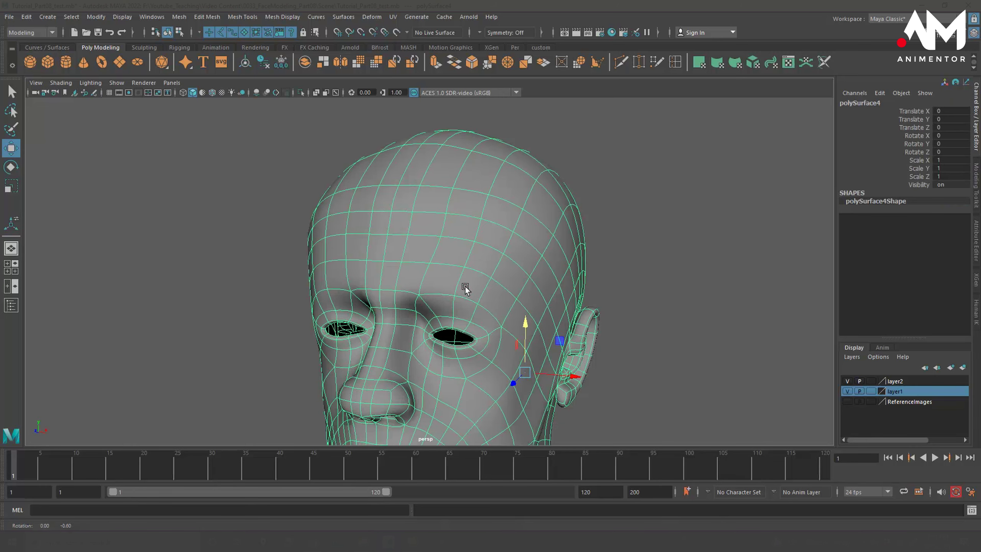
{"action": "mouse_move", "coordinate": [464, 287]}
{"action": "left_mouse_down", "text": "alt"}
{"action": "mouse_move", "coordinate": [480, 287]}
{"action": "mouse_move", "coordinate": [431, 272]}
{"action": "left_mouse_up", "text": "alt"}
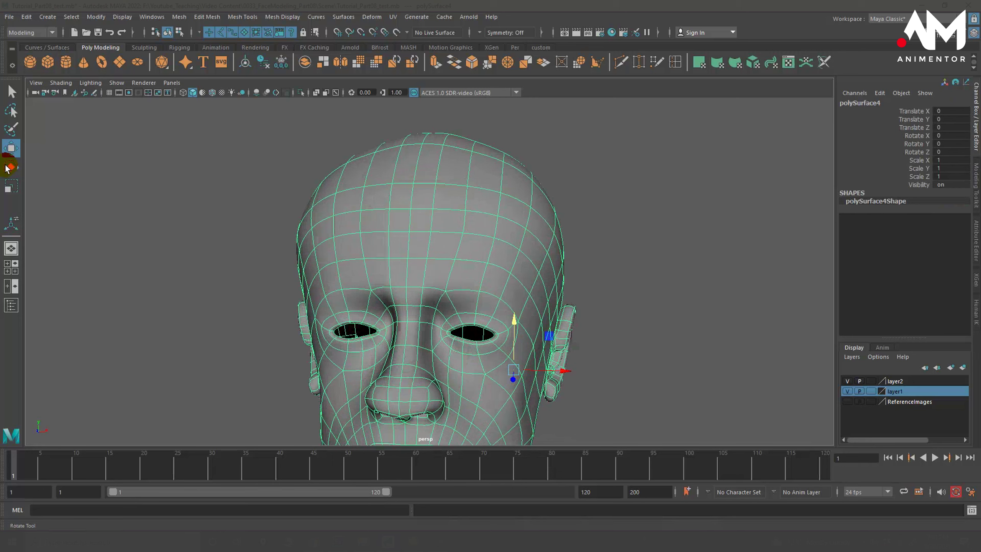
{"action": "right_click", "coordinate": [434, 182]}
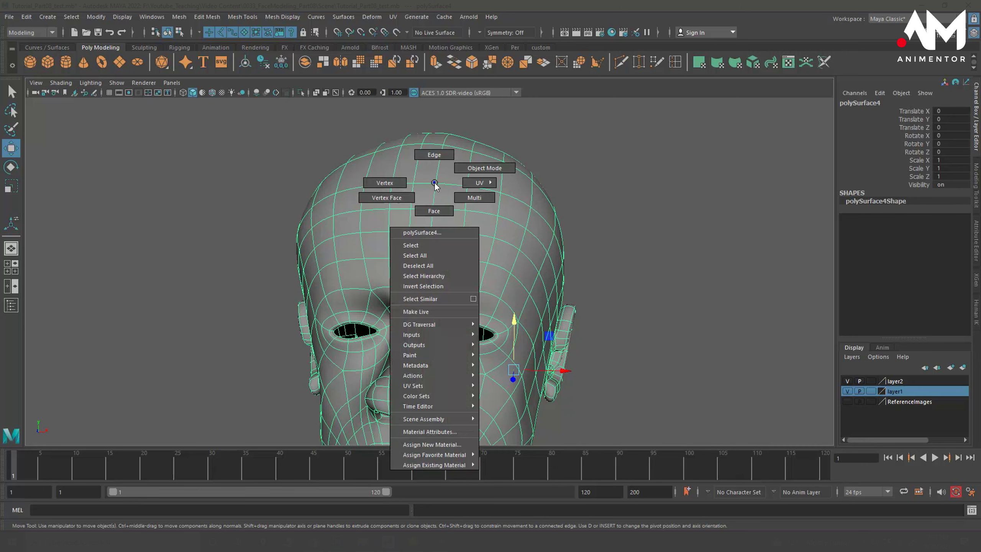
{"action": "left_click", "coordinate": [376, 186]}
{"action": "left_click_drag", "start_coordinate": [432, 183], "coordinate": [432, 135]}
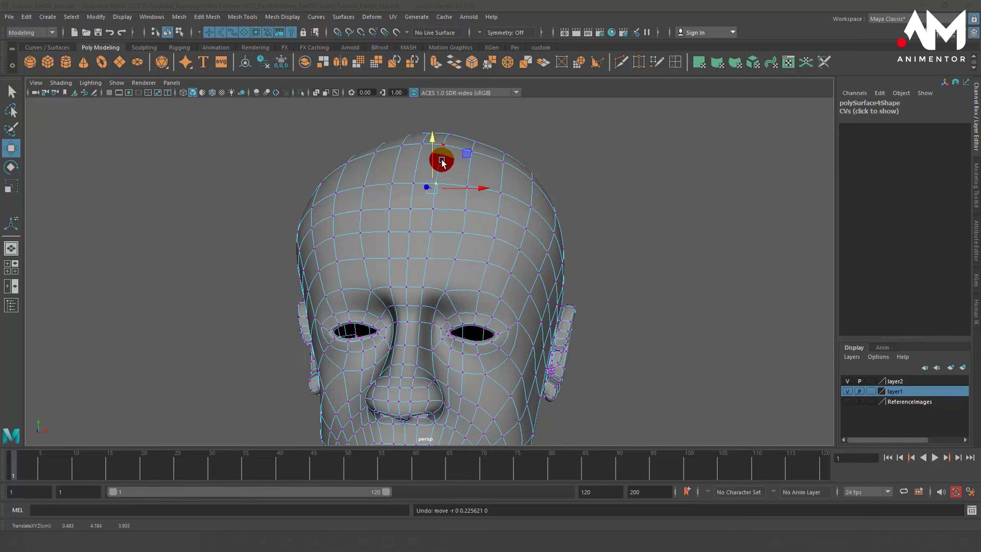
Shift forehead edges sideways along the Move manipulator's X axis.
{"action": "right_click", "coordinate": [441, 162]}
{"action": "left_click", "coordinate": [440, 131]}
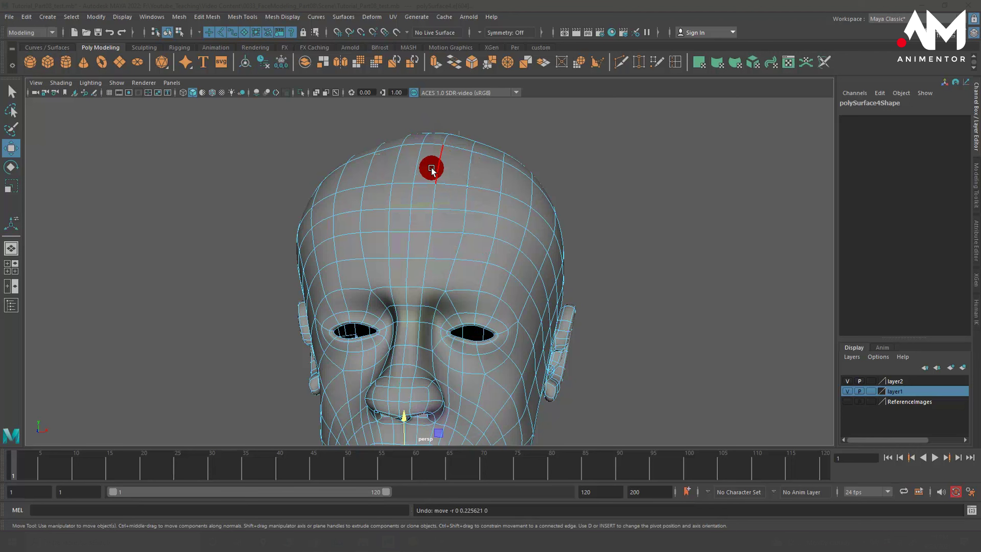
{"action": "left_click_drag", "start_coordinate": [460, 165], "coordinate": [473, 161]}
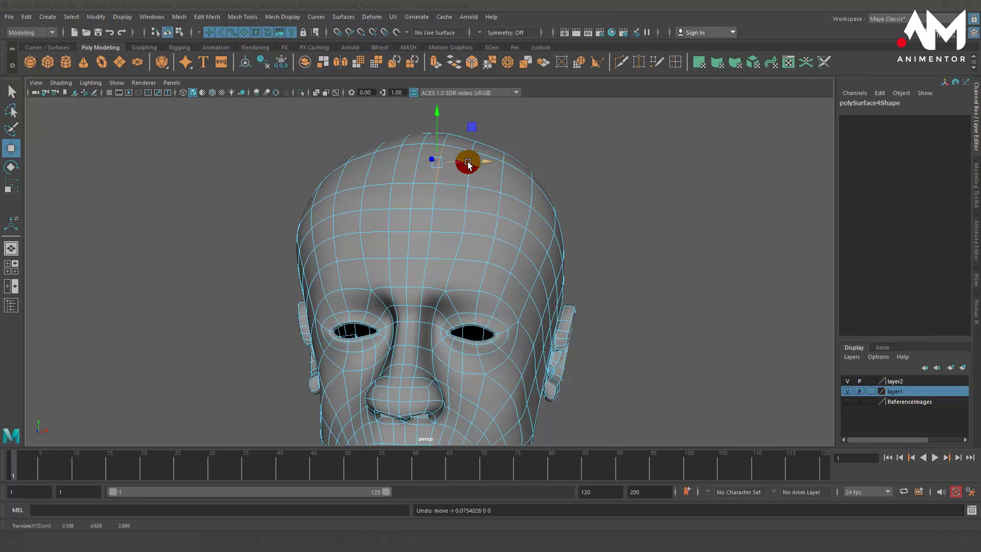
{"action": "mouse_move", "coordinate": [448, 207]}
{"action": "left_mouse_down", "text": "alt"}
{"action": "mouse_move", "coordinate": [446, 222]}
{"action": "mouse_move", "coordinate": [452, 209]}
{"action": "left_mouse_up", "text": "alt"}
{"action": "left_click", "coordinate": [457, 193]}
{"action": "left_click_drag", "start_coordinate": [462, 163], "coordinate": [469, 166]}
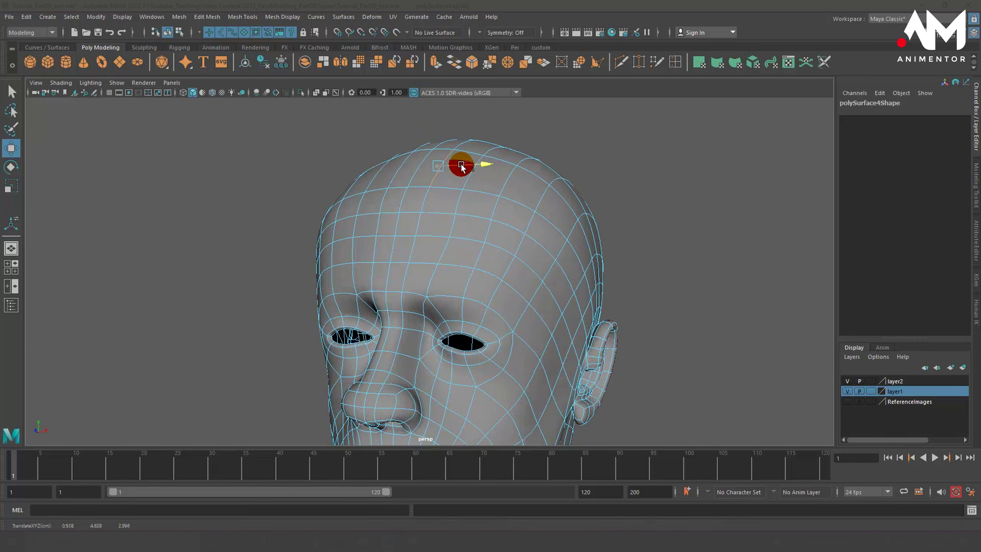
{"action": "left_click_drag", "start_coordinate": [469, 229], "coordinate": [334, 241], "text": "alt"}
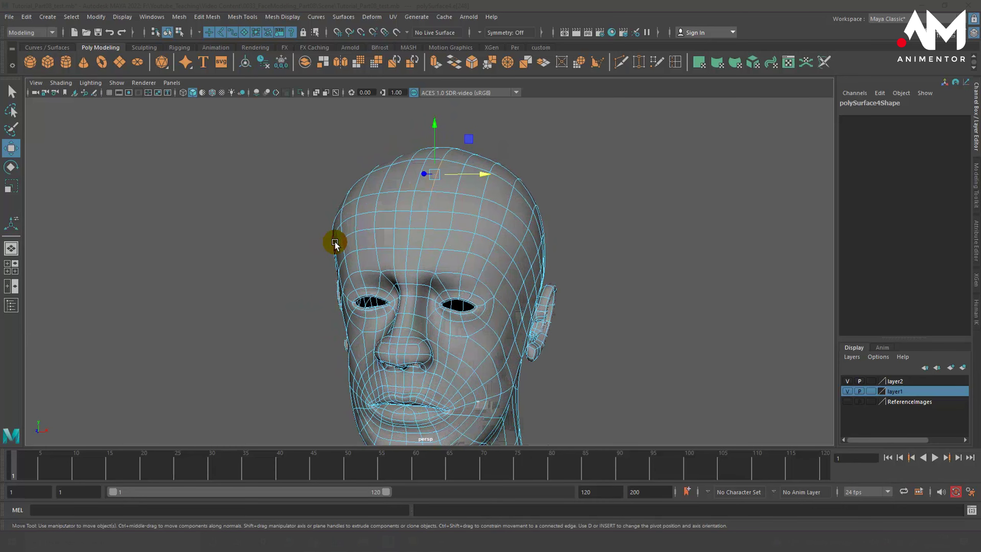
Set the Move tool's Symmetry to Object X in its Tool Settings.
{"action": "double_click", "coordinate": [10, 149]}
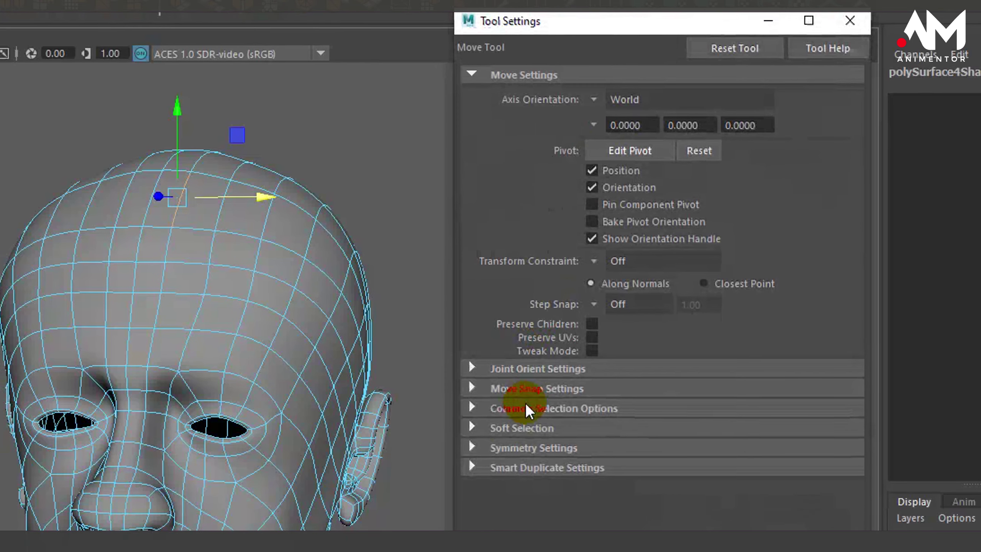
{"action": "left_click", "coordinate": [470, 449]}
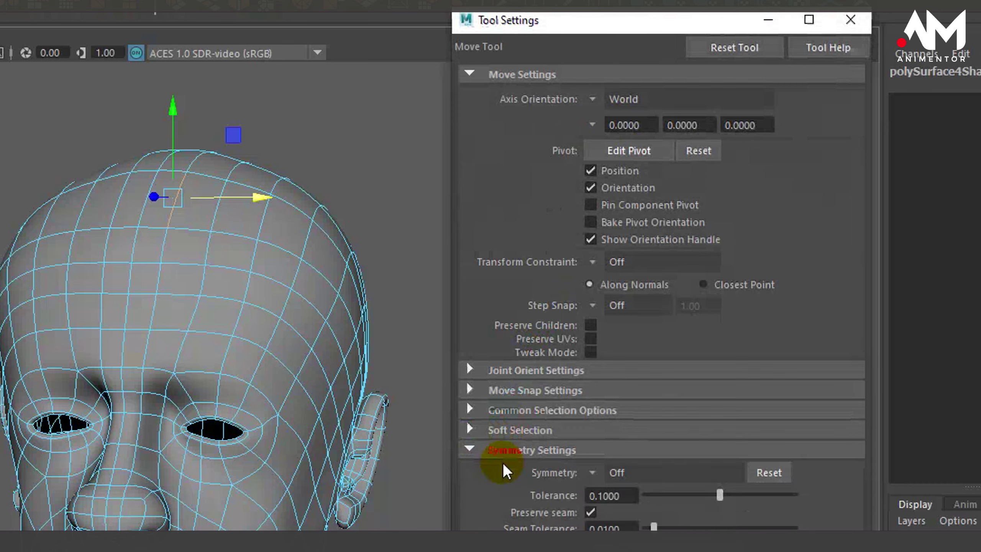
{"action": "left_click", "coordinate": [614, 479]}
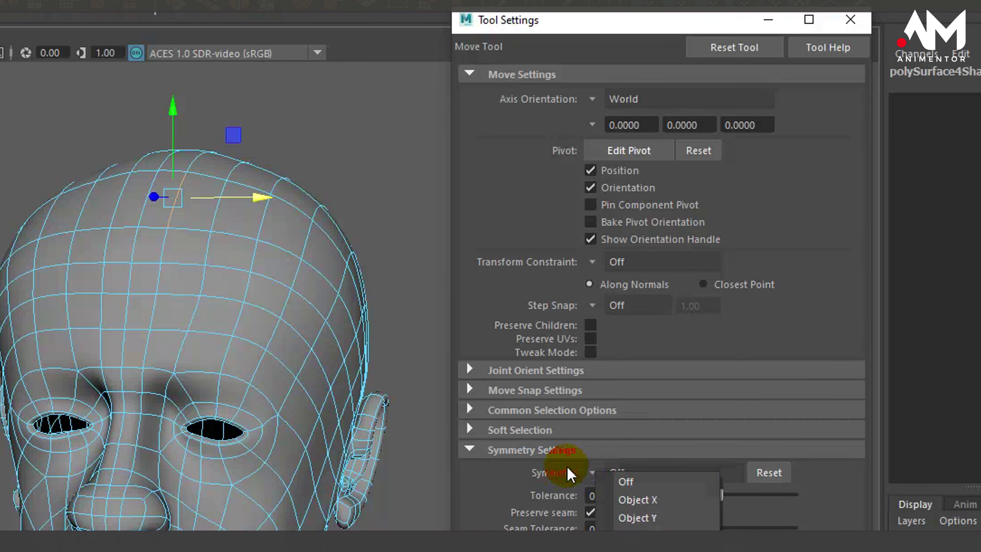
{"action": "left_click", "coordinate": [554, 467]}
{"action": "left_click", "coordinate": [595, 474]}
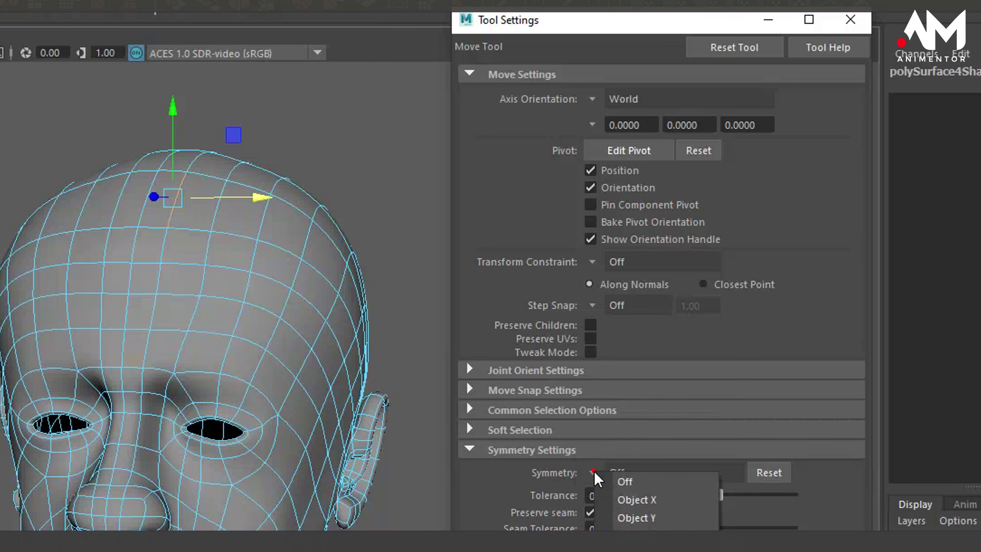
{"action": "left_click", "coordinate": [617, 508]}
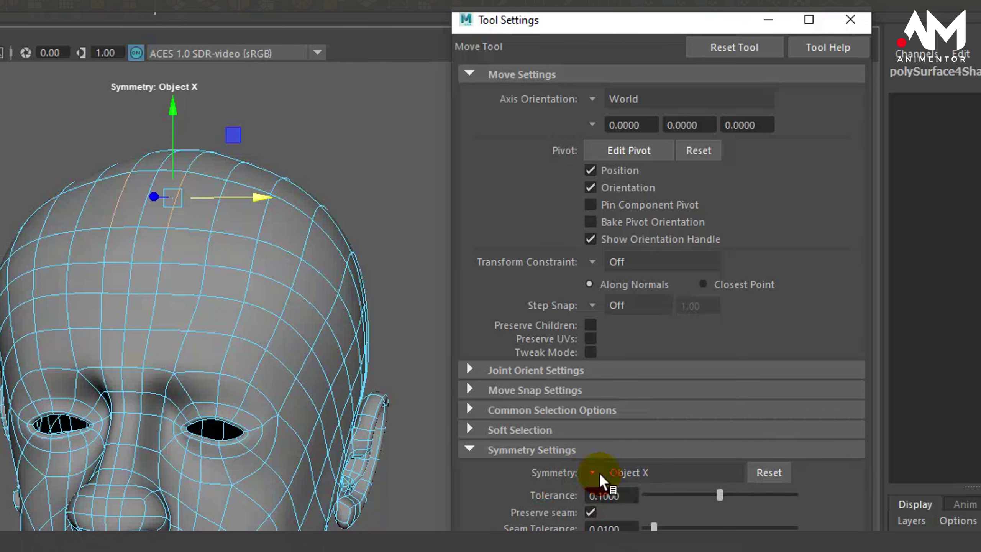
{"action": "left_click", "coordinate": [768, 20]}
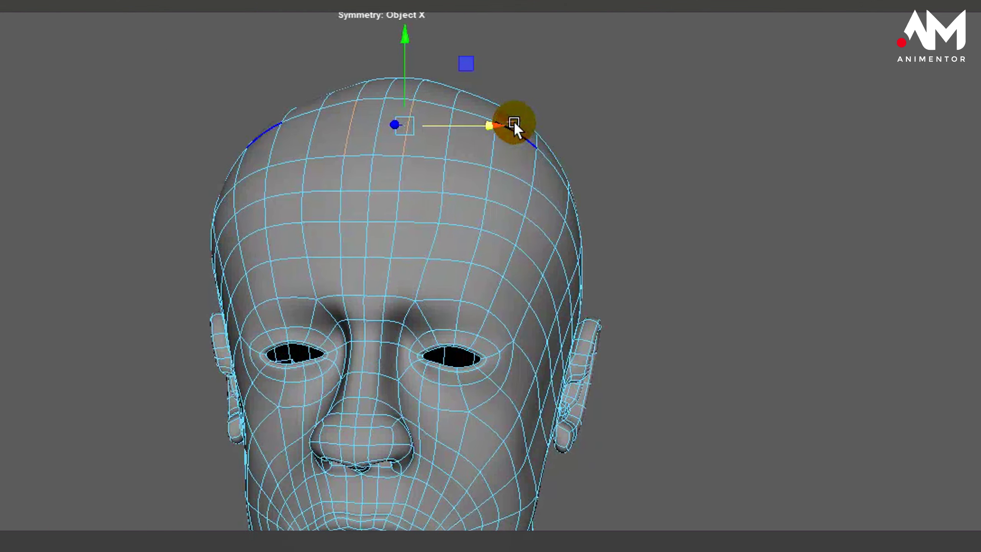
Select mirrored forehead edges, then switch to vertex mode and frame the forehead.
{"action": "left_click", "coordinate": [580, 110]}
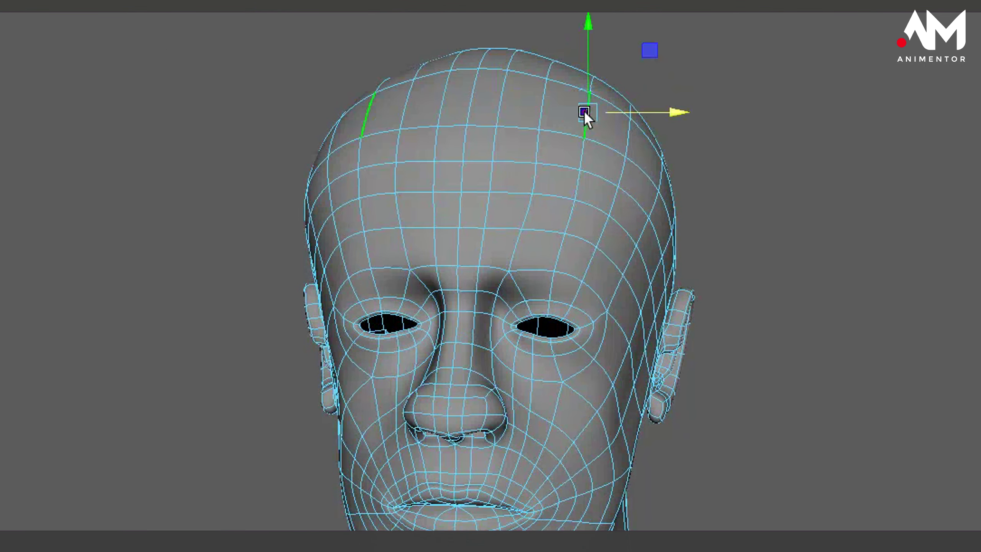
{"action": "left_click", "coordinate": [348, 116]}
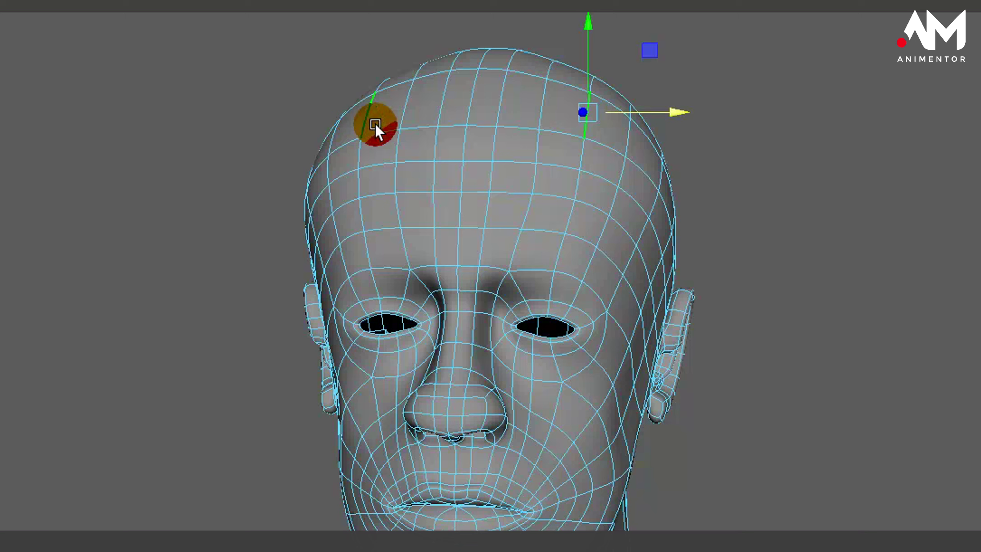
{"action": "left_click", "coordinate": [399, 133]}
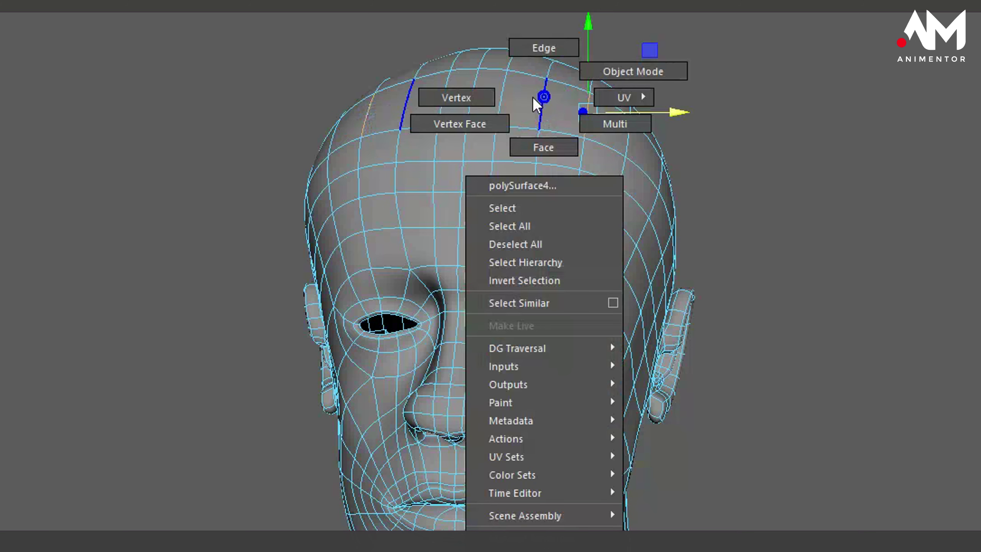
{"action": "right_click_drag", "start_coordinate": [543, 97], "coordinate": [456, 96]}
{"action": "left_click", "coordinate": [625, 153]}
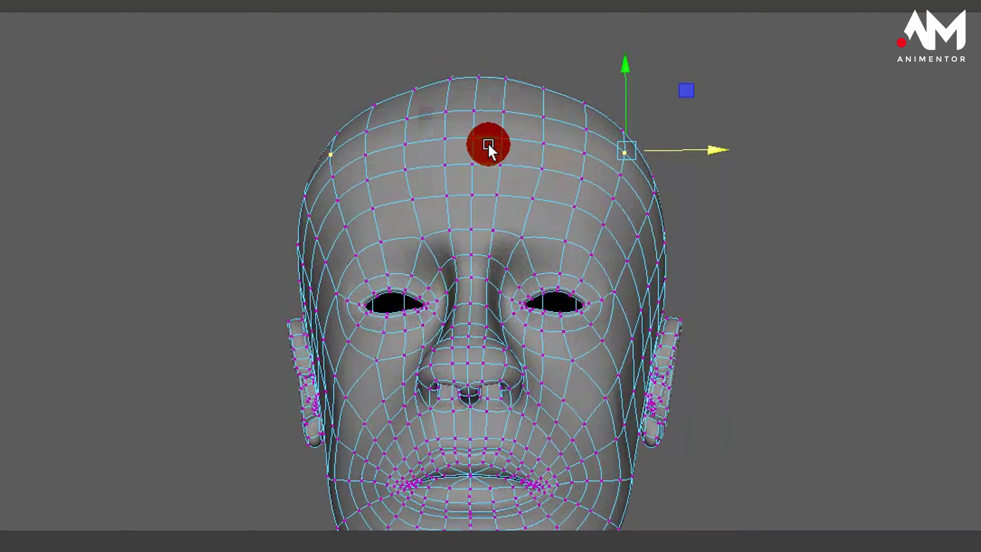
{"action": "middle_click_drag", "start_coordinate": [487, 142], "coordinate": [467, 207], "text": "alt"}
{"action": "scroll", "coordinate": [468, 208], "scroll_direction": "up", "scroll_amount": 3}
{"action": "left_click_drag", "start_coordinate": [468, 209], "coordinate": [605, 176], "text": "alt"}
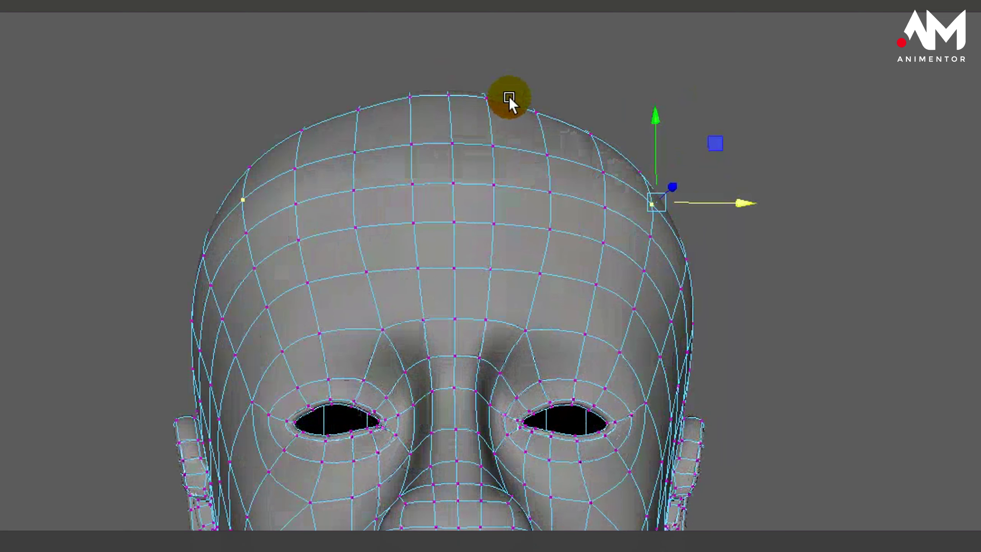
Raise the crown vertices and push two forehead vertex rows outward along X.
{"action": "left_click", "coordinate": [487, 93]}
{"action": "left_click_drag", "start_coordinate": [494, 16], "coordinate": [489, 12]}
{"action": "left_click", "coordinate": [533, 116]}
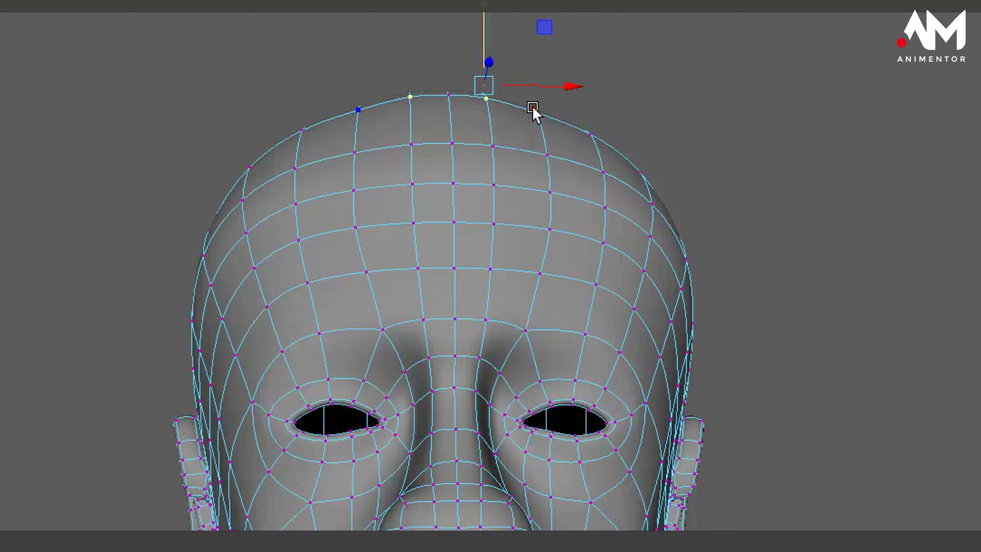
{"action": "left_click", "coordinate": [533, 109]}
{"action": "left_click_drag", "start_coordinate": [595, 99], "coordinate": [605, 100]}
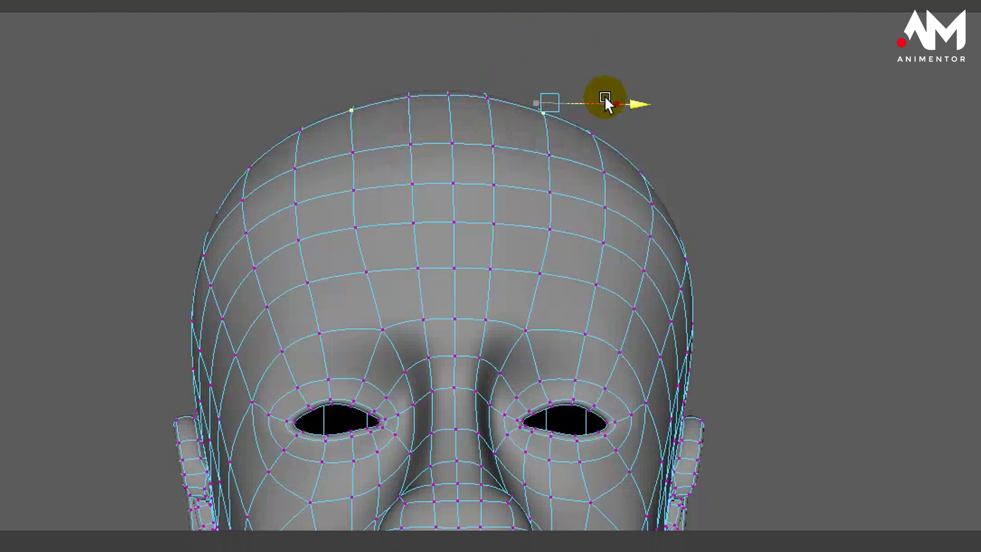
{"action": "left_click", "coordinate": [544, 153]}
{"action": "left_click_drag", "start_coordinate": [612, 158], "coordinate": [614, 156]}
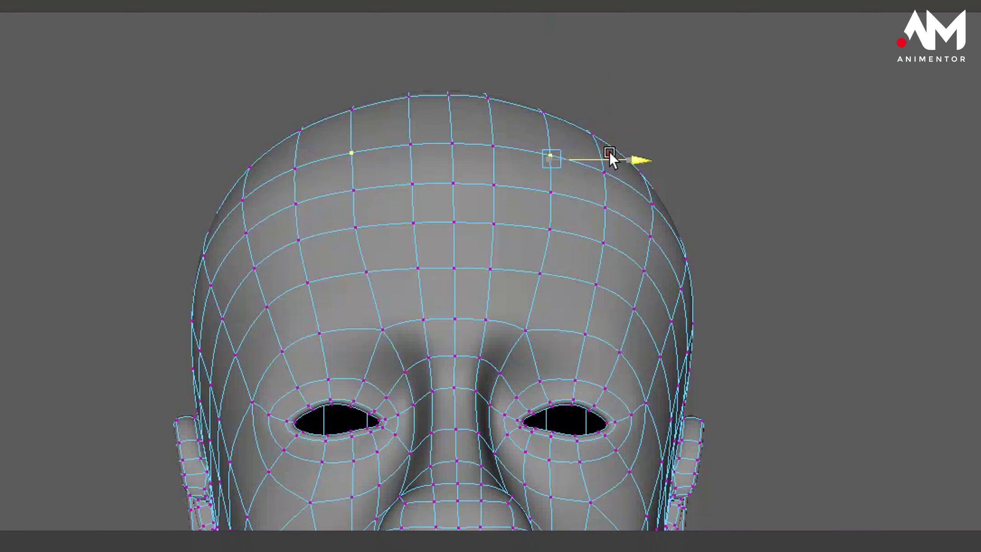
Check the head from side and top, then reposition another crown vertex.
{"action": "left_click_drag", "start_coordinate": [599, 190], "coordinate": [446, 217], "text": "alt"}
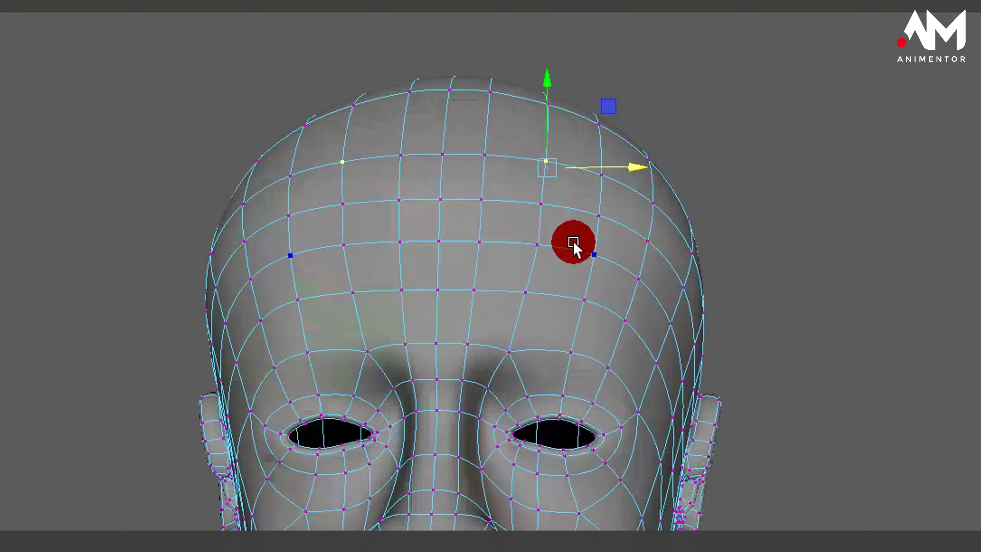
{"action": "mouse_move", "coordinate": [324, 185]}
{"action": "left_mouse_down", "text": "alt"}
{"action": "mouse_move", "coordinate": [502, 270]}
{"action": "mouse_move", "coordinate": [553, 129]}
{"action": "left_mouse_up", "text": "alt"}
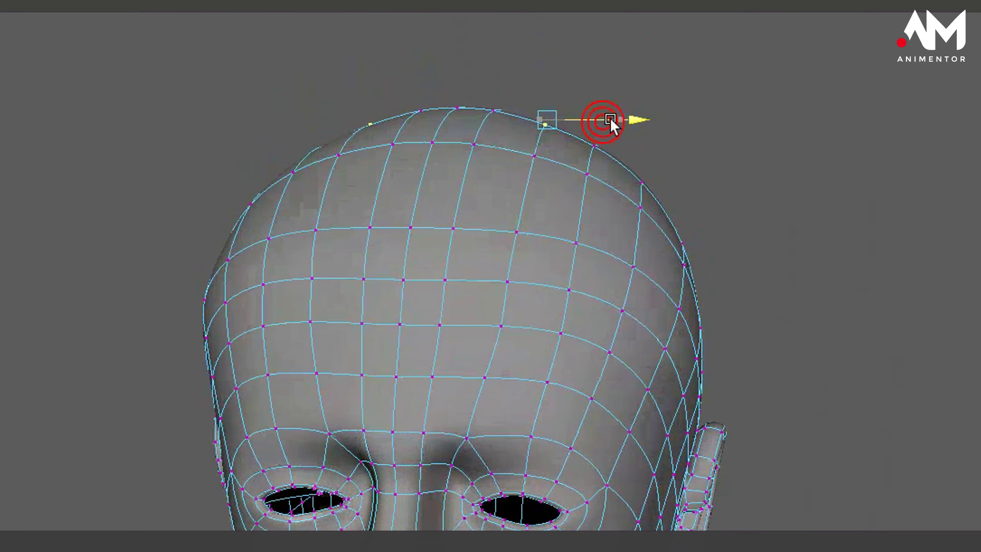
{"action": "mouse_move", "coordinate": [593, 186]}
{"action": "left_mouse_down", "text": "alt"}
{"action": "mouse_move", "coordinate": [537, 202]}
{"action": "mouse_move", "coordinate": [580, 210]}
{"action": "mouse_move", "coordinate": [595, 186]}
{"action": "mouse_move", "coordinate": [577, 181]}
{"action": "mouse_move", "coordinate": [388, 224]}
{"action": "mouse_move", "coordinate": [498, 293]}
{"action": "mouse_move", "coordinate": [611, 272]}
{"action": "mouse_move", "coordinate": [664, 189]}
{"action": "mouse_move", "coordinate": [641, 186]}
{"action": "mouse_move", "coordinate": [668, 252]}
{"action": "mouse_move", "coordinate": [637, 184]}
{"action": "mouse_move", "coordinate": [663, 169]}
{"action": "mouse_move", "coordinate": [659, 215]}
{"action": "mouse_move", "coordinate": [462, 205]}
{"action": "mouse_move", "coordinate": [512, 221]}
{"action": "mouse_move", "coordinate": [641, 221]}
{"action": "mouse_move", "coordinate": [628, 250]}
{"action": "mouse_move", "coordinate": [643, 164]}
{"action": "left_mouse_up", "text": "alt"}
{"action": "scroll", "coordinate": [644, 165], "scroll_direction": "down", "scroll_amount": 3}
{"action": "left_click", "coordinate": [485, 126]}
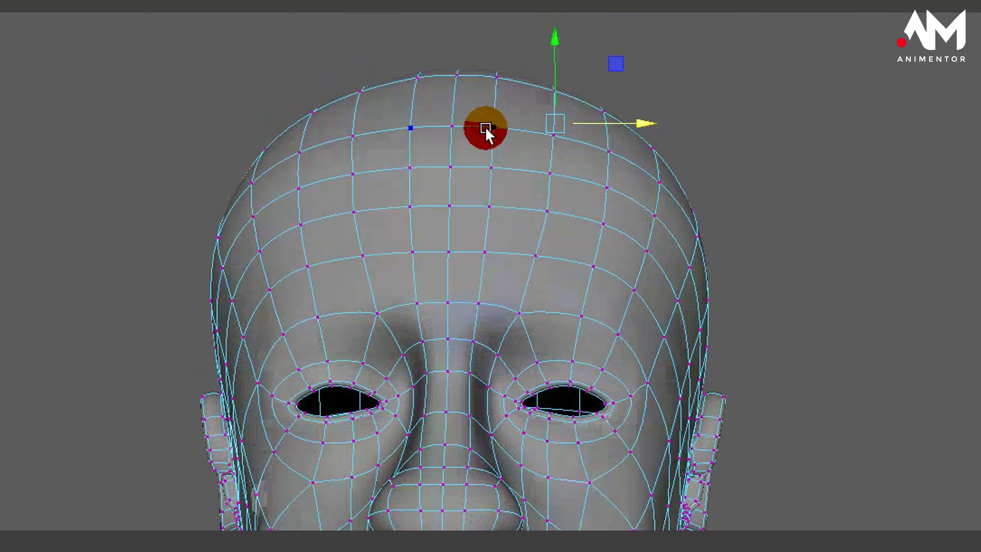
{"action": "mouse_move", "coordinate": [492, 126]}
{"action": "left_mouse_down"}
{"action": "mouse_move", "coordinate": [585, 129]}
{"action": "mouse_move", "coordinate": [588, 151]}
{"action": "mouse_move", "coordinate": [533, 224]}
{"action": "mouse_move", "coordinate": [466, 269]}
{"action": "mouse_move", "coordinate": [553, 262]}
{"action": "mouse_move", "coordinate": [412, 325]}
{"action": "left_mouse_up"}
{"action": "right_click_drag", "start_coordinate": [413, 326], "coordinate": [533, 211], "text": "alt"}
{"action": "mouse_move", "coordinate": [534, 211]}
{"action": "left_mouse_down", "text": "alt"}
{"action": "mouse_move", "coordinate": [529, 297]}
{"action": "mouse_move", "coordinate": [595, 334]}
{"action": "left_mouse_up", "text": "alt"}
Shift a cheek vertex along X and widen the neck vertices outward along X.
{"action": "mouse_move", "coordinate": [686, 285]}
{"action": "left_mouse_down"}
{"action": "mouse_move", "coordinate": [605, 286]}
{"action": "mouse_move", "coordinate": [633, 286]}
{"action": "left_mouse_up"}
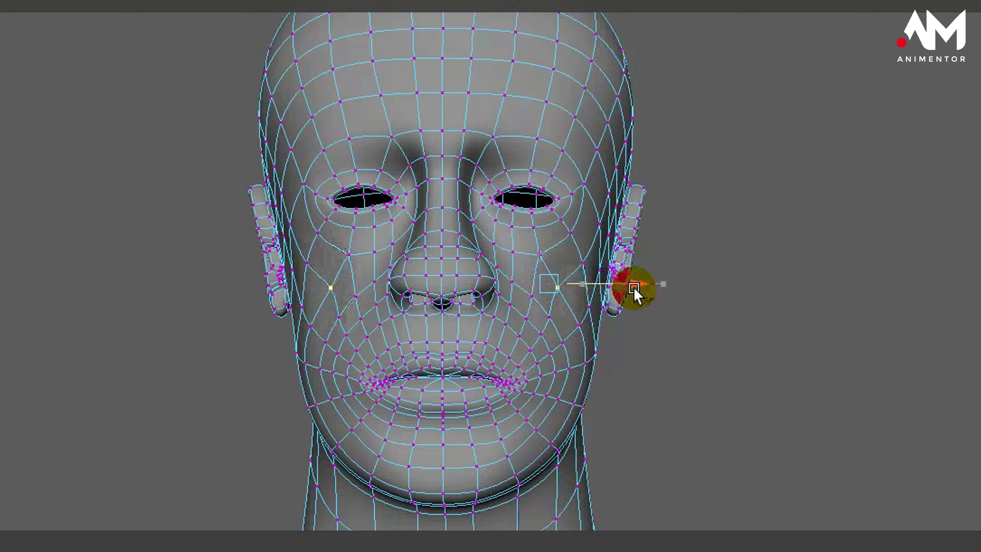
{"action": "mouse_move", "coordinate": [426, 368]}
{"action": "left_mouse_down", "text": "alt"}
{"action": "mouse_move", "coordinate": [533, 371]}
{"action": "mouse_move", "coordinate": [426, 368]}
{"action": "mouse_move", "coordinate": [440, 247]}
{"action": "mouse_move", "coordinate": [495, 299]}
{"action": "left_mouse_up", "text": "alt"}
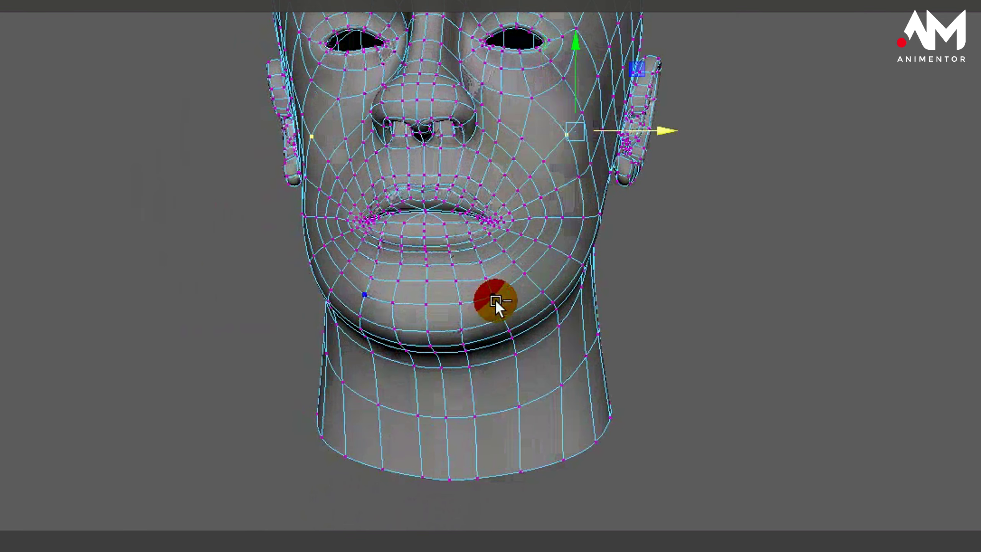
{"action": "right_click_drag", "start_coordinate": [495, 299], "coordinate": [558, 305], "text": "alt"}
{"action": "left_click_drag", "start_coordinate": [558, 306], "coordinate": [580, 169], "text": "alt"}
{"action": "left_click", "coordinate": [635, 131]}
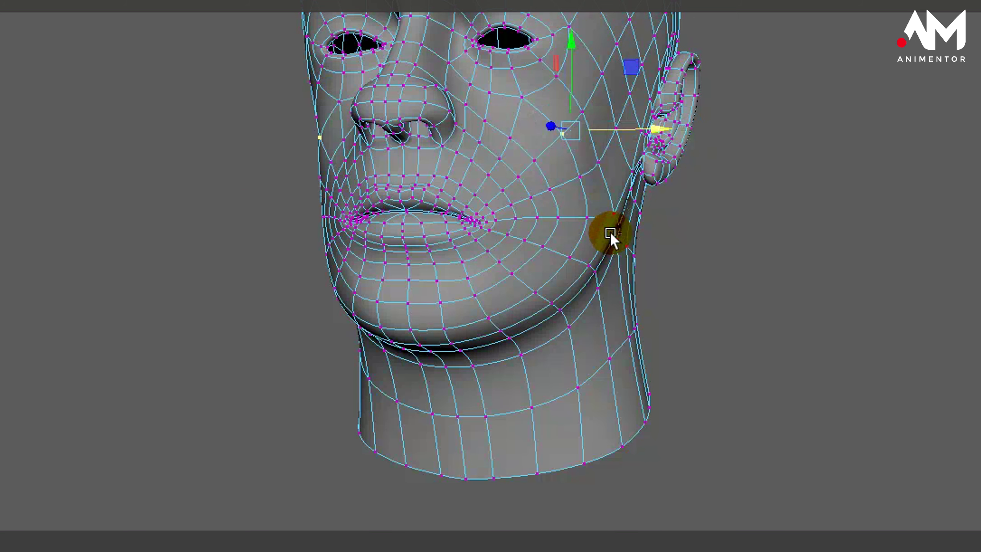
{"action": "left_click_drag", "start_coordinate": [610, 231], "coordinate": [597, 303], "text": "alt"}
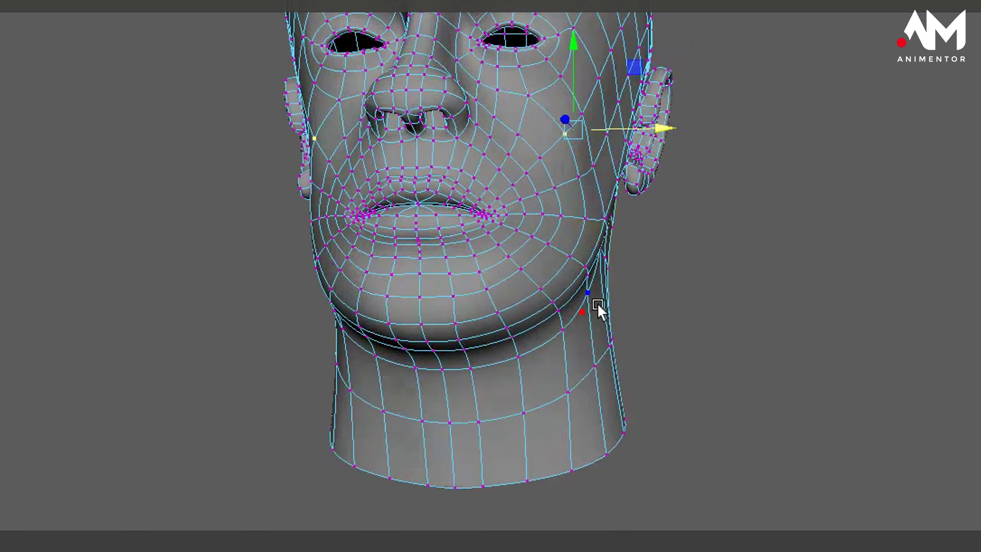
{"action": "left_click", "coordinate": [559, 329]}
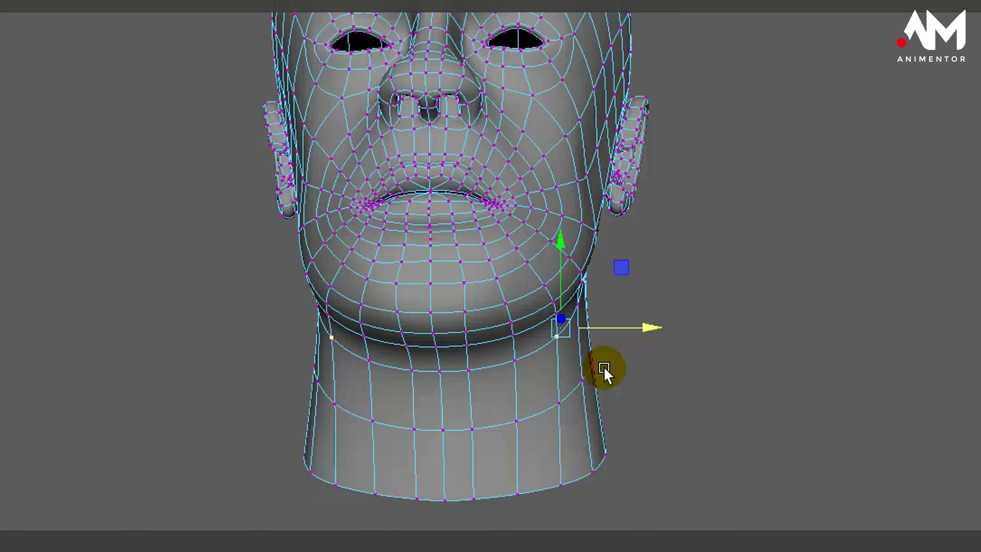
{"action": "mouse_move", "coordinate": [620, 321]}
{"action": "left_mouse_down"}
{"action": "mouse_move", "coordinate": [660, 321]}
{"action": "mouse_move", "coordinate": [424, 393]}
{"action": "mouse_move", "coordinate": [391, 417]}
{"action": "mouse_move", "coordinate": [405, 377]}
{"action": "left_mouse_up"}
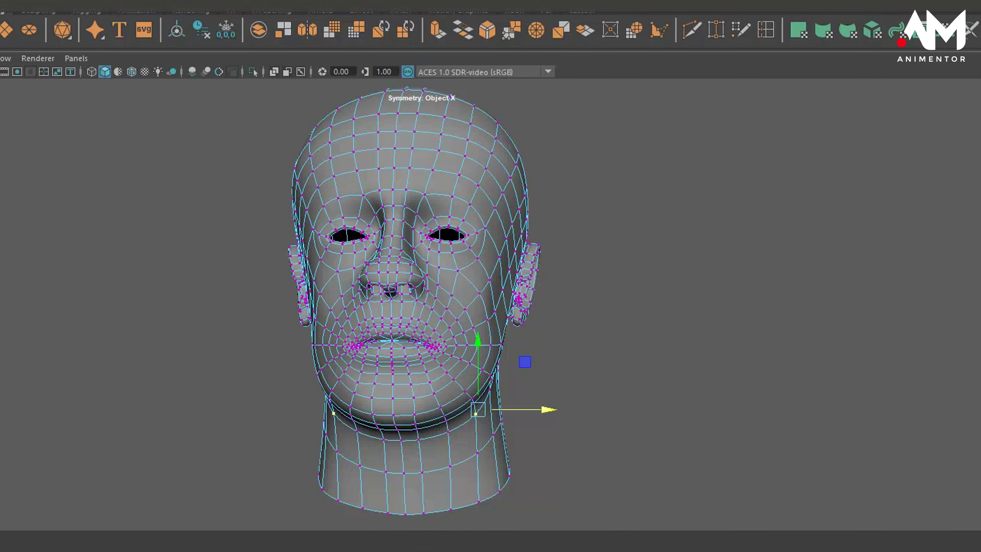
Enable Soft Select for the Move tool, using Volume falloff at a 1.42 radius.
{"action": "double_click", "coordinate": [13, 179]}
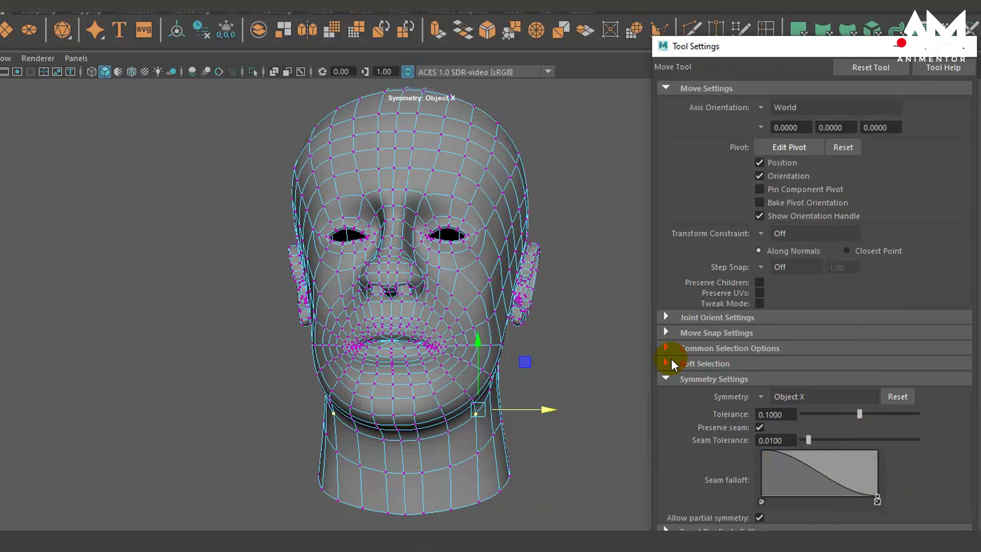
{"action": "left_click", "coordinate": [663, 363]}
{"action": "left_click", "coordinate": [760, 380]}
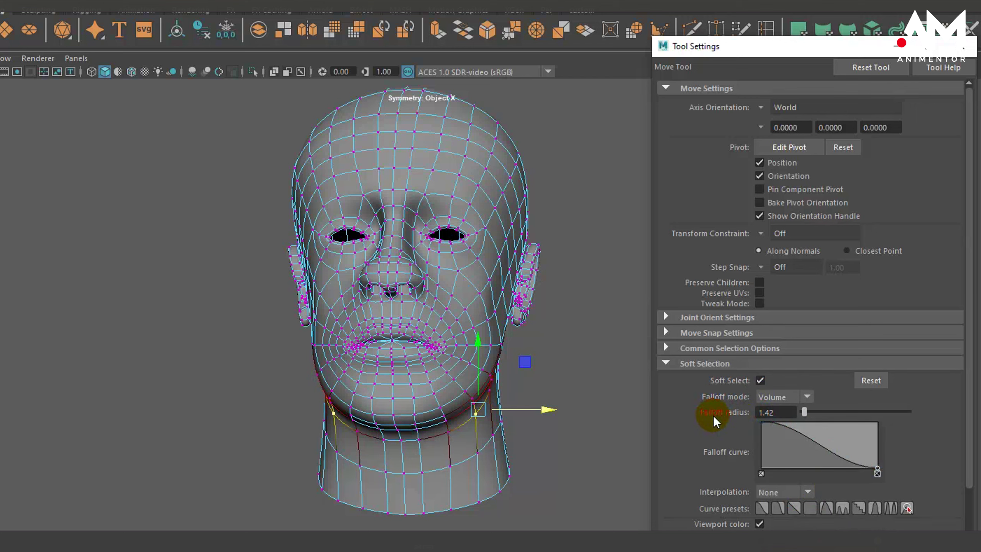
{"action": "left_click", "coordinate": [787, 412]}
{"action": "left_click", "coordinate": [895, 46]}
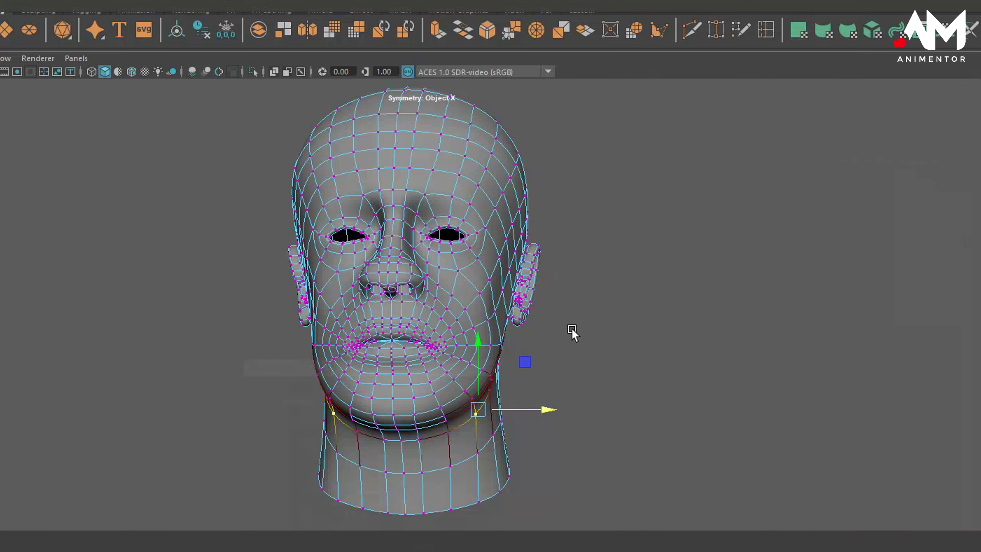
Raise the jaw edge loop on Y and scale it narrower on X.
{"action": "mouse_move", "coordinate": [618, 383]}
{"action": "left_mouse_down", "text": "alt"}
{"action": "mouse_move", "coordinate": [589, 371]}
{"action": "mouse_move", "coordinate": [598, 357]}
{"action": "mouse_move", "coordinate": [604, 371]}
{"action": "mouse_move", "coordinate": [576, 305]}
{"action": "left_mouse_up", "text": "alt"}
{"action": "right_click_drag", "start_coordinate": [576, 306], "coordinate": [788, 295], "text": "alt"}
{"action": "left_click_drag", "start_coordinate": [681, 368], "coordinate": [633, 365], "text": "alt"}
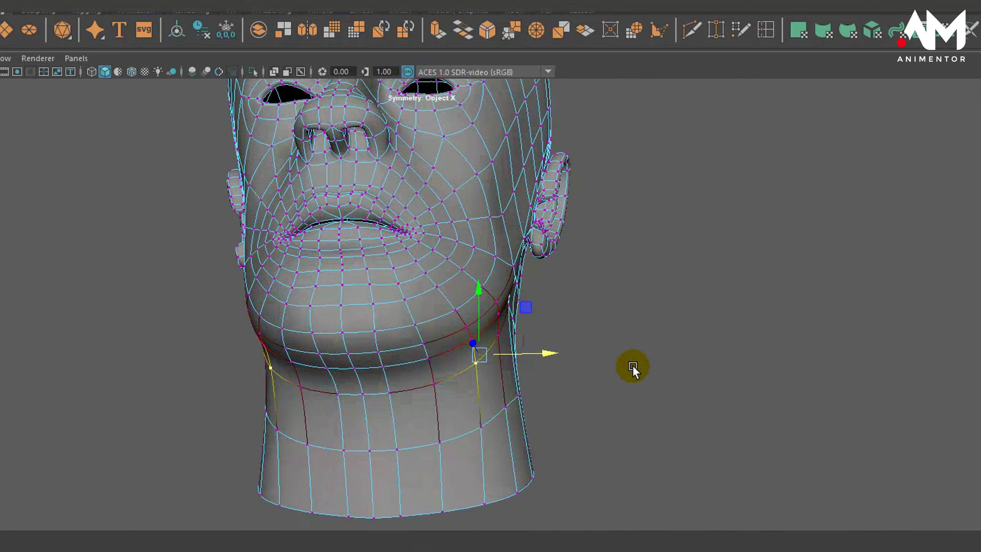
{"action": "right_click_drag", "start_coordinate": [633, 366], "coordinate": [609, 387], "text": "alt"}
{"action": "mouse_move", "coordinate": [610, 388]}
{"action": "left_mouse_down", "text": "alt"}
{"action": "mouse_move", "coordinate": [530, 291]}
{"action": "mouse_move", "coordinate": [484, 292]}
{"action": "left_mouse_up", "text": "alt"}
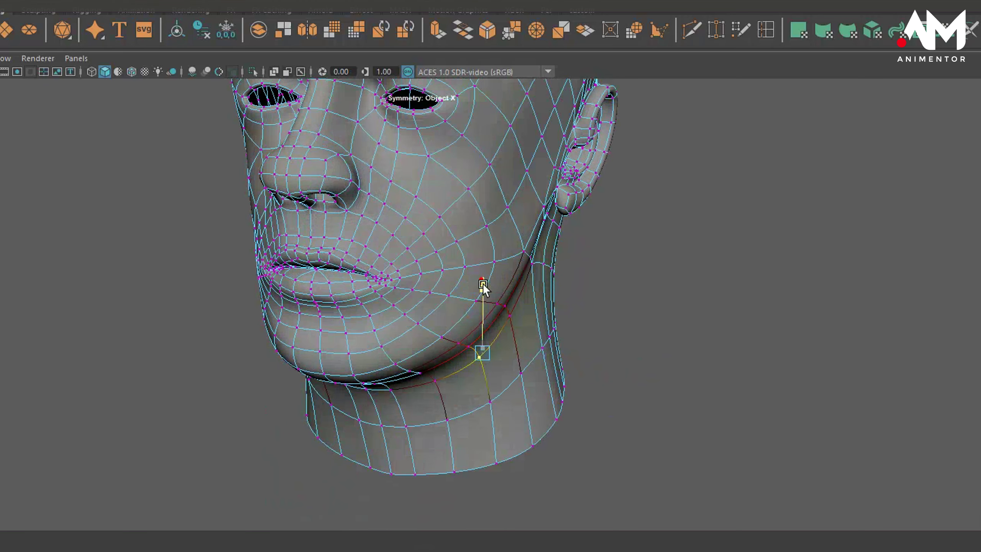
{"action": "mouse_move", "coordinate": [521, 366]}
{"action": "left_mouse_down", "text": "alt"}
{"action": "mouse_move", "coordinate": [595, 392]}
{"action": "mouse_move", "coordinate": [600, 381]}
{"action": "left_mouse_up", "text": "alt"}
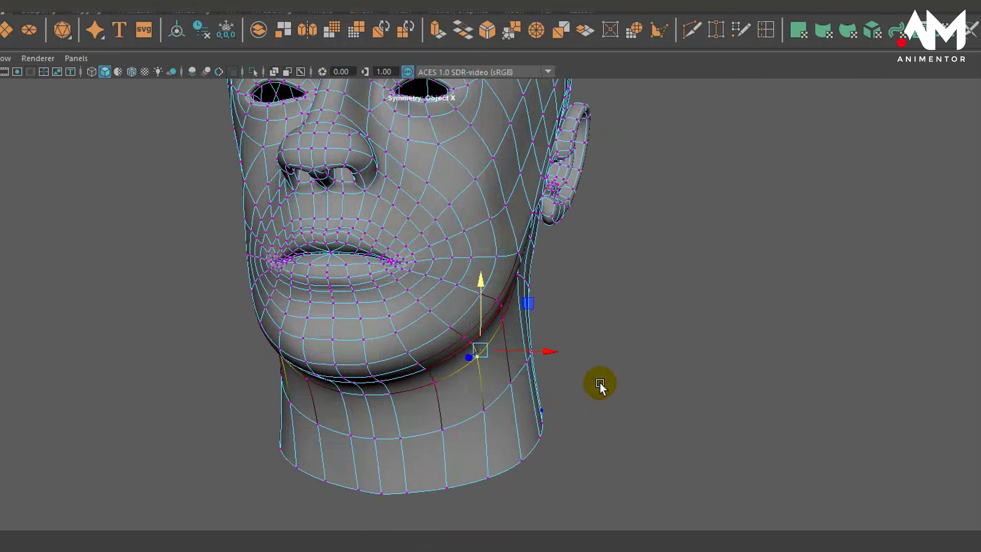
{"action": "key", "text": "r"}
{"action": "left_click_drag", "start_coordinate": [547, 350], "coordinate": [569, 351]}
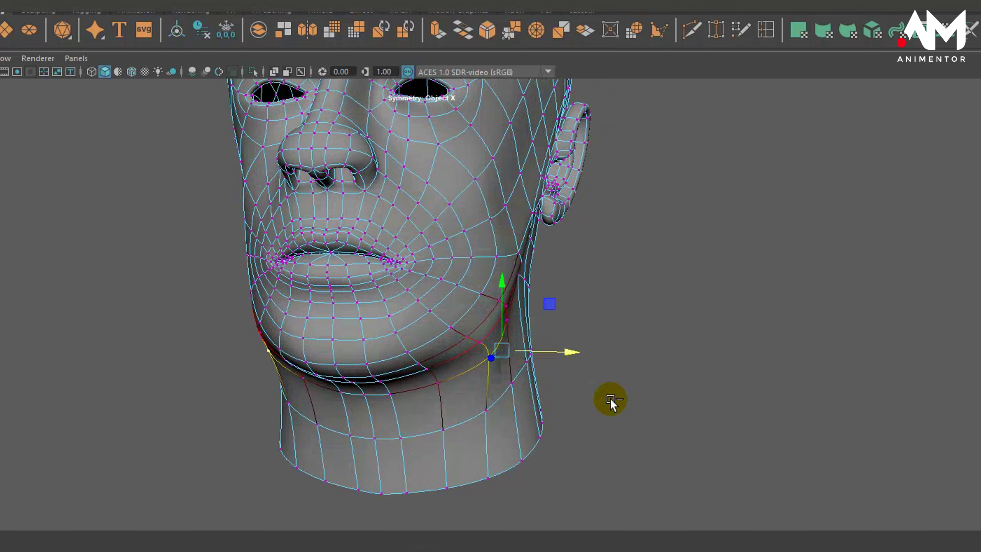
Select the cheek edge loop and push it outward along X.
{"action": "mouse_move", "coordinate": [614, 397]}
{"action": "left_mouse_down", "text": "alt"}
{"action": "mouse_move", "coordinate": [587, 407]}
{"action": "mouse_move", "coordinate": [521, 324]}
{"action": "left_mouse_up", "text": "alt"}
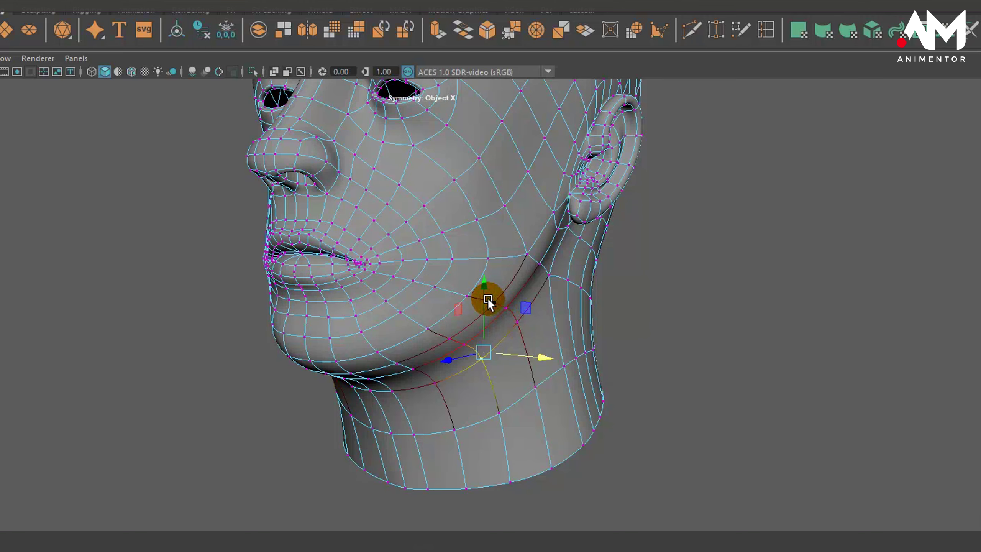
{"action": "mouse_move", "coordinate": [436, 386]}
{"action": "left_mouse_down", "text": "alt"}
{"action": "mouse_move", "coordinate": [539, 394]}
{"action": "mouse_move", "coordinate": [525, 388]}
{"action": "mouse_move", "coordinate": [641, 342]}
{"action": "mouse_move", "coordinate": [668, 394]}
{"action": "mouse_move", "coordinate": [589, 304]}
{"action": "left_mouse_up", "text": "alt"}
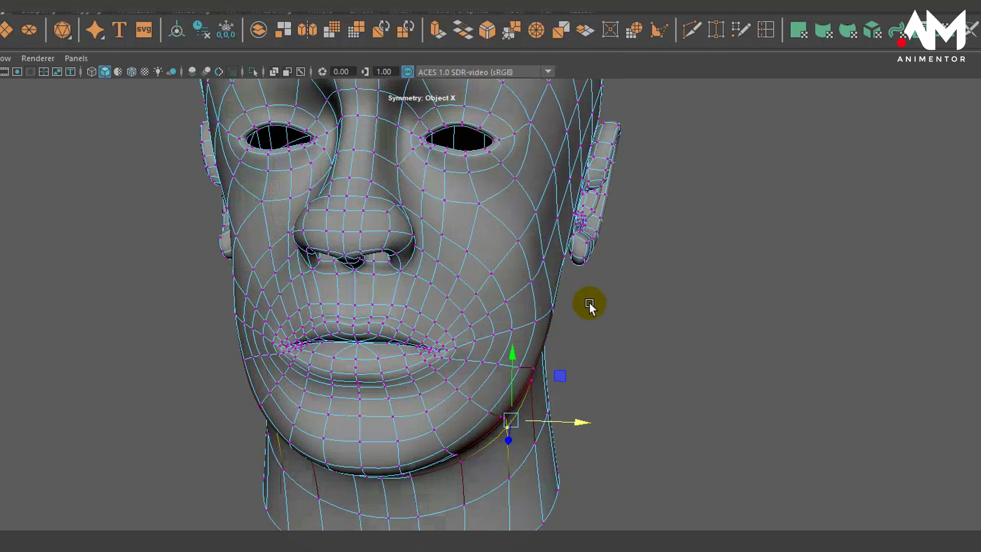
{"action": "double_click", "coordinate": [545, 256]}
{"action": "mouse_move", "coordinate": [607, 263]}
{"action": "left_mouse_down"}
{"action": "mouse_move", "coordinate": [641, 263]}
{"action": "mouse_move", "coordinate": [584, 265]}
{"action": "mouse_move", "coordinate": [637, 275]}
{"action": "mouse_move", "coordinate": [599, 282]}
{"action": "left_mouse_up"}
{"action": "mouse_move", "coordinate": [606, 343]}
{"action": "left_mouse_down", "text": "alt"}
{"action": "mouse_move", "coordinate": [580, 344]}
{"action": "mouse_move", "coordinate": [572, 371]}
{"action": "mouse_move", "coordinate": [690, 347]}
{"action": "mouse_move", "coordinate": [637, 340]}
{"action": "mouse_move", "coordinate": [648, 335]}
{"action": "mouse_move", "coordinate": [631, 349]}
{"action": "mouse_move", "coordinate": [607, 330]}
{"action": "mouse_move", "coordinate": [676, 351]}
{"action": "mouse_move", "coordinate": [639, 346]}
{"action": "mouse_move", "coordinate": [628, 301]}
{"action": "mouse_move", "coordinate": [609, 310]}
{"action": "mouse_move", "coordinate": [639, 307]}
{"action": "left_mouse_up", "text": "alt"}
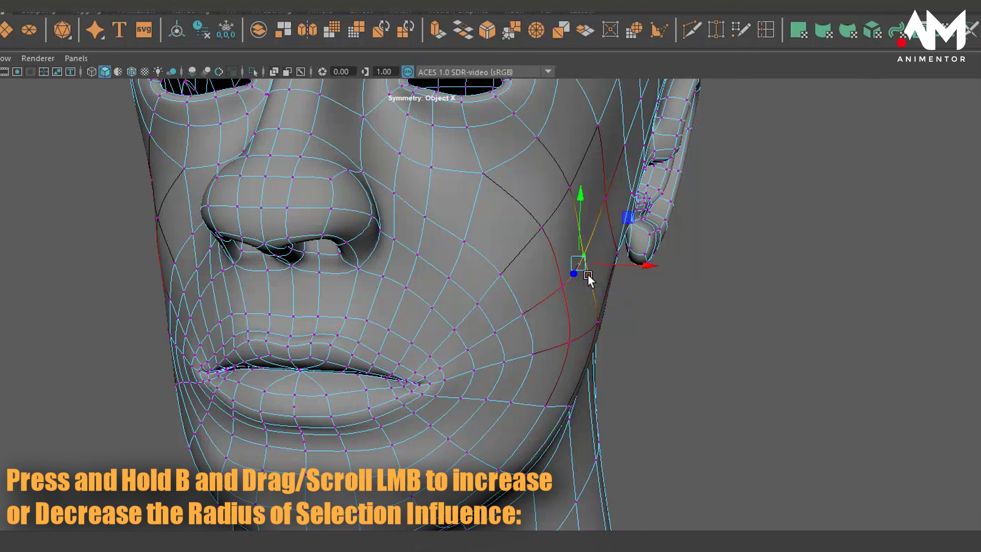
Resize the soft-selection falloff and shift the earlobe area left along X.
{"action": "mouse_move", "coordinate": [587, 274]}
{"action": "left_mouse_down"}
{"action": "mouse_move", "coordinate": [613, 264]}
{"action": "mouse_move", "coordinate": [521, 299]}
{"action": "mouse_move", "coordinate": [630, 267]}
{"action": "mouse_move", "coordinate": [536, 322]}
{"action": "mouse_move", "coordinate": [656, 281]}
{"action": "mouse_move", "coordinate": [495, 336]}
{"action": "left_mouse_up"}
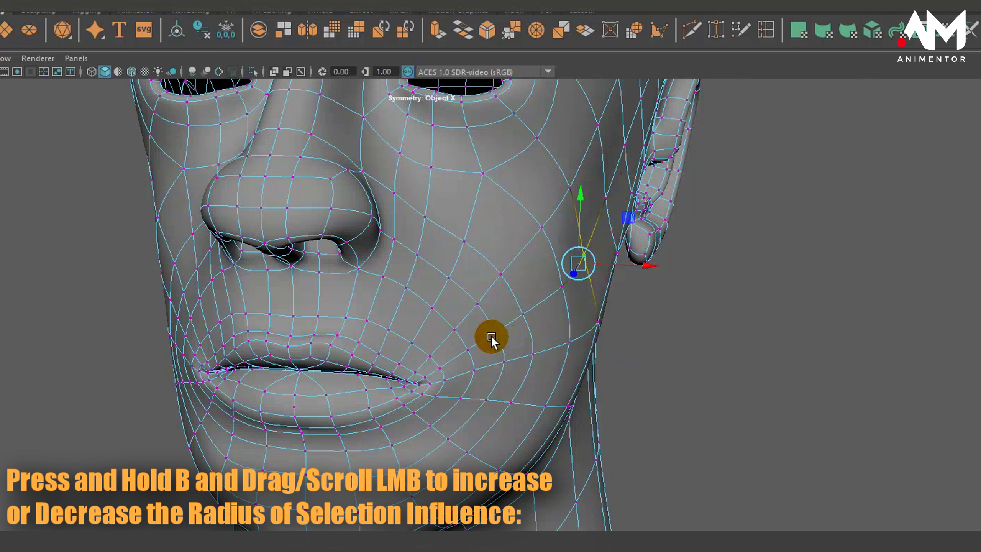
{"action": "left_click", "coordinate": [648, 264]}
{"action": "left_click_drag", "start_coordinate": [648, 266], "coordinate": [643, 265]}
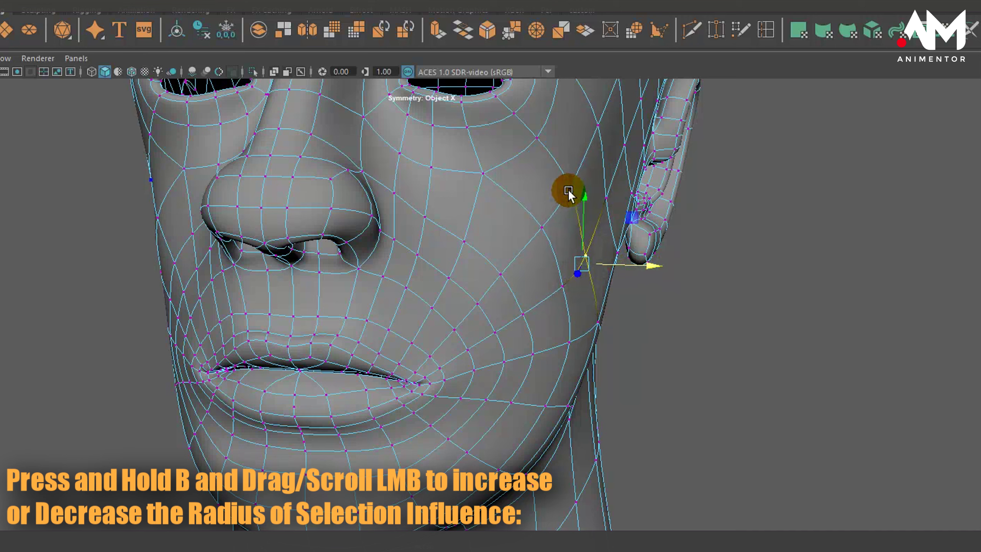
{"action": "left_click_drag", "start_coordinate": [568, 190], "coordinate": [567, 194]}
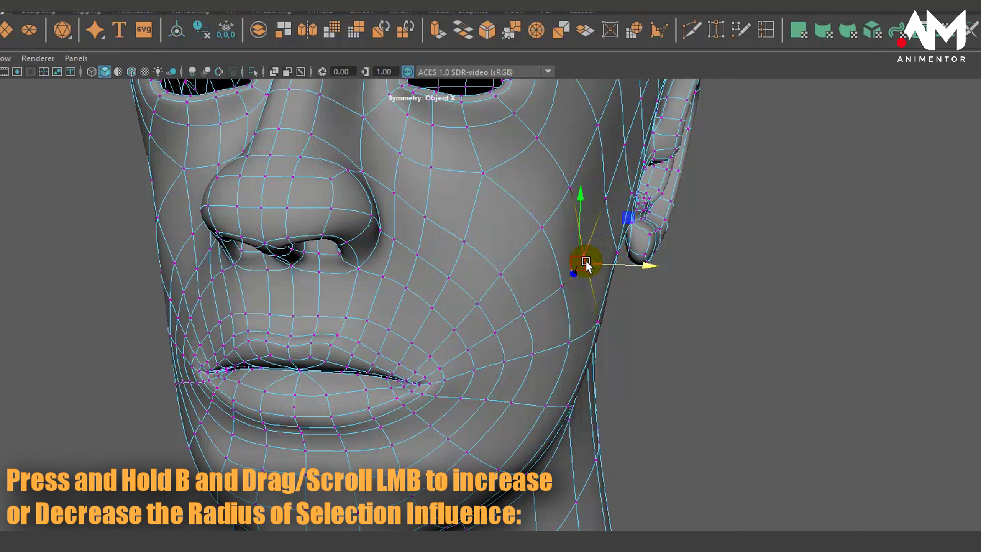
Refine cheek, jaw, ear and side-of-head areas along X with resized soft falloff.
{"action": "mouse_move", "coordinate": [584, 263]}
{"action": "left_mouse_down"}
{"action": "mouse_move", "coordinate": [641, 239]}
{"action": "mouse_move", "coordinate": [604, 249]}
{"action": "mouse_move", "coordinate": [645, 228]}
{"action": "mouse_move", "coordinate": [749, 226]}
{"action": "mouse_move", "coordinate": [729, 233]}
{"action": "left_mouse_up"}
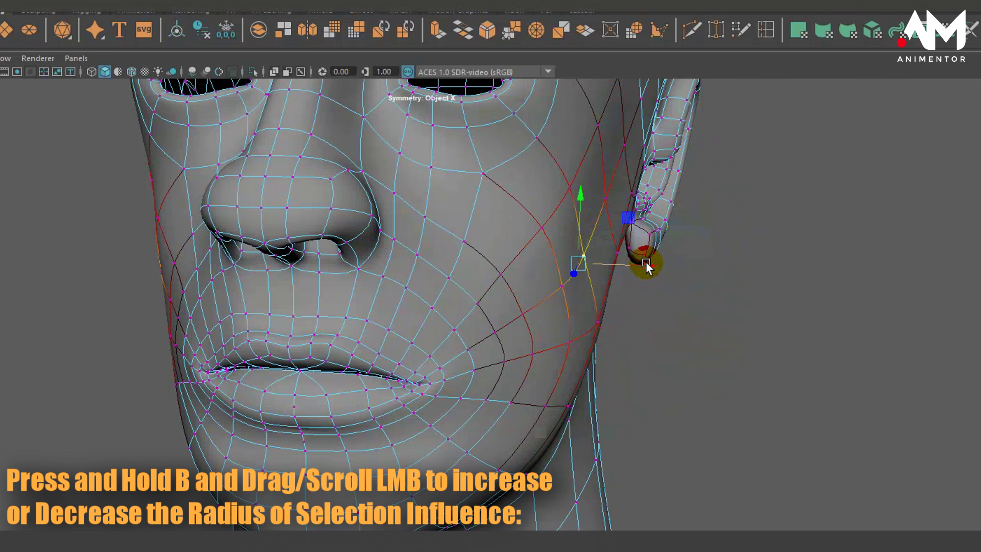
{"action": "mouse_move", "coordinate": [641, 260]}
{"action": "left_mouse_down"}
{"action": "mouse_move", "coordinate": [673, 263]}
{"action": "mouse_move", "coordinate": [622, 263]}
{"action": "mouse_move", "coordinate": [644, 264]}
{"action": "left_mouse_up"}
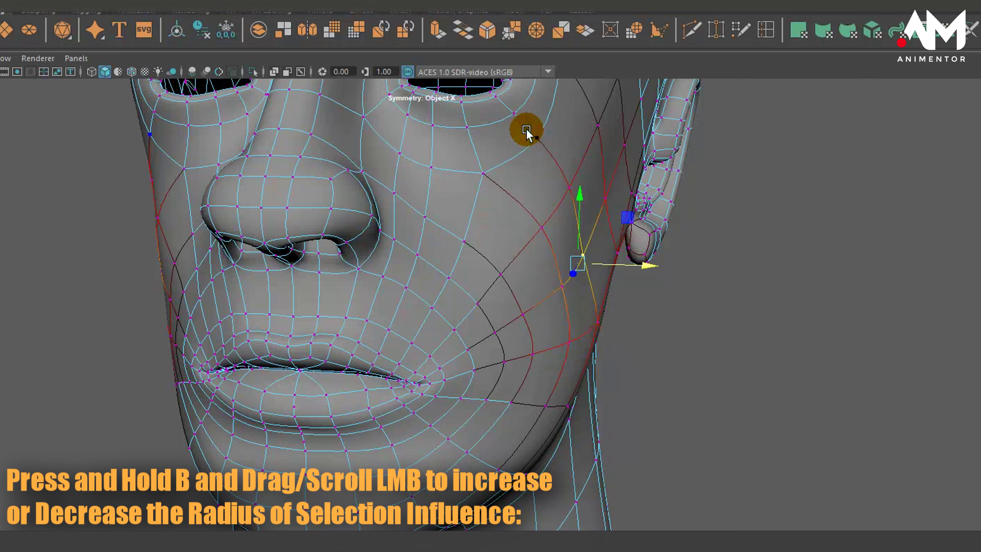
{"action": "mouse_move", "coordinate": [661, 264]}
{"action": "left_mouse_down"}
{"action": "mouse_move", "coordinate": [619, 267]}
{"action": "mouse_move", "coordinate": [644, 299]}
{"action": "mouse_move", "coordinate": [601, 345]}
{"action": "mouse_move", "coordinate": [574, 347]}
{"action": "mouse_move", "coordinate": [582, 414]}
{"action": "mouse_move", "coordinate": [540, 241]}
{"action": "left_mouse_up"}
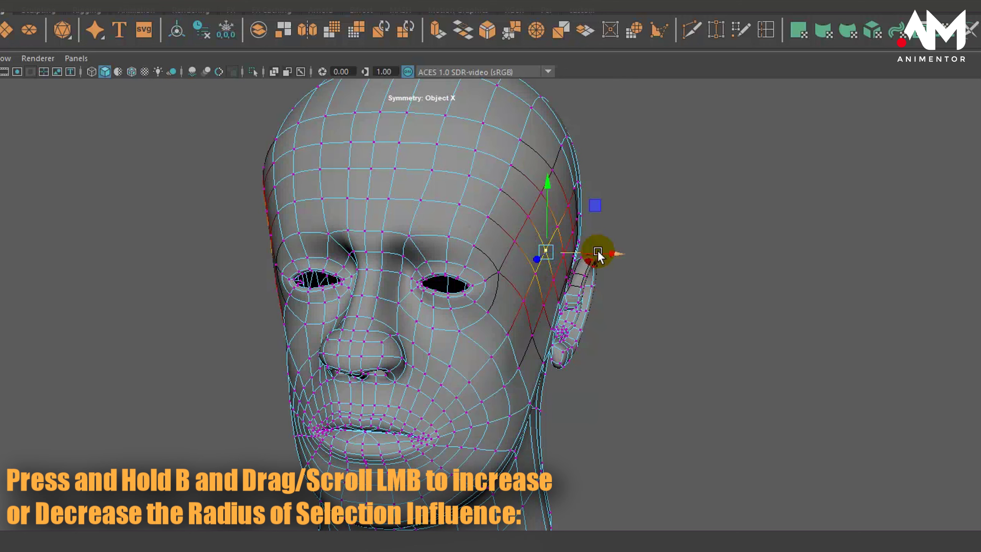
{"action": "mouse_move", "coordinate": [598, 249]}
{"action": "left_mouse_down"}
{"action": "mouse_move", "coordinate": [615, 250]}
{"action": "mouse_move", "coordinate": [579, 255]}
{"action": "mouse_move", "coordinate": [609, 256]}
{"action": "left_mouse_up"}
{"action": "mouse_move", "coordinate": [568, 316]}
{"action": "left_mouse_down", "text": "alt"}
{"action": "mouse_move", "coordinate": [645, 310]}
{"action": "mouse_move", "coordinate": [568, 285]}
{"action": "mouse_move", "coordinate": [622, 321]}
{"action": "left_mouse_up", "text": "alt"}
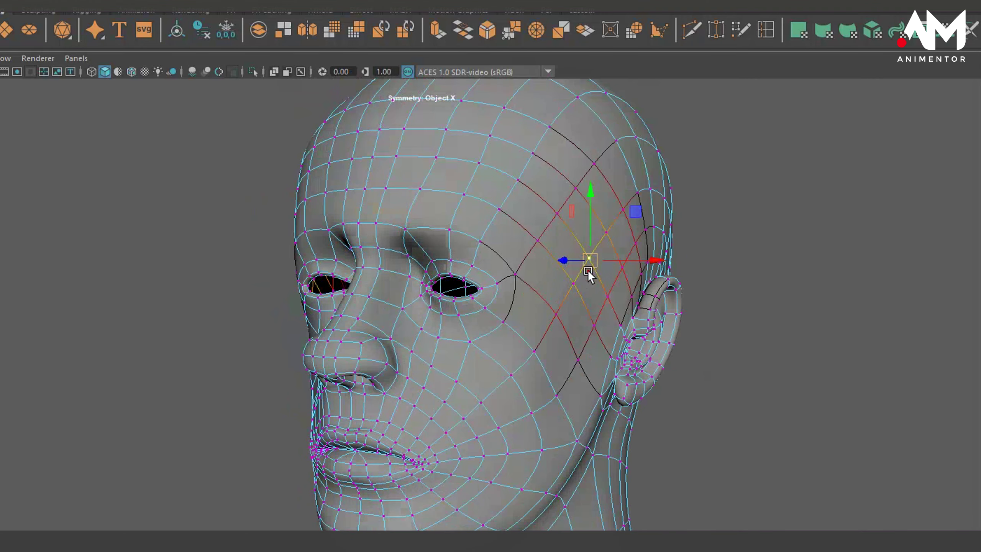
{"action": "left_click_drag", "start_coordinate": [587, 270], "coordinate": [527, 308]}
{"action": "mouse_move", "coordinate": [648, 257]}
{"action": "left_mouse_down"}
{"action": "mouse_move", "coordinate": [661, 256]}
{"action": "mouse_move", "coordinate": [624, 282]}
{"action": "left_mouse_up"}
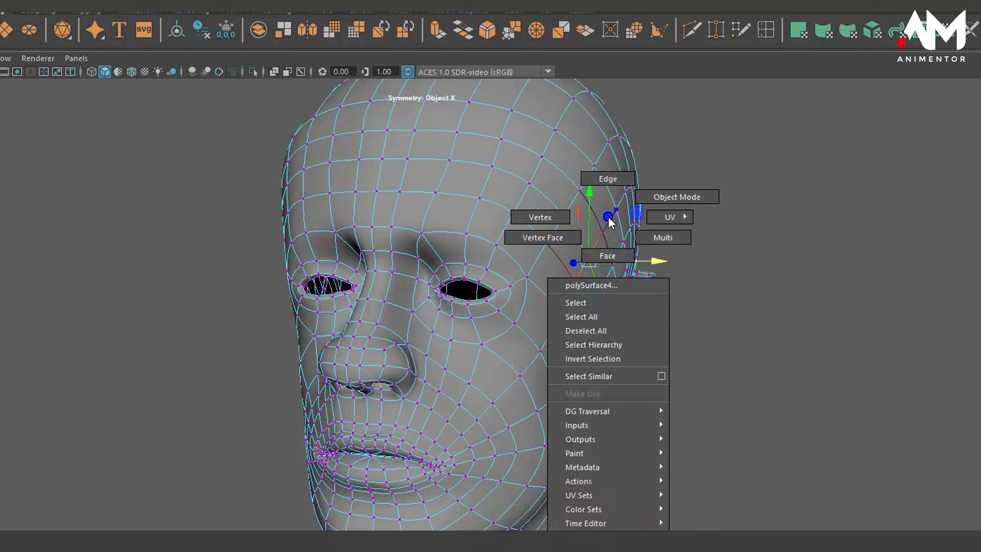
In edge mode, select an edge loop on the head and slide it along X.
{"action": "right_click_drag", "start_coordinate": [608, 216], "coordinate": [604, 178]}
{"action": "double_click", "coordinate": [610, 220]}
{"action": "mouse_move", "coordinate": [651, 218]}
{"action": "left_mouse_down"}
{"action": "mouse_move", "coordinate": [681, 226]}
{"action": "mouse_move", "coordinate": [633, 303]}
{"action": "mouse_move", "coordinate": [642, 305]}
{"action": "mouse_move", "coordinate": [612, 307]}
{"action": "left_mouse_up"}
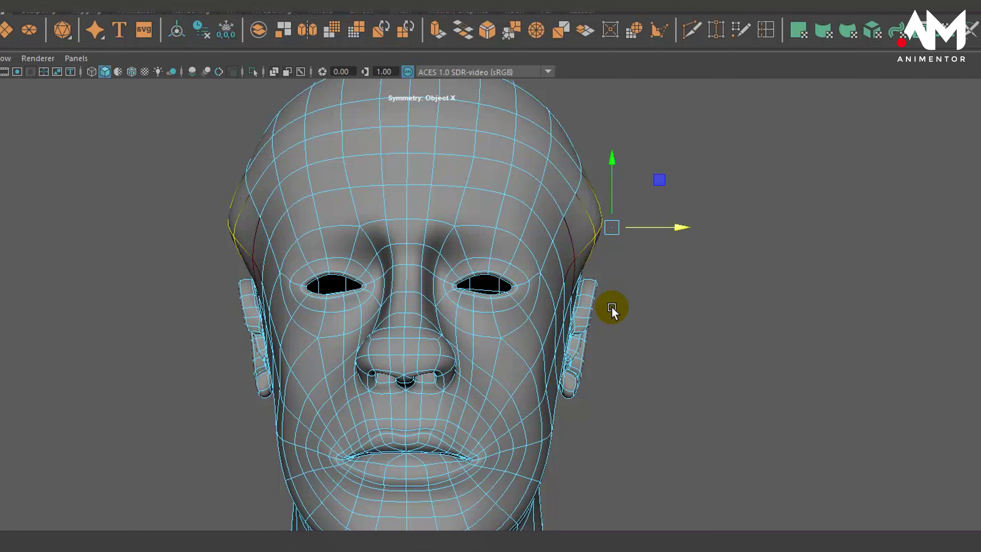
{"action": "mouse_move", "coordinate": [476, 249]}
{"action": "left_mouse_down", "text": "alt"}
{"action": "mouse_move", "coordinate": [600, 376]}
{"action": "mouse_move", "coordinate": [591, 361]}
{"action": "mouse_move", "coordinate": [606, 341]}
{"action": "mouse_move", "coordinate": [599, 362]}
{"action": "mouse_move", "coordinate": [572, 342]}
{"action": "mouse_move", "coordinate": [603, 337]}
{"action": "mouse_move", "coordinate": [646, 353]}
{"action": "mouse_move", "coordinate": [592, 360]}
{"action": "mouse_move", "coordinate": [648, 364]}
{"action": "mouse_move", "coordinate": [616, 343]}
{"action": "mouse_move", "coordinate": [628, 329]}
{"action": "mouse_move", "coordinate": [588, 339]}
{"action": "mouse_move", "coordinate": [605, 324]}
{"action": "mouse_move", "coordinate": [622, 330]}
{"action": "mouse_move", "coordinate": [575, 302]}
{"action": "mouse_move", "coordinate": [544, 301]}
{"action": "mouse_move", "coordinate": [641, 302]}
{"action": "left_mouse_up", "text": "alt"}
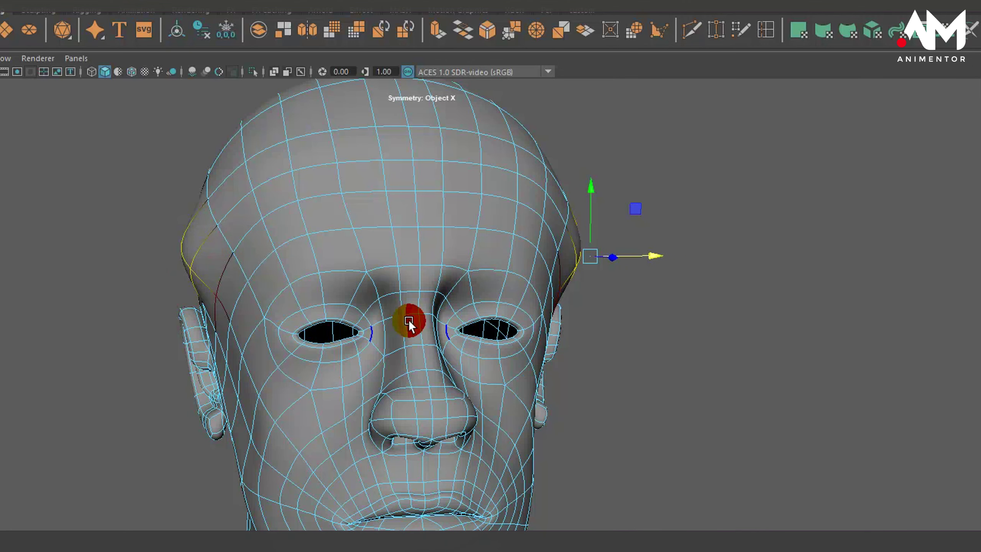
{"action": "mouse_move", "coordinate": [408, 319]}
{"action": "left_mouse_down", "text": "alt"}
{"action": "mouse_move", "coordinate": [348, 317]}
{"action": "mouse_move", "coordinate": [478, 331]}
{"action": "mouse_move", "coordinate": [493, 362]}
{"action": "mouse_move", "coordinate": [481, 376]}
{"action": "mouse_move", "coordinate": [423, 287]}
{"action": "mouse_move", "coordinate": [434, 313]}
{"action": "left_mouse_up", "text": "alt"}
Select a forehead edge loop and mirrored temple faces, pushing the temples outward along X.
{"action": "double_click", "coordinate": [431, 272]}
{"action": "right_click_drag", "start_coordinate": [445, 313], "coordinate": [587, 336], "text": "alt"}
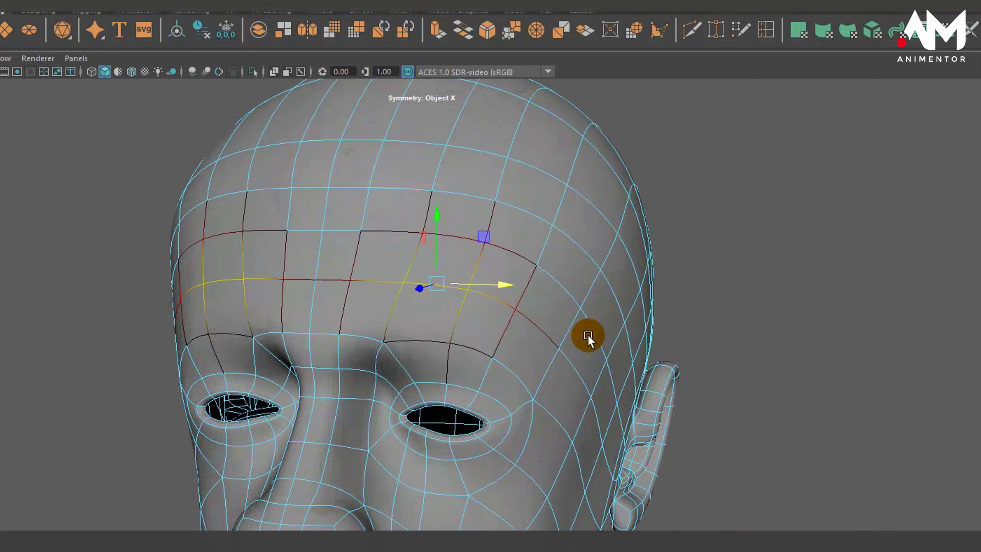
{"action": "mouse_move", "coordinate": [587, 336]}
{"action": "left_mouse_down", "text": "alt"}
{"action": "mouse_move", "coordinate": [542, 324]}
{"action": "mouse_move", "coordinate": [562, 320]}
{"action": "mouse_move", "coordinate": [564, 336]}
{"action": "left_mouse_up", "text": "alt"}
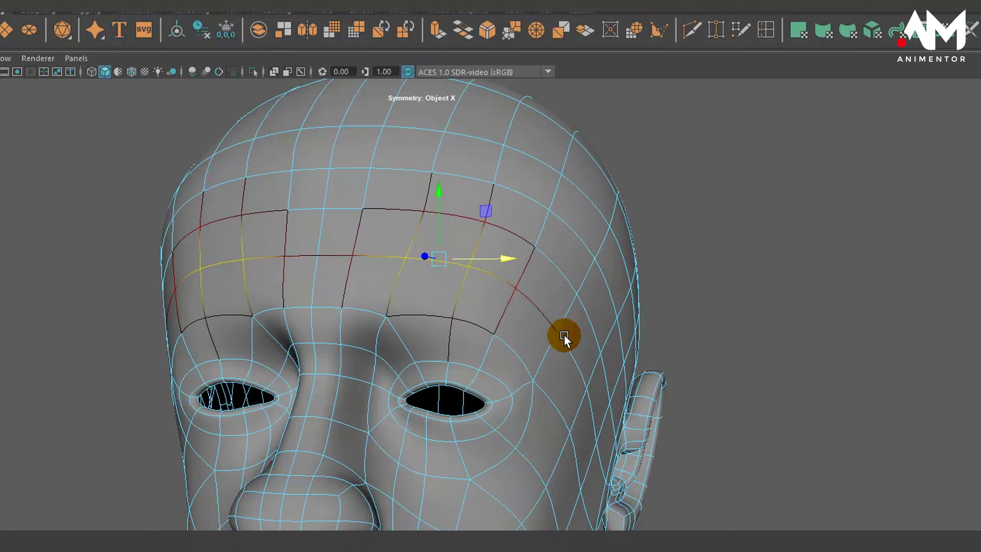
{"action": "mouse_move", "coordinate": [564, 336]}
{"action": "right_mouse_down", "text": "alt"}
{"action": "mouse_move", "coordinate": [494, 333]}
{"action": "mouse_move", "coordinate": [396, 357]}
{"action": "right_mouse_up", "text": "alt"}
{"action": "left_click_drag", "start_coordinate": [396, 357], "coordinate": [455, 267], "text": "alt"}
{"action": "mouse_move", "coordinate": [455, 267]}
{"action": "right_mouse_down", "text": "alt"}
{"action": "mouse_move", "coordinate": [381, 297]}
{"action": "mouse_move", "coordinate": [487, 285]}
{"action": "right_mouse_up", "text": "alt"}
{"action": "right_click", "coordinate": [539, 232]}
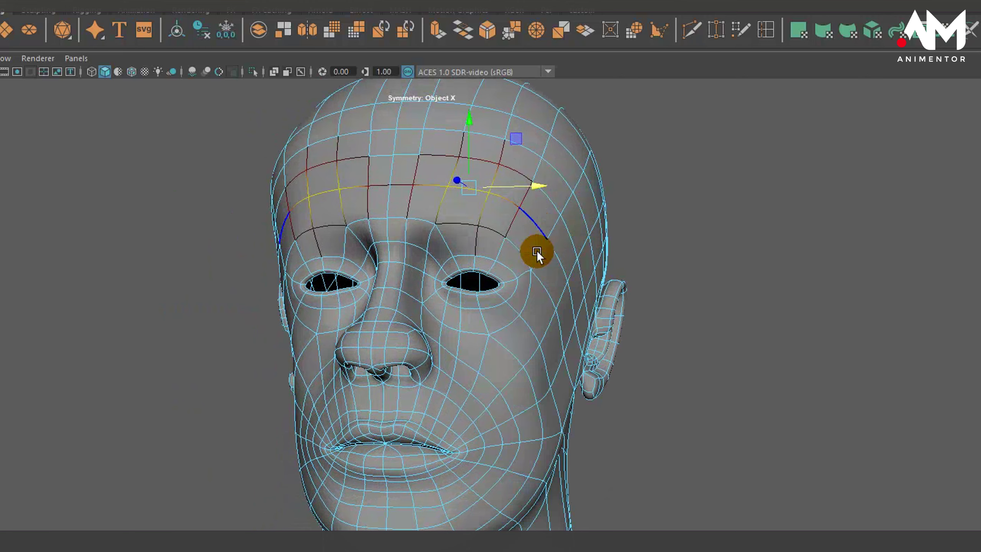
{"action": "left_click", "coordinate": [542, 207]}
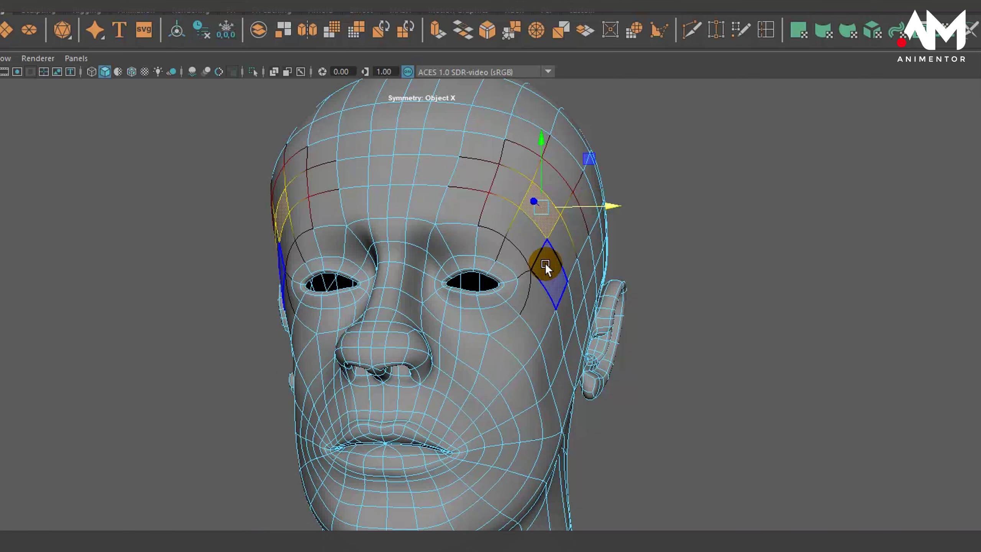
{"action": "left_click_drag", "start_coordinate": [545, 263], "coordinate": [573, 267], "text": "alt"}
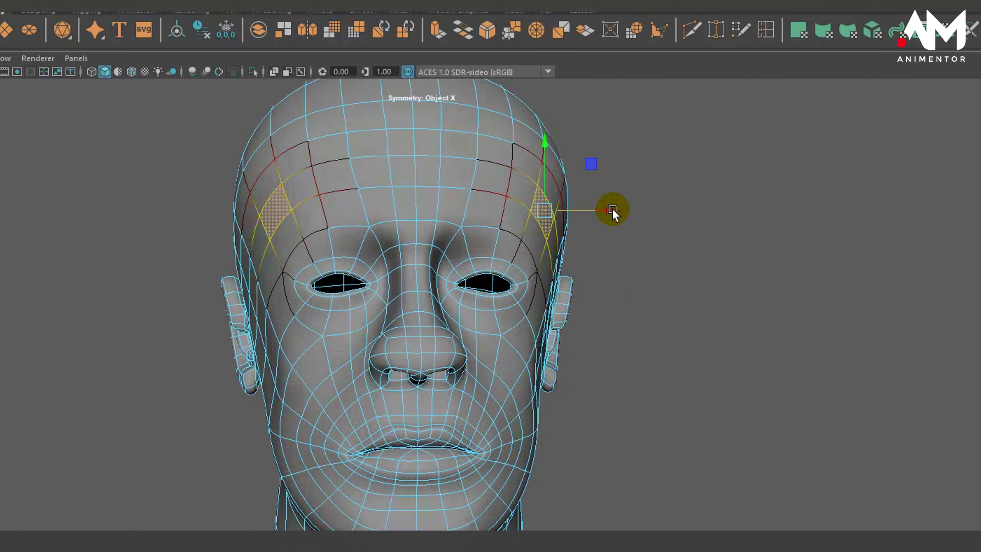
{"action": "left_click_drag", "start_coordinate": [611, 209], "coordinate": [626, 230]}
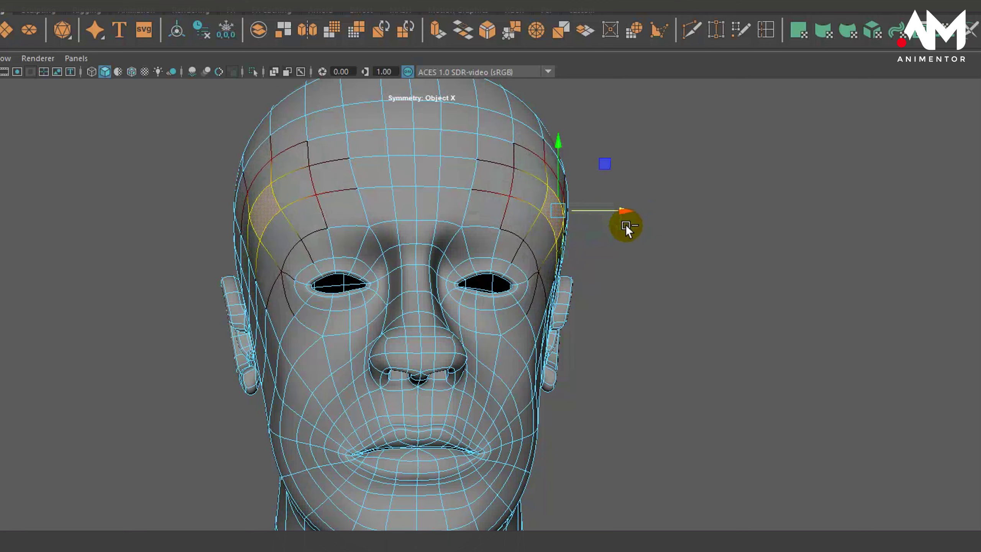
{"action": "left_click_drag", "start_coordinate": [607, 287], "coordinate": [608, 285], "text": "alt"}
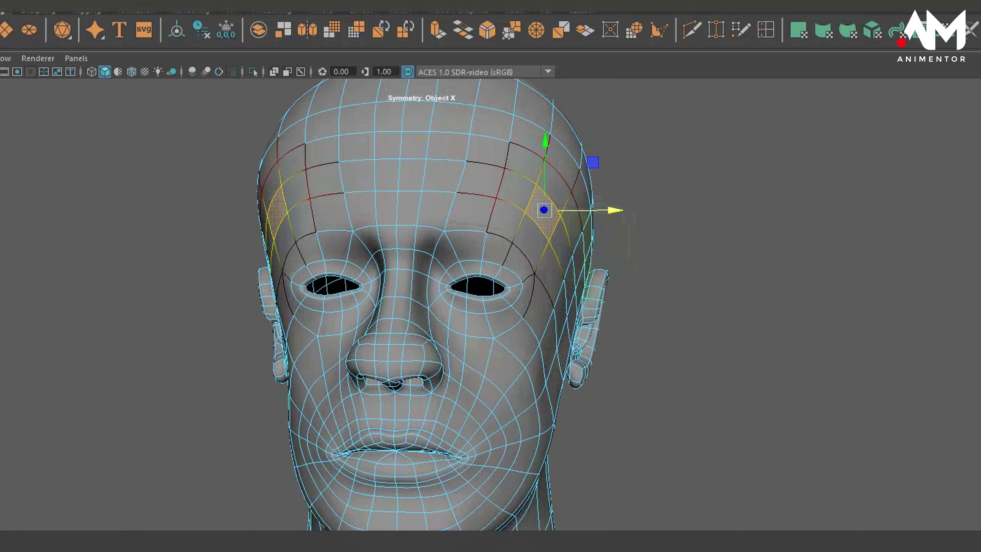
Select a temple face pair, then clear and reselect the whole head object.
{"action": "left_click", "coordinate": [772, 412]}
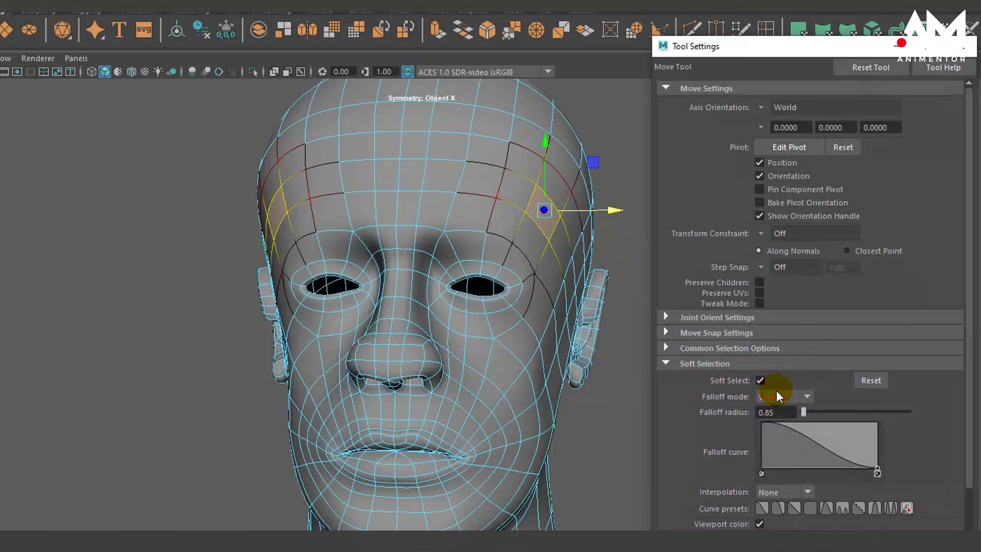
{"action": "left_click", "coordinate": [519, 213]}
{"action": "left_click", "coordinate": [529, 224]}
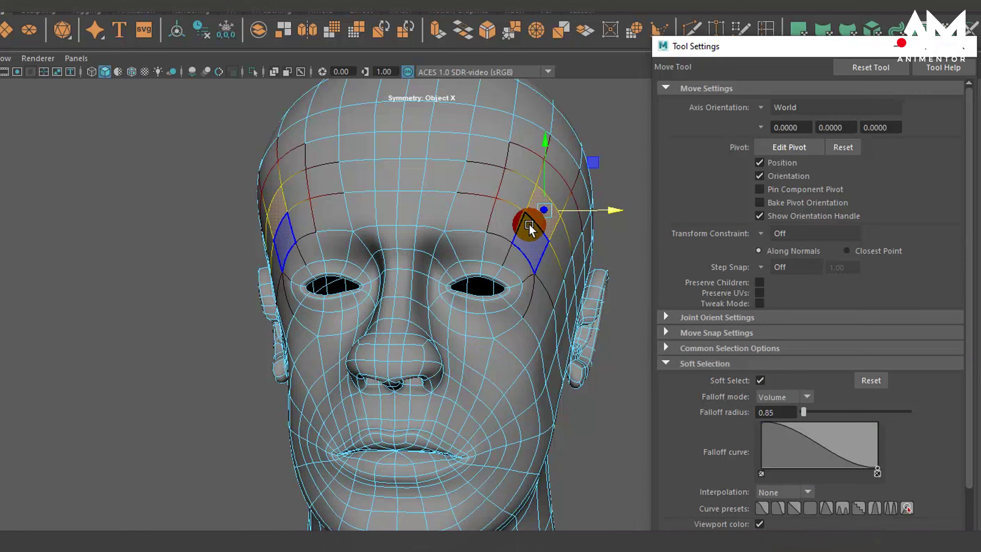
{"action": "left_click", "coordinate": [902, 46]}
{"action": "mouse_move", "coordinate": [594, 276]}
{"action": "left_mouse_down", "text": "alt"}
{"action": "mouse_move", "coordinate": [609, 275]}
{"action": "mouse_move", "coordinate": [586, 281]}
{"action": "mouse_move", "coordinate": [622, 289]}
{"action": "mouse_move", "coordinate": [449, 307]}
{"action": "mouse_move", "coordinate": [478, 332]}
{"action": "mouse_move", "coordinate": [473, 319]}
{"action": "mouse_move", "coordinate": [492, 309]}
{"action": "mouse_move", "coordinate": [481, 276]}
{"action": "mouse_move", "coordinate": [507, 300]}
{"action": "mouse_move", "coordinate": [450, 322]}
{"action": "left_mouse_up", "text": "alt"}
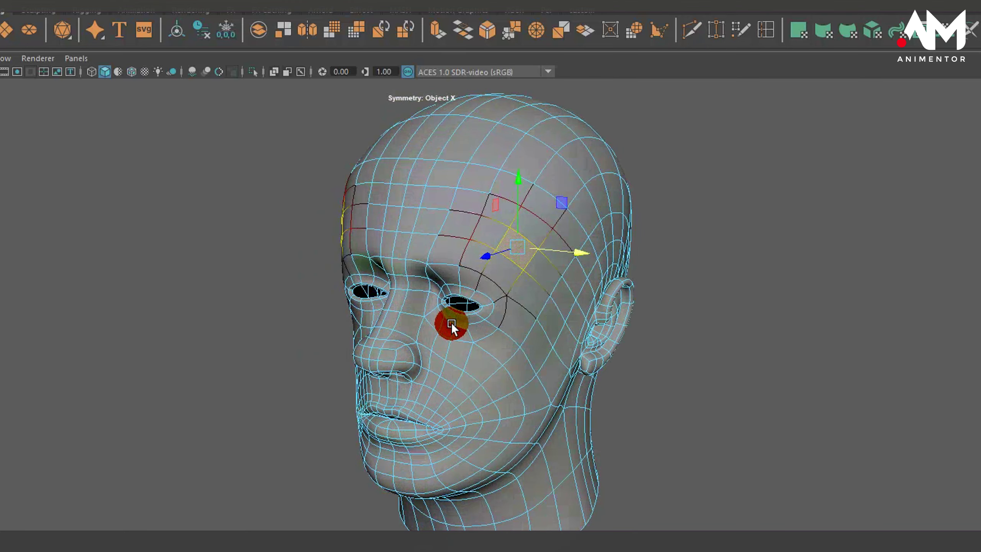
{"action": "left_click", "coordinate": [585, 304]}
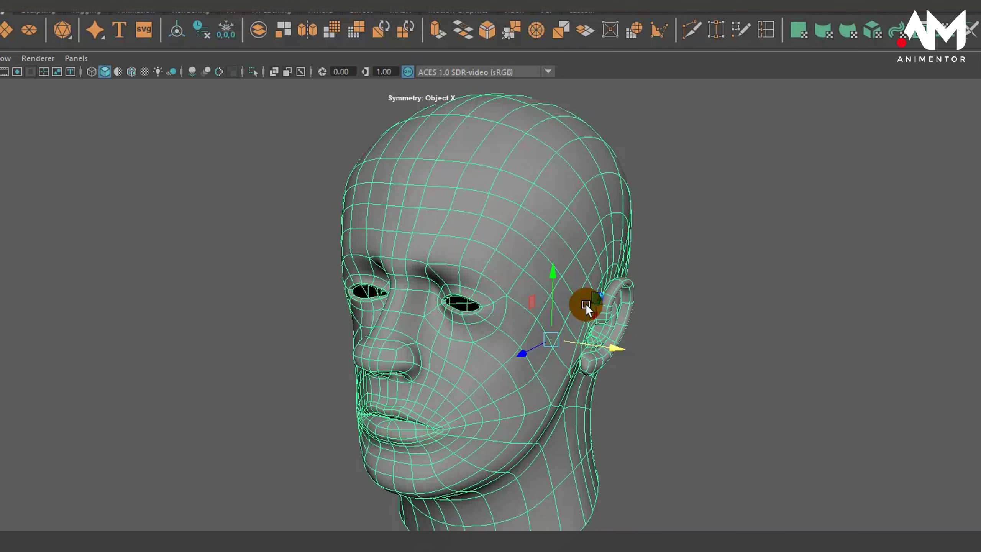
{"action": "left_click", "coordinate": [724, 247]}
{"action": "left_click_drag", "start_coordinate": [724, 248], "coordinate": [558, 339], "text": "alt"}
{"action": "left_click", "coordinate": [437, 162]}
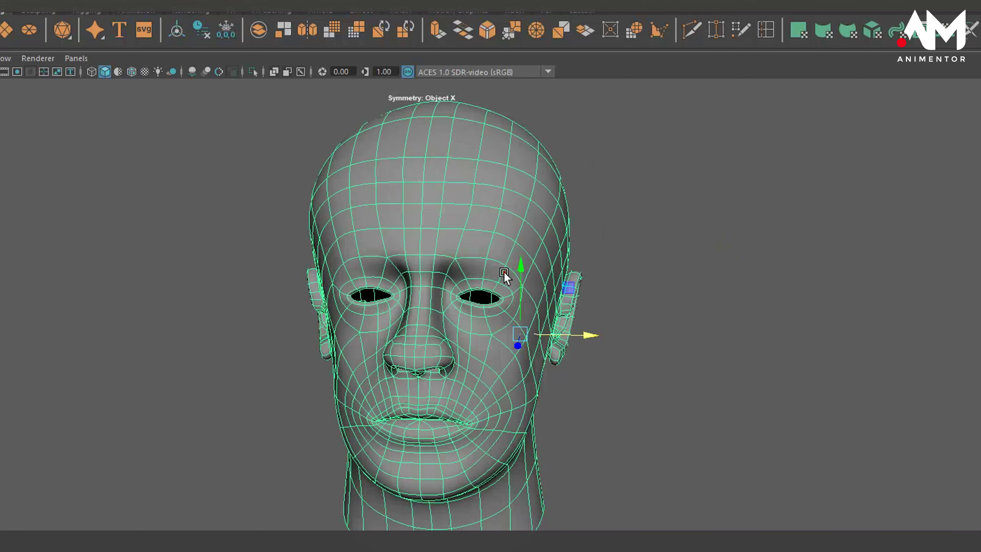
Reset the Move tool, uncheck Soft Select and set Symmetry to Off.
{"action": "key", "text": "ctrl+shift+t"}
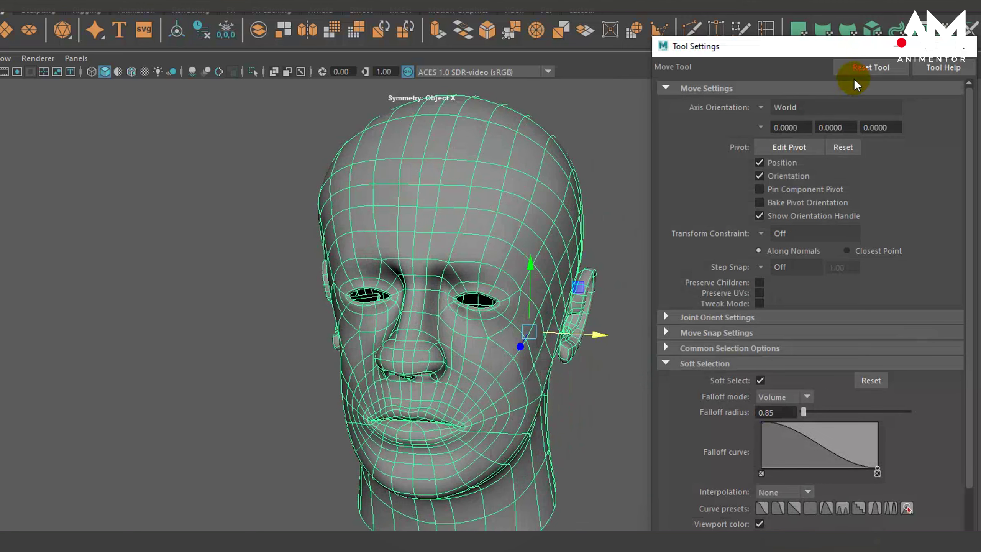
{"action": "left_click", "coordinate": [866, 66]}
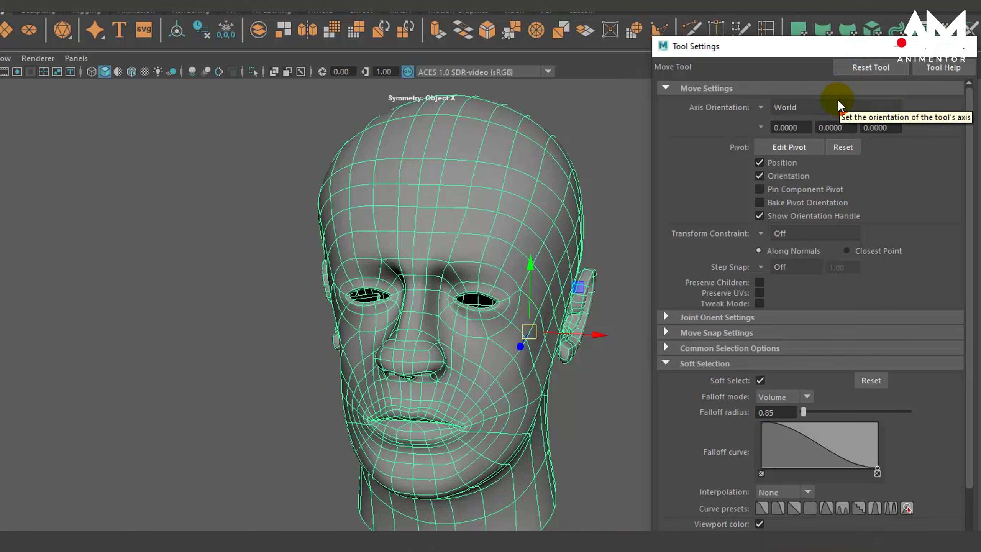
{"action": "left_click", "coordinate": [816, 63]}
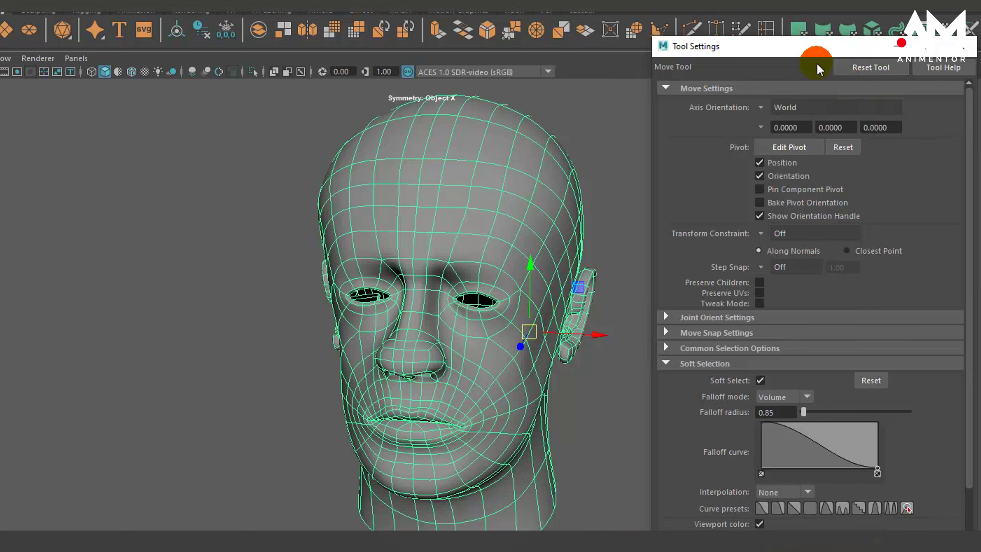
{"action": "scroll", "coordinate": [802, 386], "scroll_direction": "down", "scroll_amount": 3}
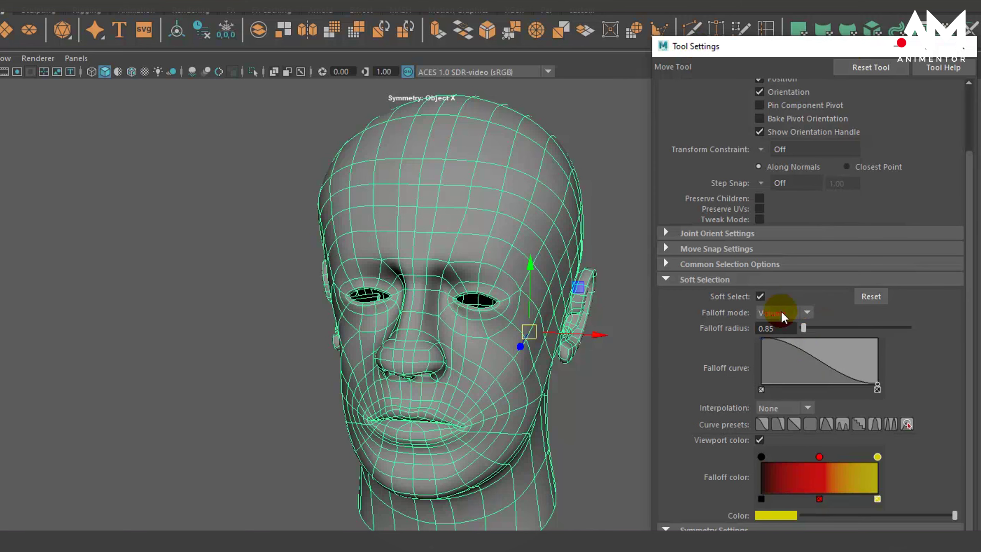
{"action": "left_click", "coordinate": [759, 294]}
{"action": "scroll", "coordinate": [851, 394], "scroll_direction": "down", "scroll_amount": 2}
{"action": "scroll", "coordinate": [852, 395], "scroll_direction": "down", "scroll_amount": 1}
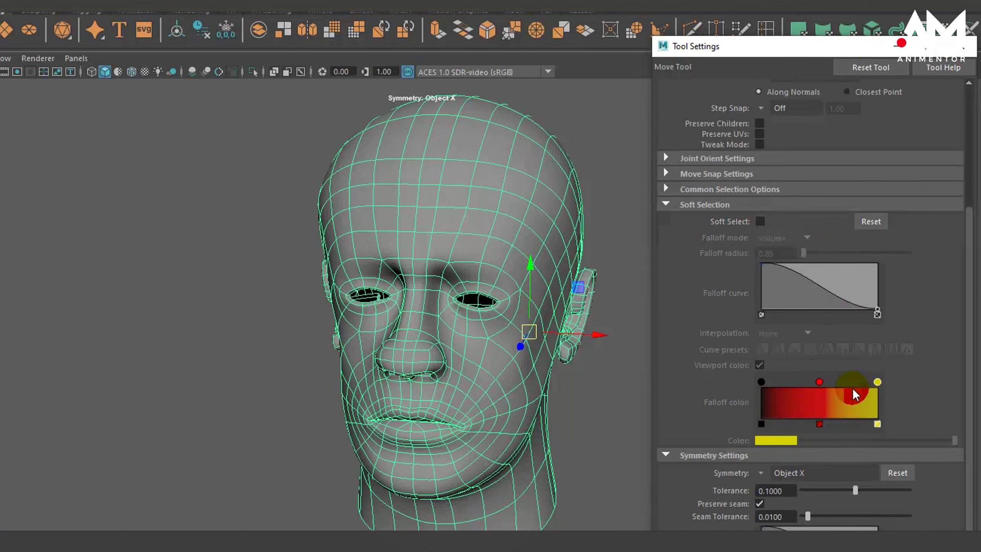
{"action": "left_click", "coordinate": [759, 472]}
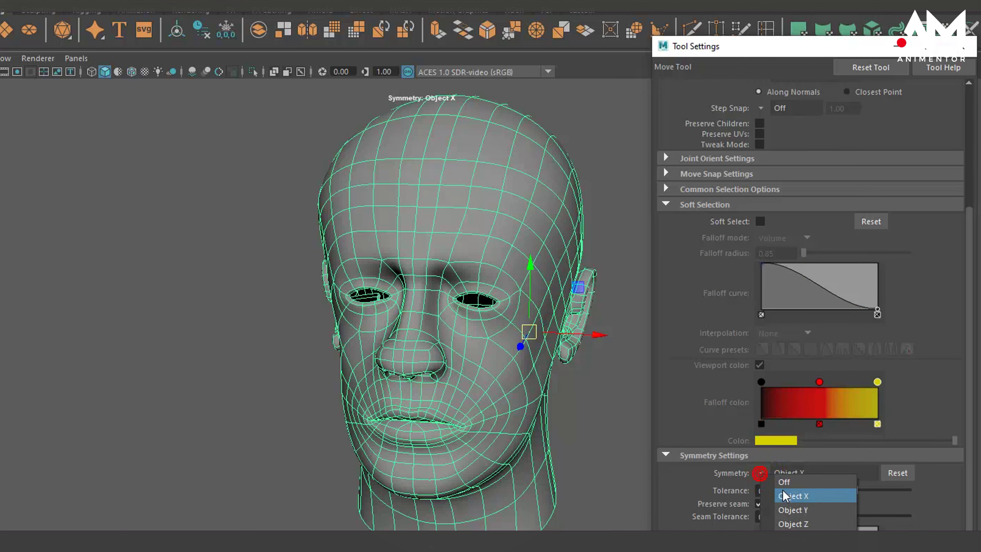
{"action": "left_click", "coordinate": [784, 484]}
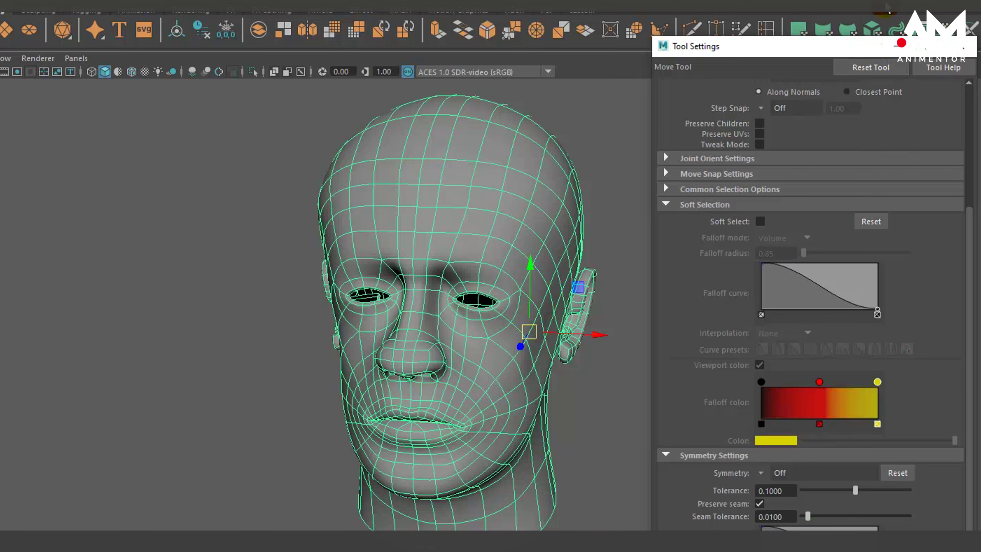
{"action": "left_click", "coordinate": [939, 49]}
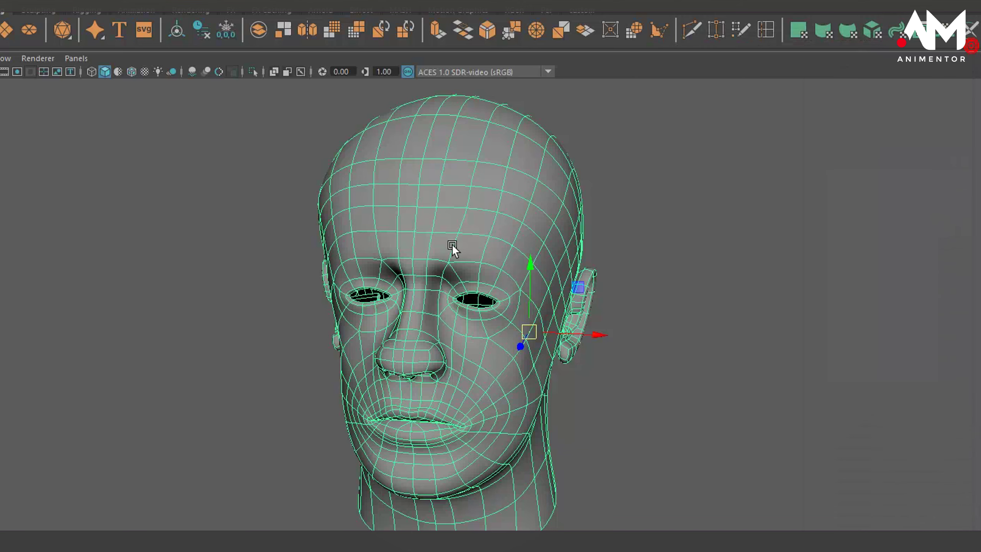
Slide a single forehead vertex along X without mirroring.
{"action": "right_click_drag", "start_coordinate": [526, 216], "coordinate": [469, 214]}
{"action": "left_click", "coordinate": [522, 218]}
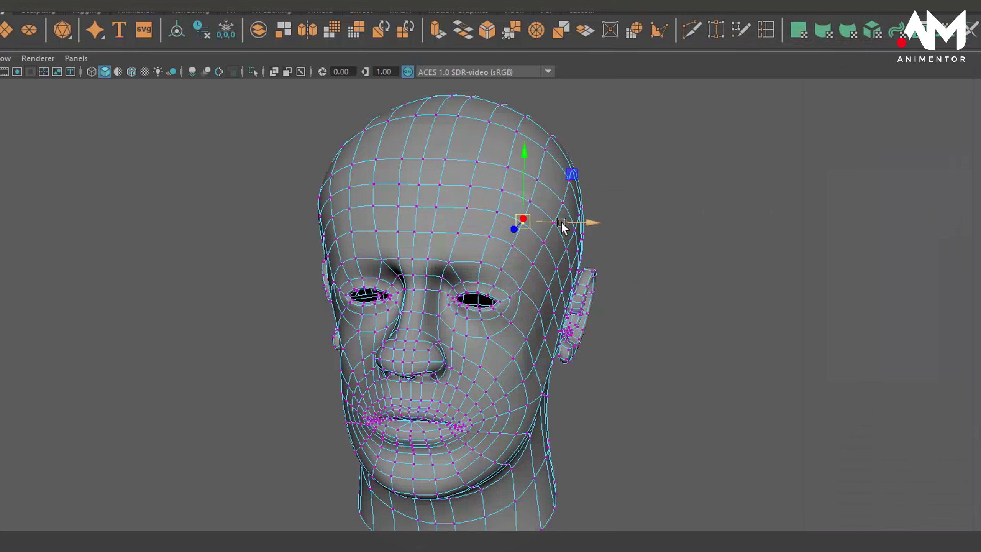
{"action": "mouse_move", "coordinate": [591, 222]}
{"action": "left_mouse_down"}
{"action": "mouse_move", "coordinate": [559, 234]}
{"action": "mouse_move", "coordinate": [567, 217]}
{"action": "left_mouse_up"}
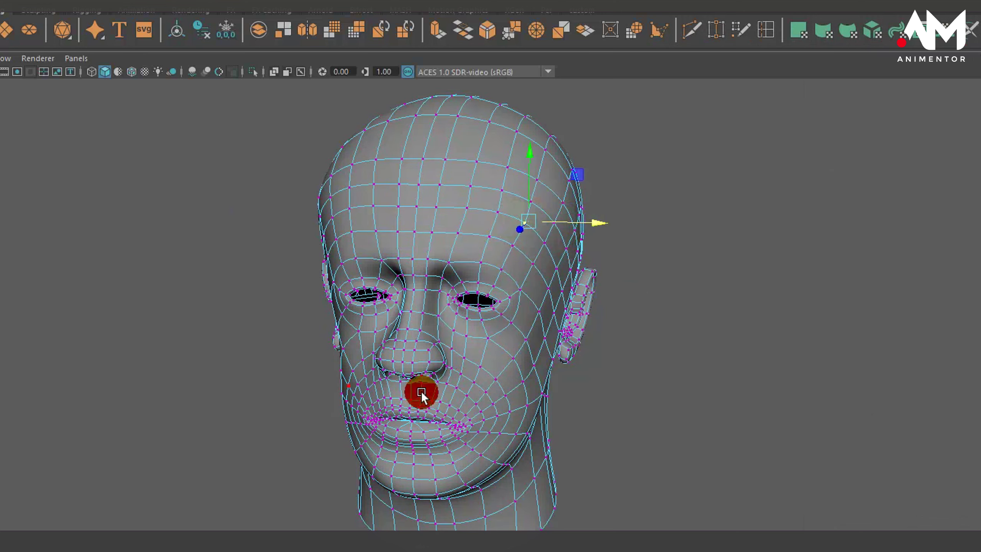
{"action": "scroll", "coordinate": [671, 400], "scroll_direction": "up", "scroll_amount": 5}
{"action": "scroll", "coordinate": [665, 401], "scroll_direction": "down", "scroll_amount": 5}
{"action": "left_click_drag", "start_coordinate": [665, 401], "coordinate": [447, 417], "text": "alt"}
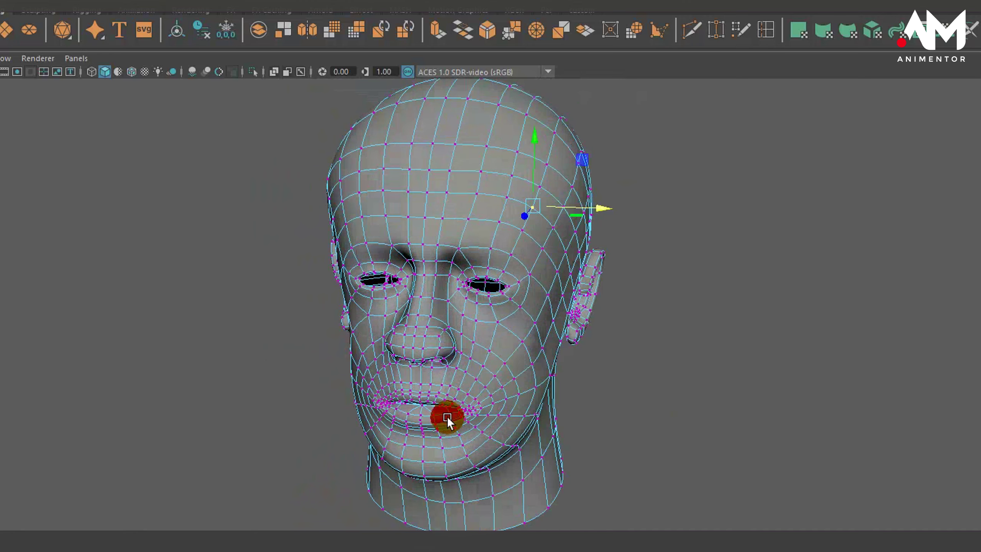
Return to object mode with F8 and select the whole head object.
{"action": "key", "text": "F8"}
{"action": "left_click", "coordinate": [703, 303]}
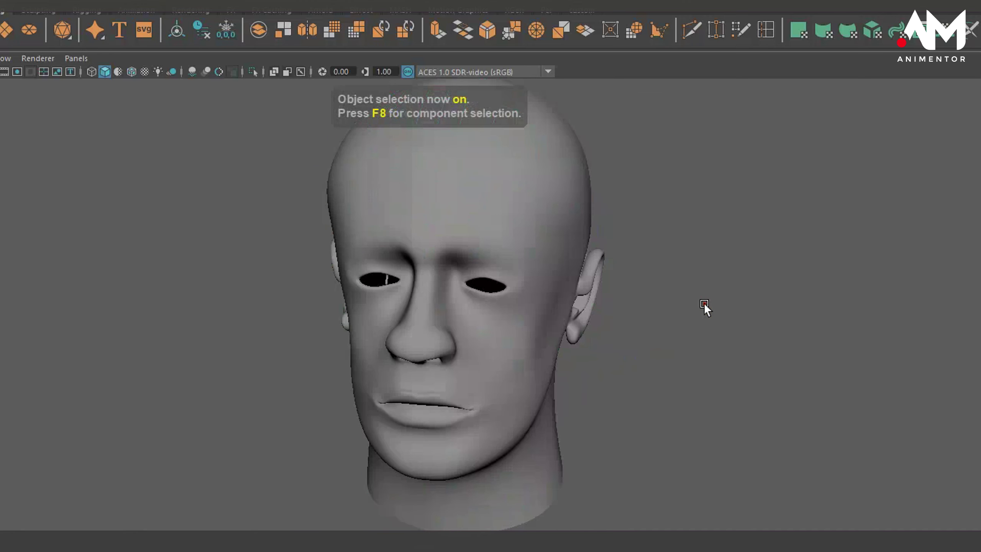
{"action": "left_click_drag", "start_coordinate": [584, 380], "coordinate": [521, 372], "text": "alt"}
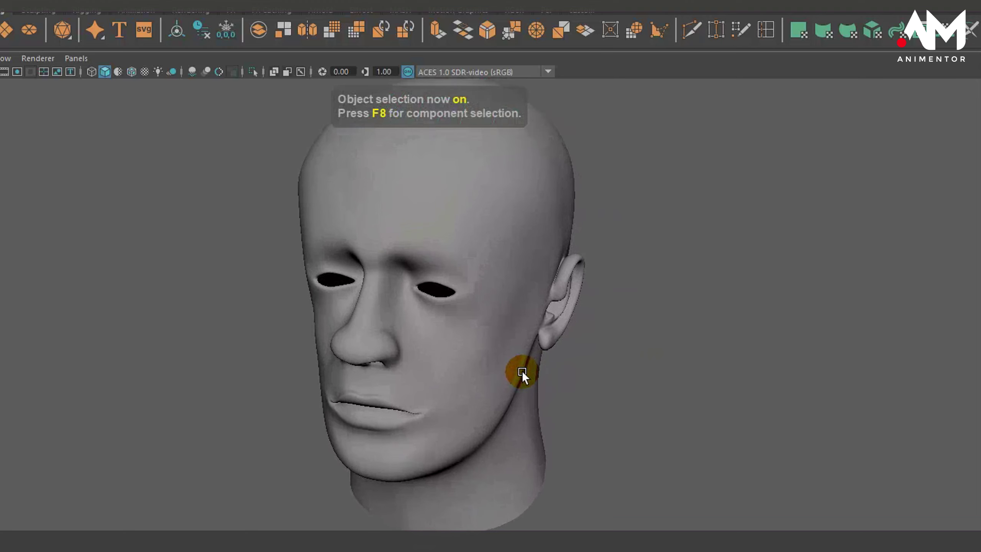
{"action": "left_click", "coordinate": [443, 171]}
{"action": "left_click", "coordinate": [581, 327]}
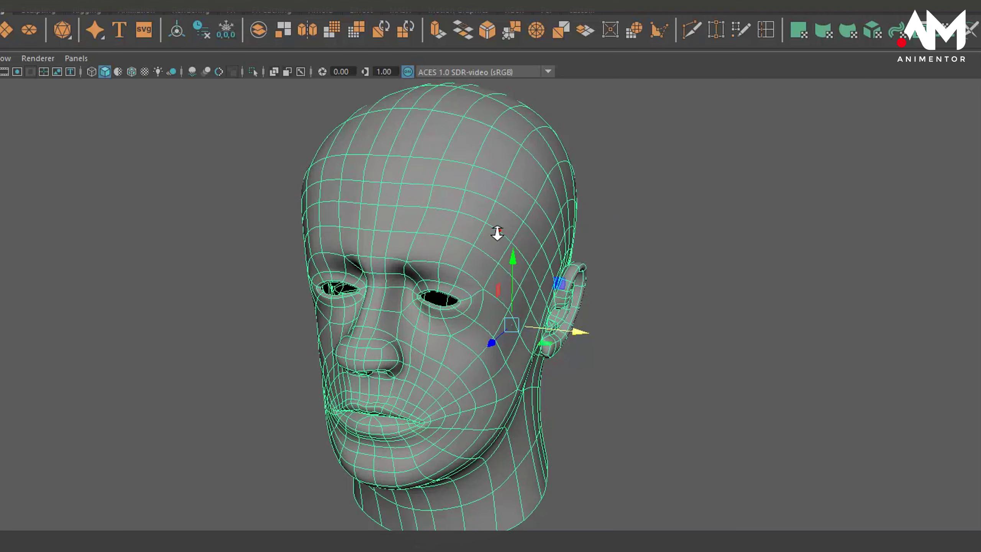
{"action": "left_click", "coordinate": [209, 5]}
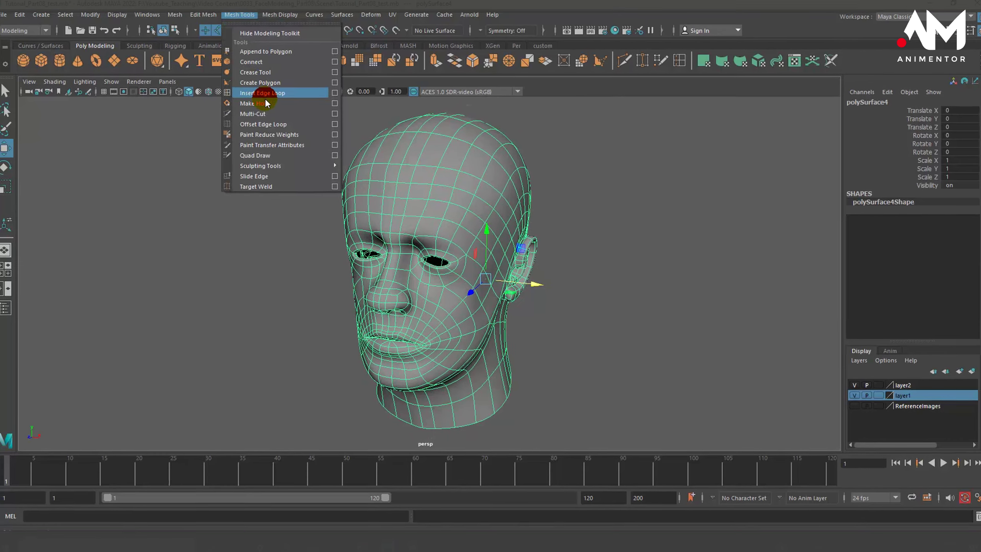
{"action": "mouse_move", "coordinate": [260, 165]}
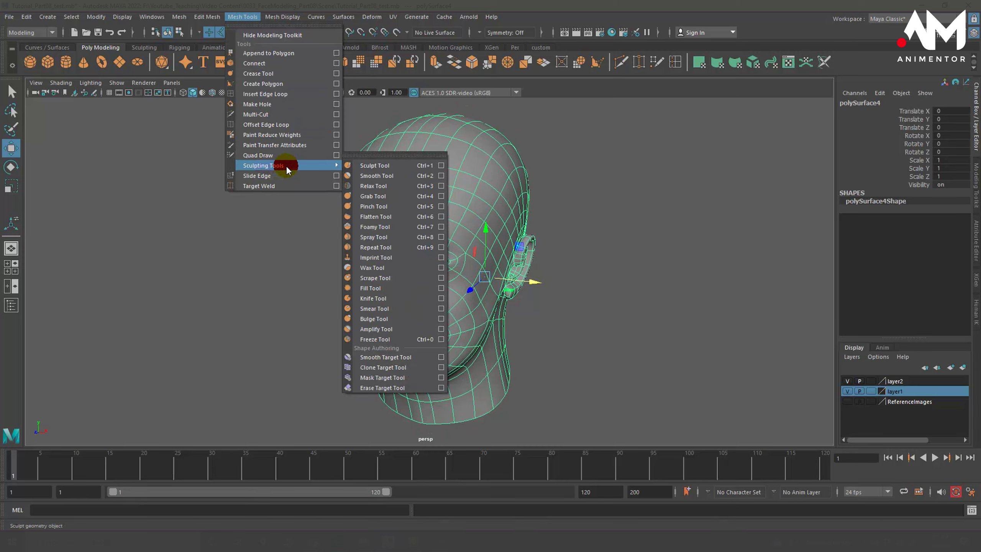
Tear off the Sculpting Tools menu into a floating window beside the head and pick Sculpt Tool.
{"action": "left_click", "coordinate": [355, 154]}
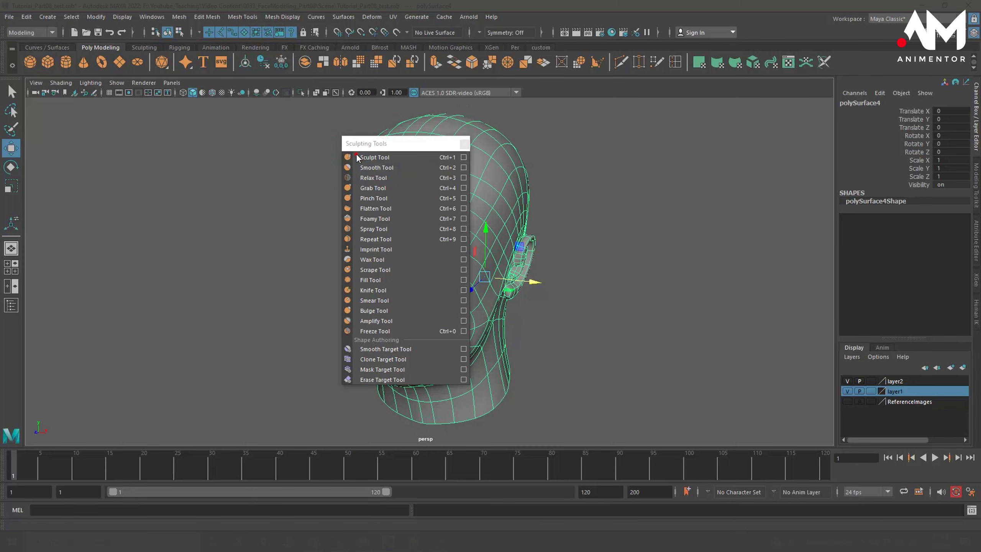
{"action": "left_click_drag", "start_coordinate": [376, 145], "coordinate": [221, 112]}
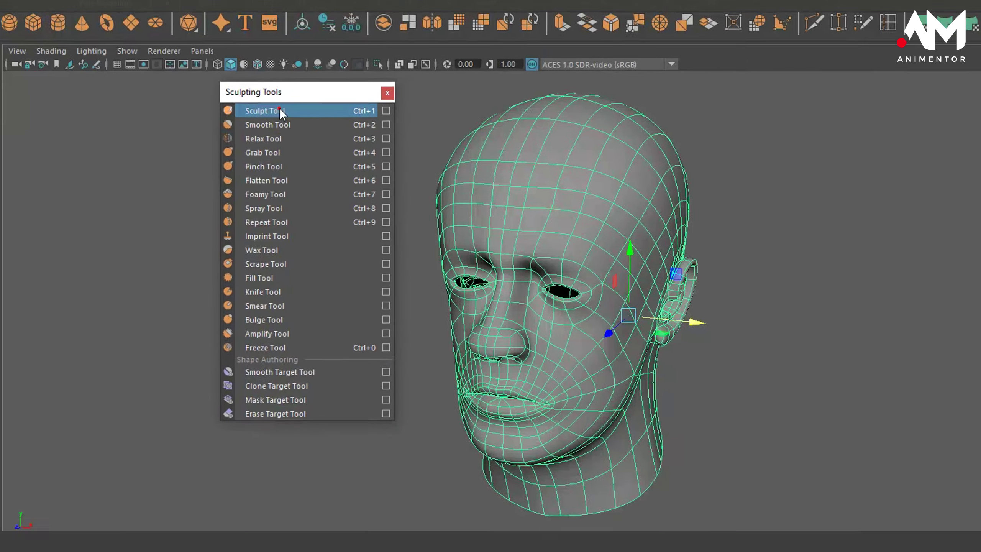
{"action": "left_click", "coordinate": [279, 110]}
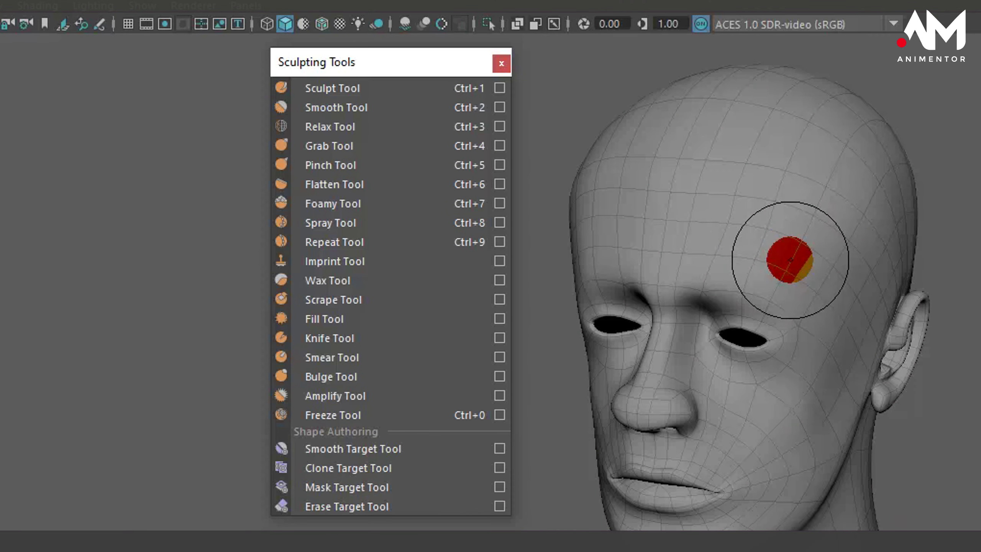
{"action": "left_click_drag", "start_coordinate": [367, 68], "coordinate": [347, 73]}
{"action": "left_click", "coordinate": [345, 95]}
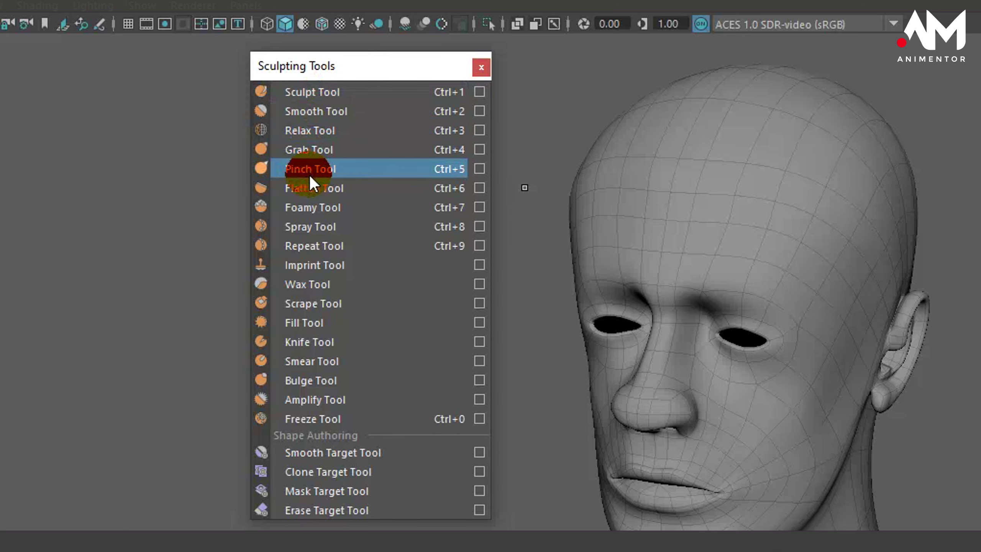
{"action": "left_click", "coordinate": [313, 349]}
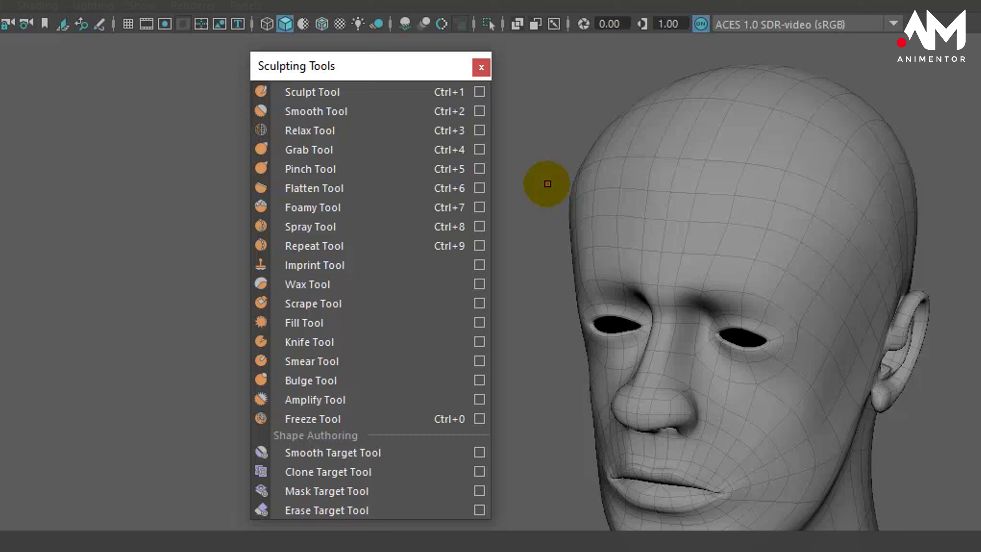
{"action": "left_click", "coordinate": [417, 90]}
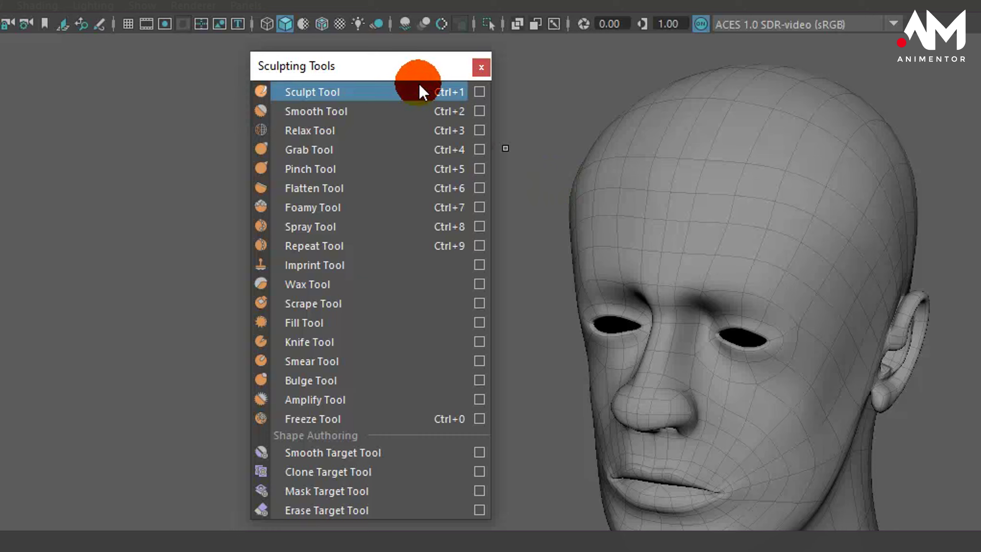
Open Sculpt Tool settings and test strokes on the forehead while editing brush size.
{"action": "left_click", "coordinate": [478, 91]}
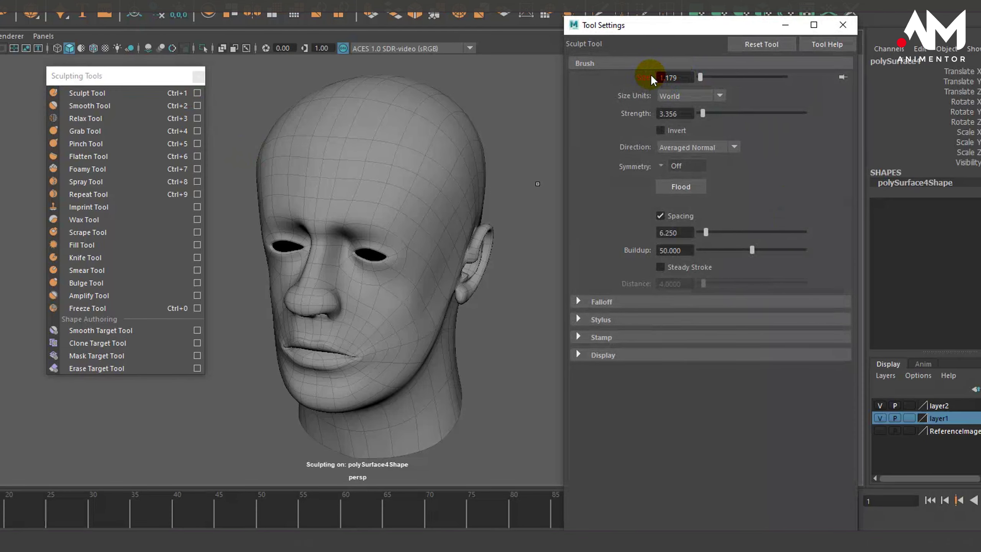
{"action": "left_click_drag", "start_coordinate": [651, 79], "coordinate": [688, 79]}
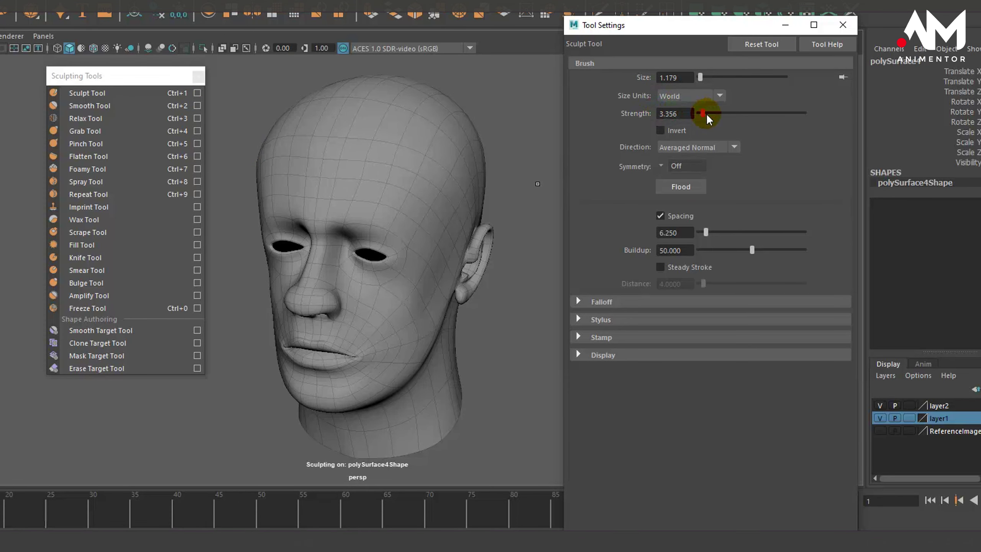
{"action": "left_click", "coordinate": [422, 144]}
{"action": "left_click", "coordinate": [380, 194]}
{"action": "mouse_move", "coordinate": [380, 194]}
{"action": "left_mouse_down"}
{"action": "mouse_move", "coordinate": [445, 162]}
{"action": "mouse_move", "coordinate": [444, 174]}
{"action": "left_mouse_up"}
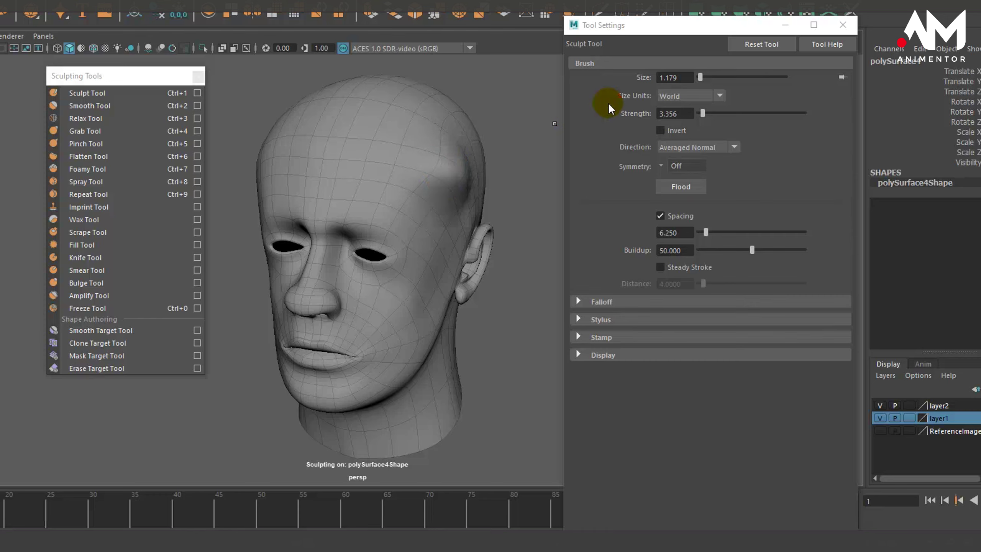
{"action": "double_click", "coordinate": [668, 78]}
{"action": "mouse_move", "coordinate": [420, 163]}
{"action": "left_mouse_down"}
{"action": "mouse_move", "coordinate": [400, 163]}
{"action": "mouse_move", "coordinate": [422, 160]}
{"action": "mouse_move", "coordinate": [415, 165]}
{"action": "mouse_move", "coordinate": [407, 146]}
{"action": "mouse_move", "coordinate": [415, 197]}
{"action": "left_mouse_up"}
Set strength 3.356, try a 12.687-size stroke, then settle brush size at 3.731.
{"action": "double_click", "coordinate": [665, 114]}
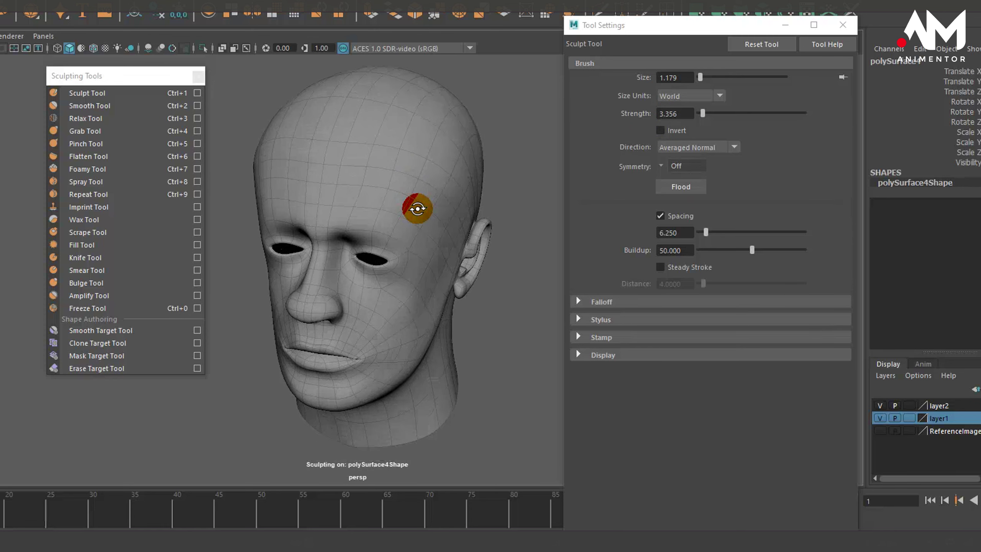
{"action": "double_click", "coordinate": [661, 112]}
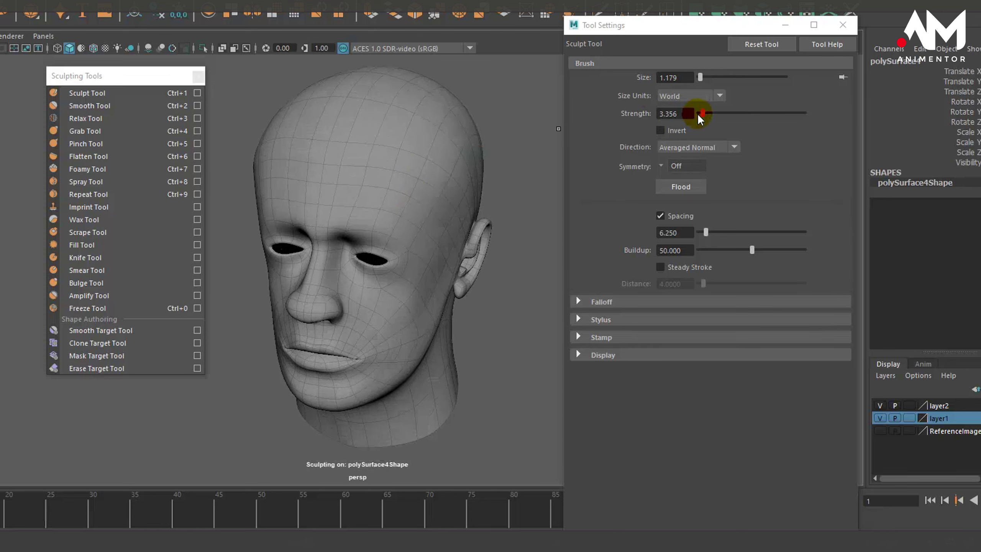
{"action": "left_click_drag", "start_coordinate": [700, 76], "coordinate": [714, 76]}
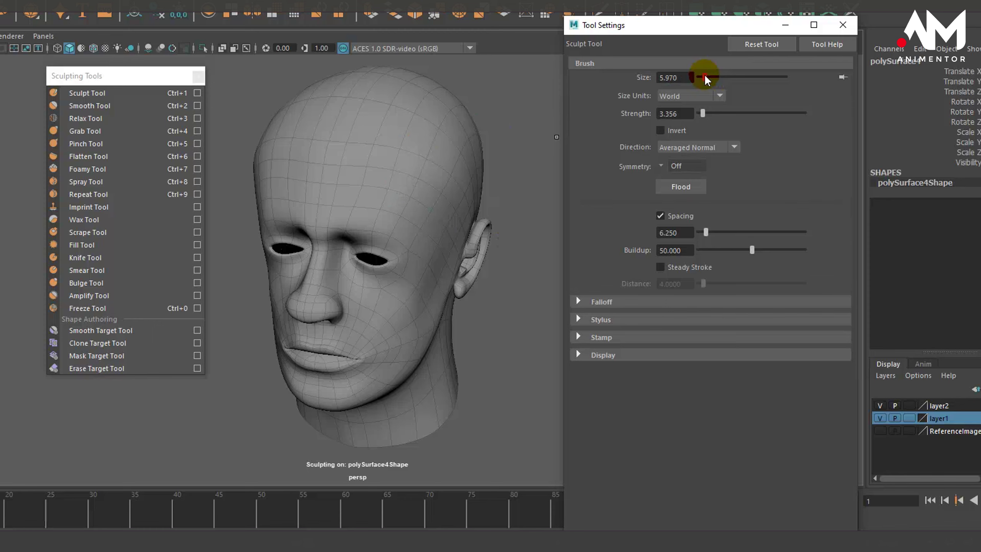
{"action": "left_click_drag", "start_coordinate": [425, 176], "coordinate": [347, 250]}
{"action": "left_click_drag", "start_coordinate": [372, 223], "coordinate": [381, 217]}
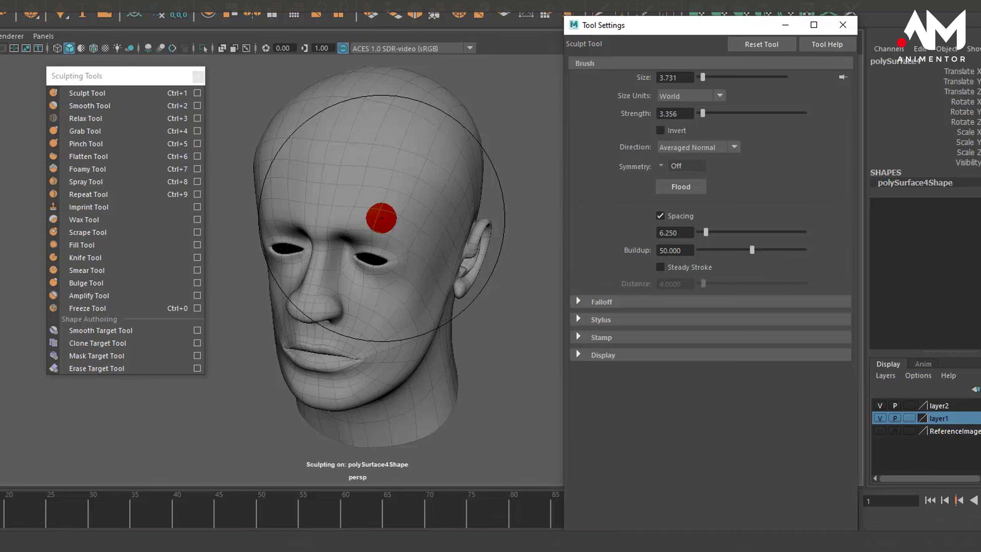
Shrink the sculpt brush radius and sculpt strokes across the forehead.
{"action": "key", "text": "b"}
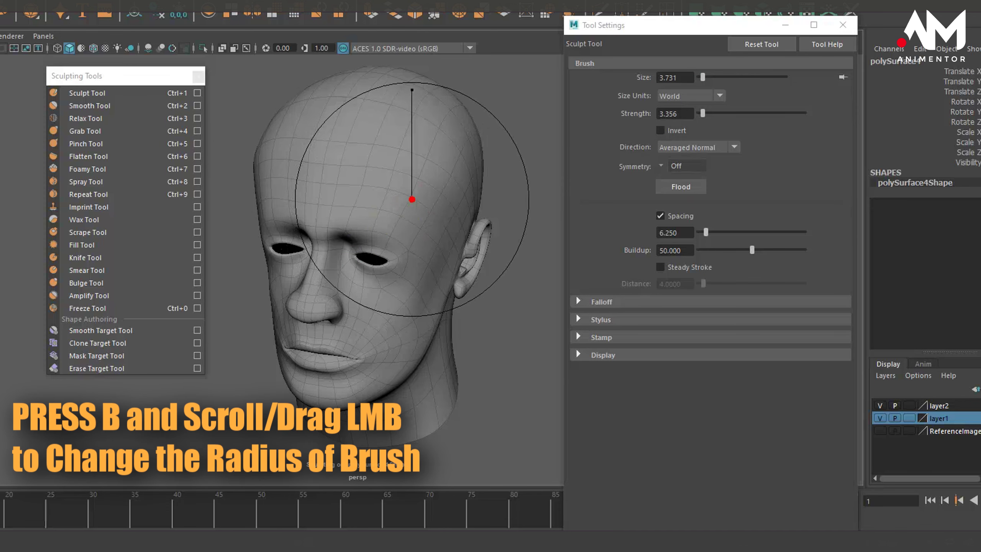
{"action": "mouse_move", "coordinate": [404, 204]}
{"action": "left_mouse_down"}
{"action": "mouse_move", "coordinate": [412, 198]}
{"action": "mouse_move", "coordinate": [328, 262]}
{"action": "mouse_move", "coordinate": [326, 269]}
{"action": "mouse_move", "coordinate": [389, 241]}
{"action": "mouse_move", "coordinate": [318, 286]}
{"action": "mouse_move", "coordinate": [361, 301]}
{"action": "mouse_move", "coordinate": [357, 273]}
{"action": "mouse_move", "coordinate": [322, 291]}
{"action": "mouse_move", "coordinate": [337, 295]}
{"action": "left_mouse_up"}
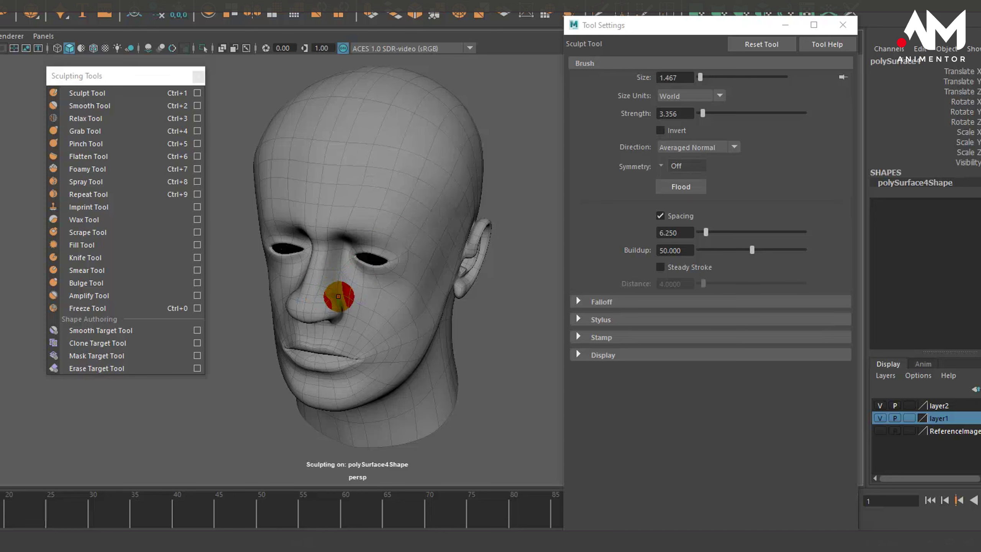
{"action": "left_click_drag", "start_coordinate": [328, 201], "coordinate": [394, 200]}
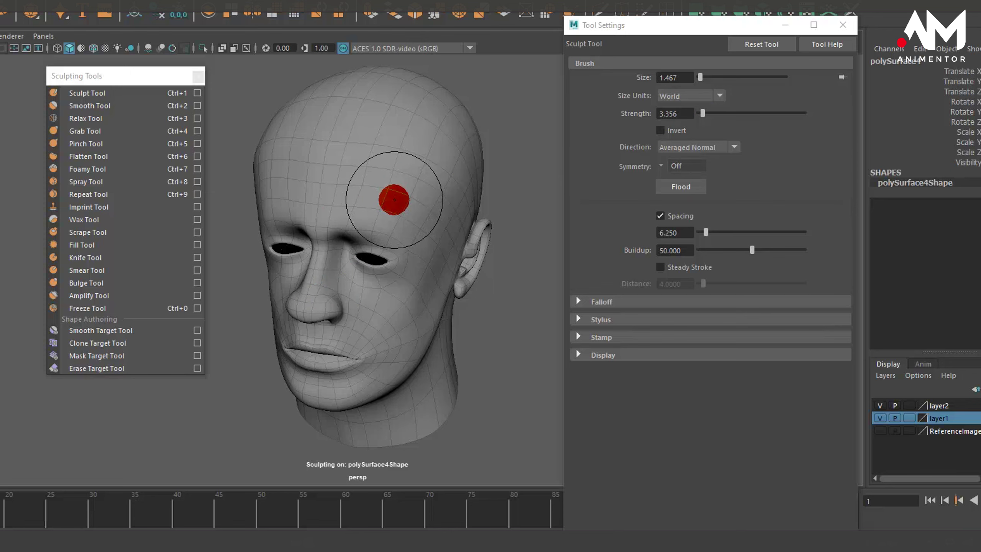
{"action": "left_click_drag", "start_coordinate": [308, 200], "coordinate": [392, 193]}
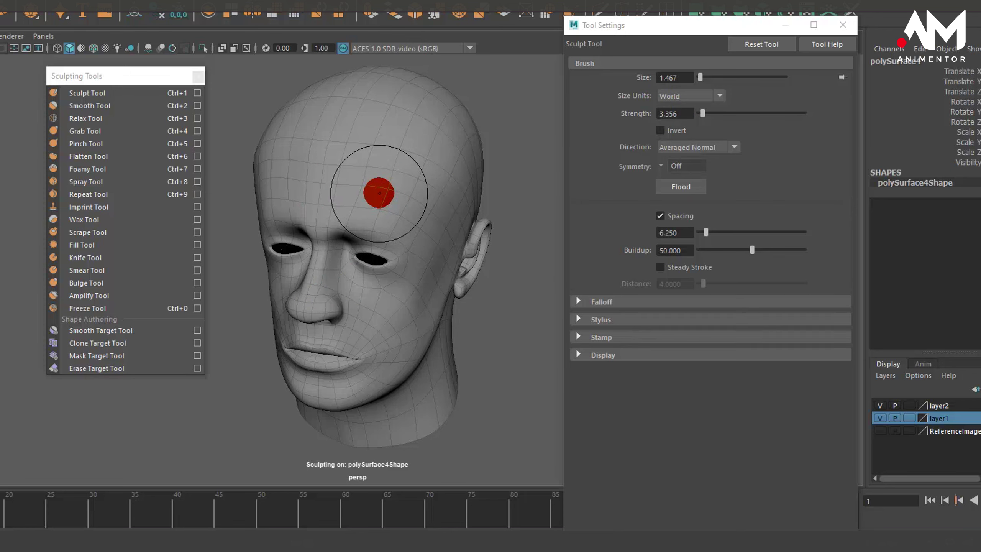
{"action": "key", "text": "m"}
{"action": "left_click_drag", "start_coordinate": [391, 193], "coordinate": [412, 183]}
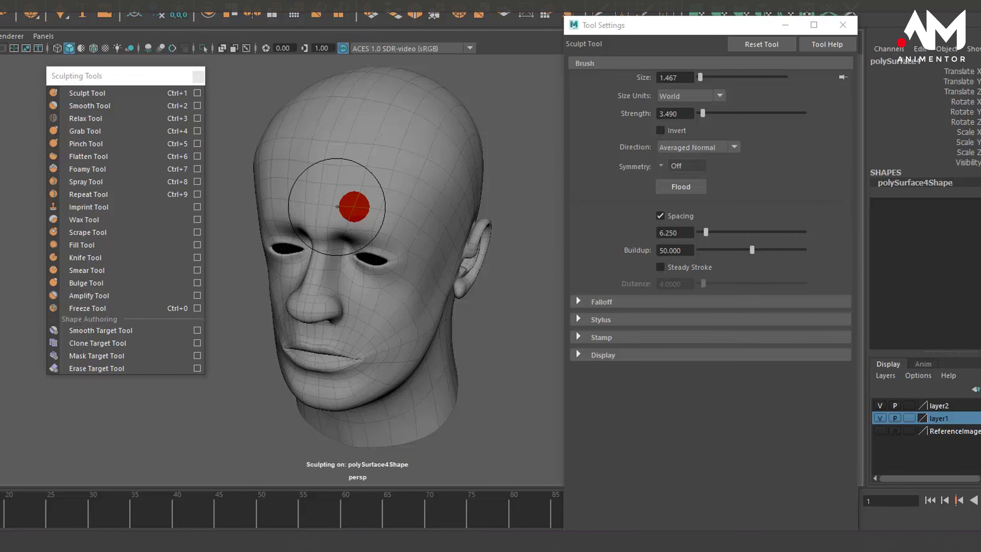
Tune the brush strength, undo a brow dent, and settle strength at 0.525.
{"action": "key", "text": "m"}
{"action": "left_click_drag", "start_coordinate": [377, 208], "coordinate": [337, 260]}
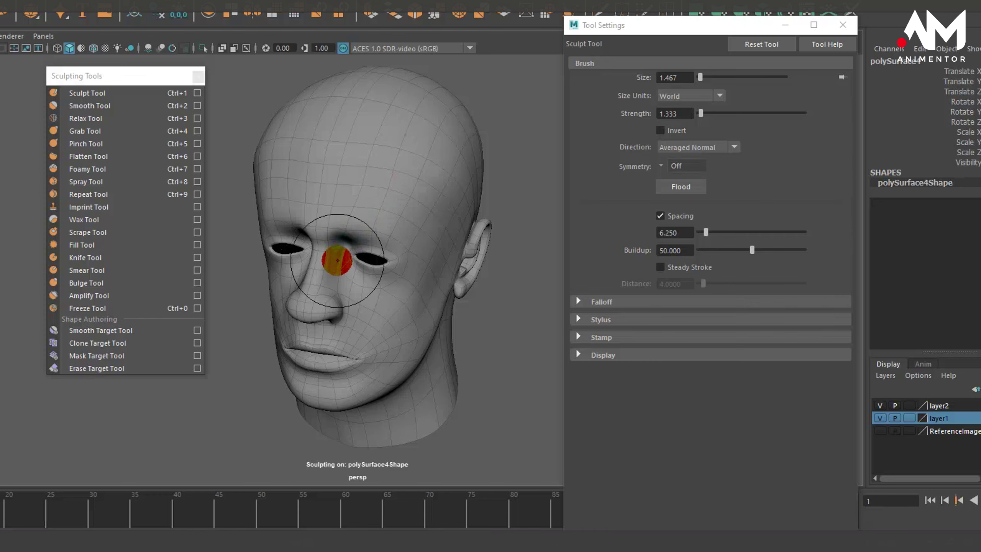
{"action": "key", "text": "m"}
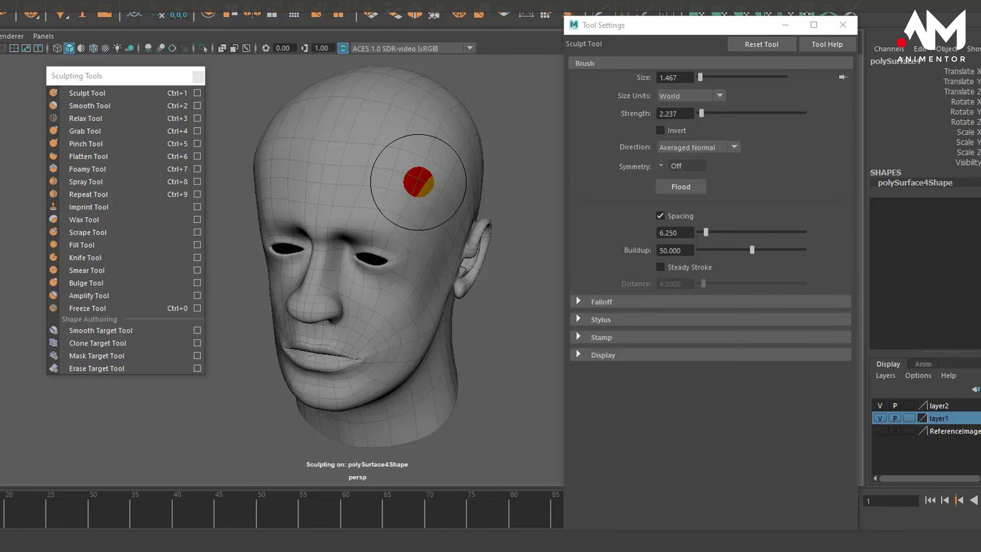
{"action": "key", "text": "m"}
{"action": "mouse_move", "coordinate": [395, 186]}
{"action": "left_mouse_down"}
{"action": "mouse_move", "coordinate": [383, 190]}
{"action": "mouse_move", "coordinate": [407, 193]}
{"action": "left_mouse_up"}
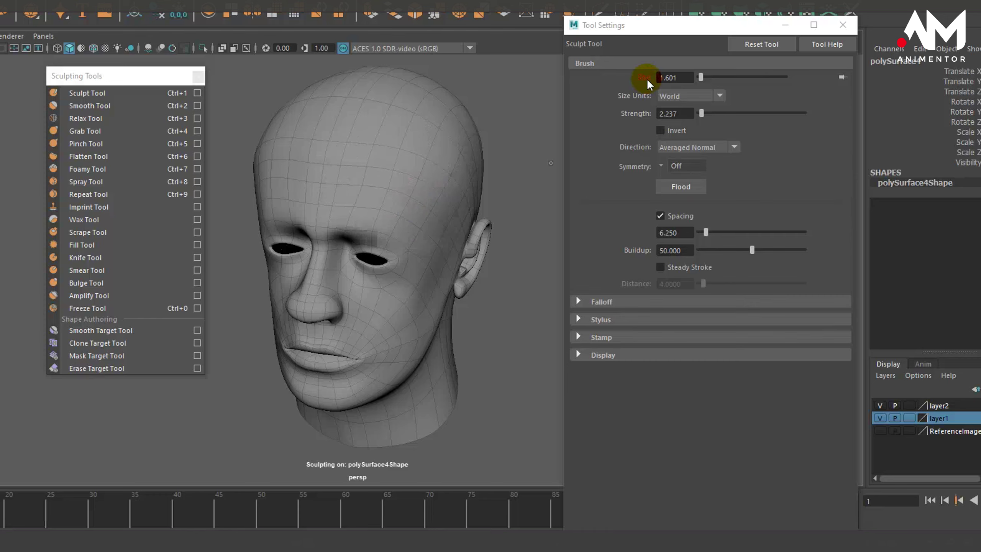
{"action": "left_click_drag", "start_coordinate": [428, 176], "coordinate": [402, 180]}
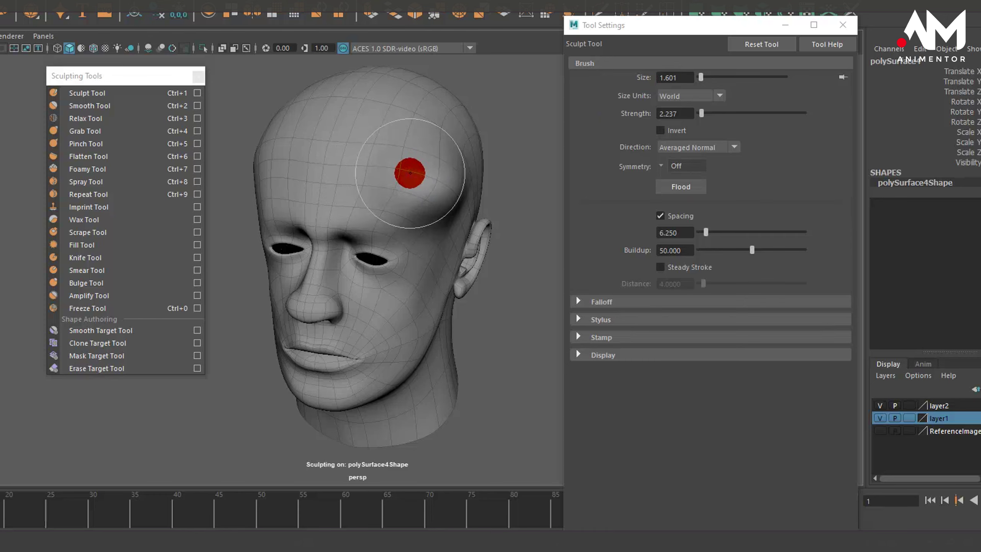
{"action": "key", "text": "ctrl+z"}
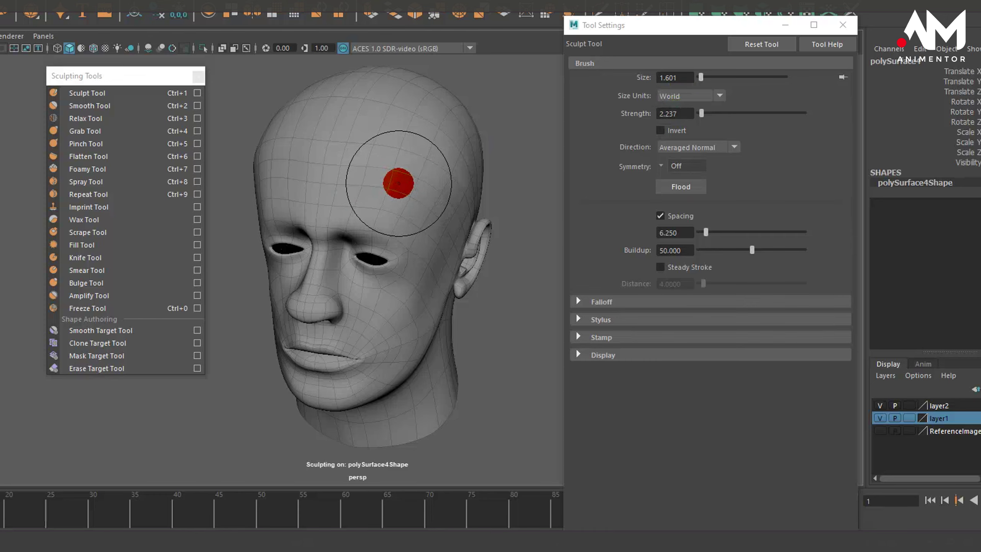
{"action": "left_click_drag", "start_coordinate": [385, 192], "coordinate": [314, 239]}
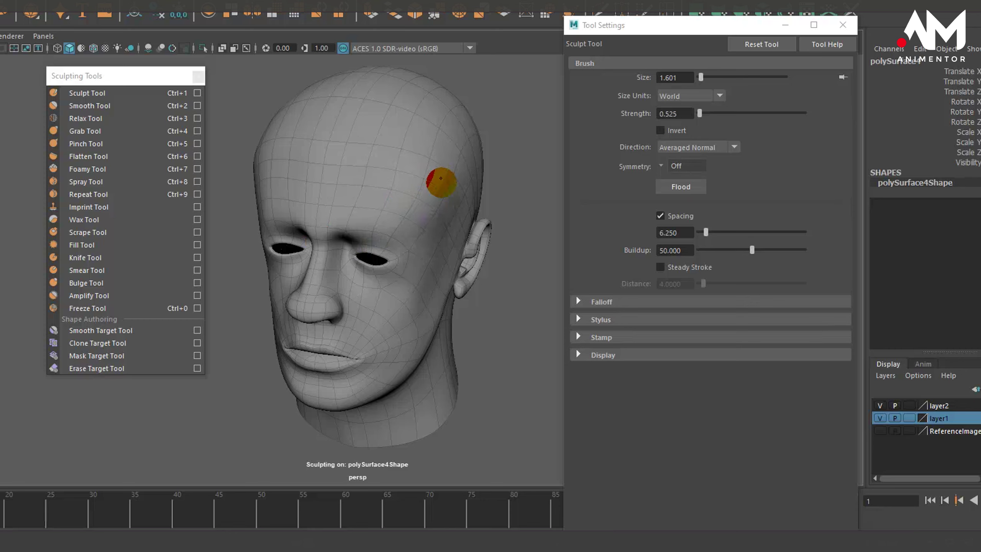
Switch to the smoothing brush and flood it evenly over the whole head.
{"action": "left_click_drag", "start_coordinate": [404, 197], "coordinate": [409, 204], "text": "alt"}
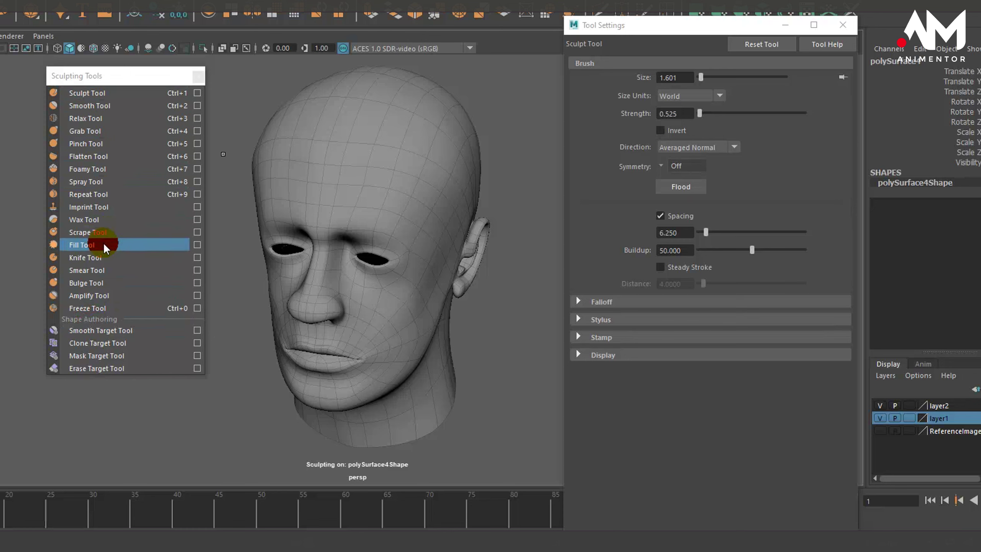
{"action": "left_click", "coordinate": [116, 112]}
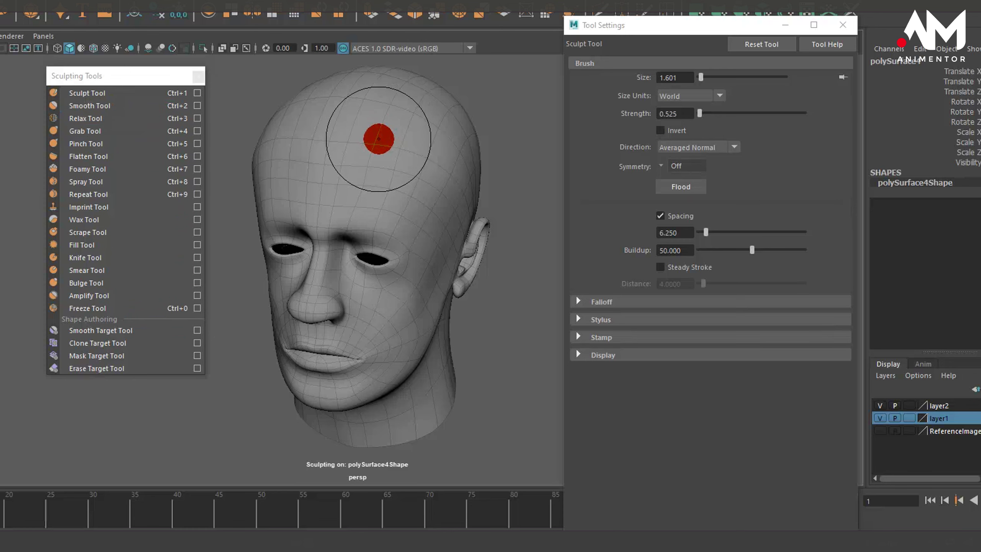
{"action": "left_click_drag", "start_coordinate": [377, 138], "coordinate": [384, 157], "text": "alt"}
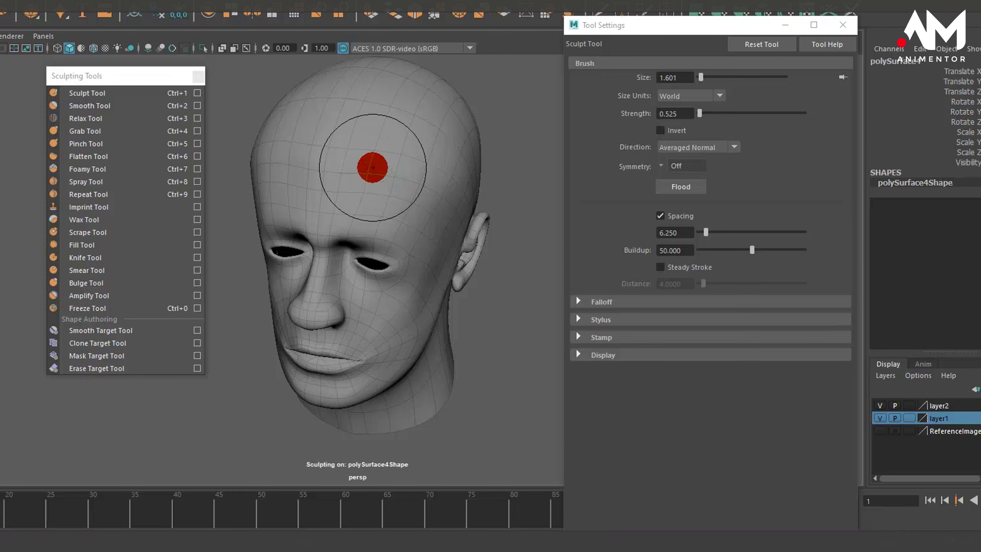
{"action": "left_click", "coordinate": [680, 190]}
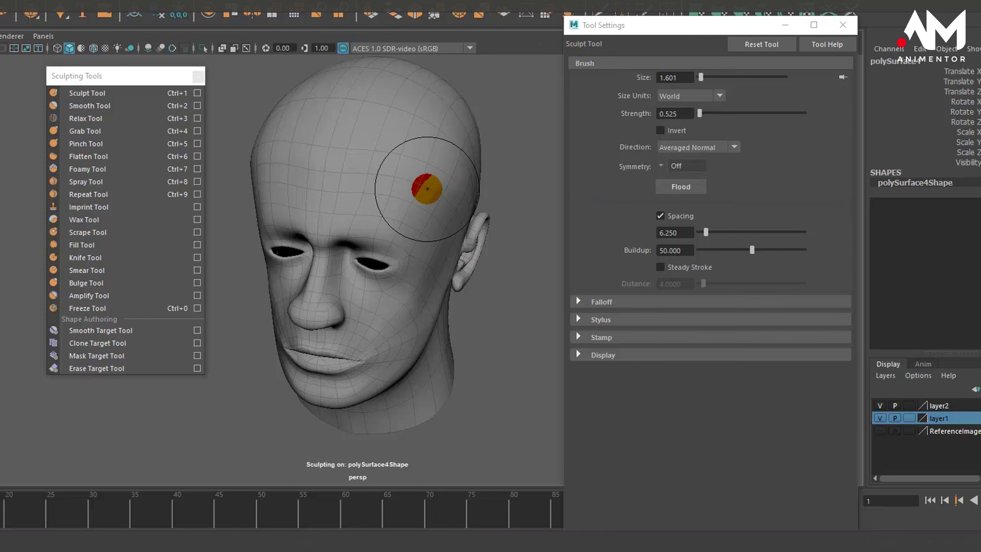
{"action": "left_click_drag", "start_coordinate": [412, 201], "coordinate": [428, 190], "text": "alt"}
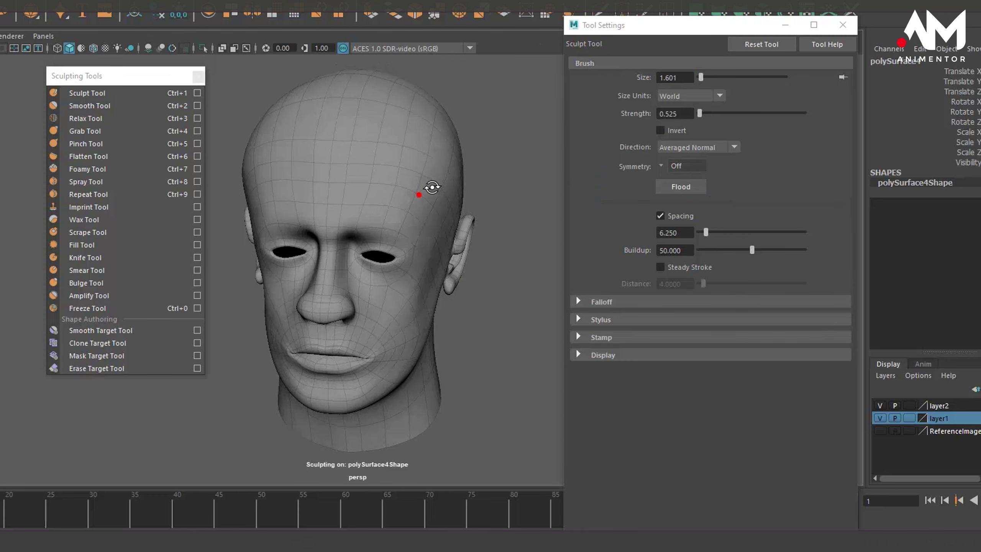
Set the sculpt brush symmetry to Object X.
{"action": "left_click", "coordinate": [658, 166]}
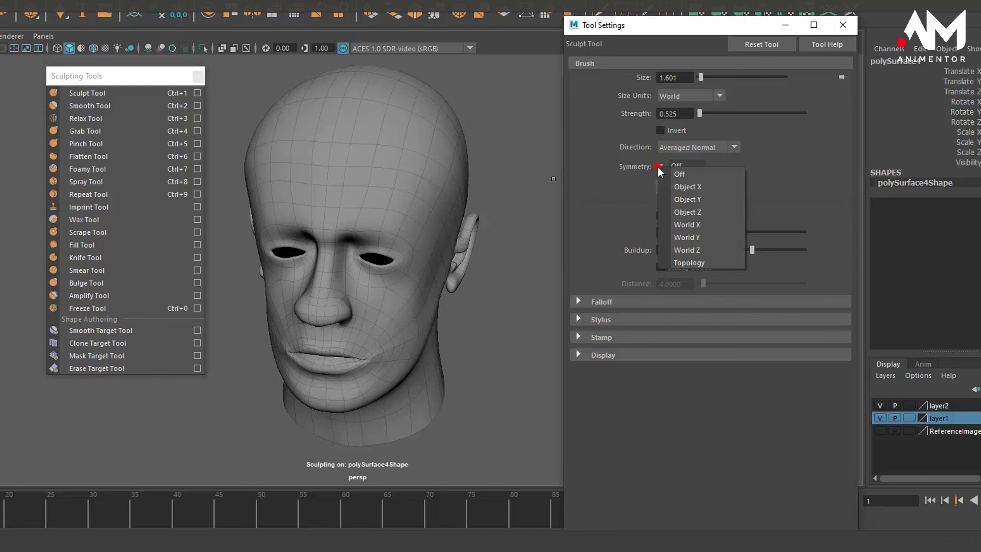
{"action": "left_click", "coordinate": [676, 186]}
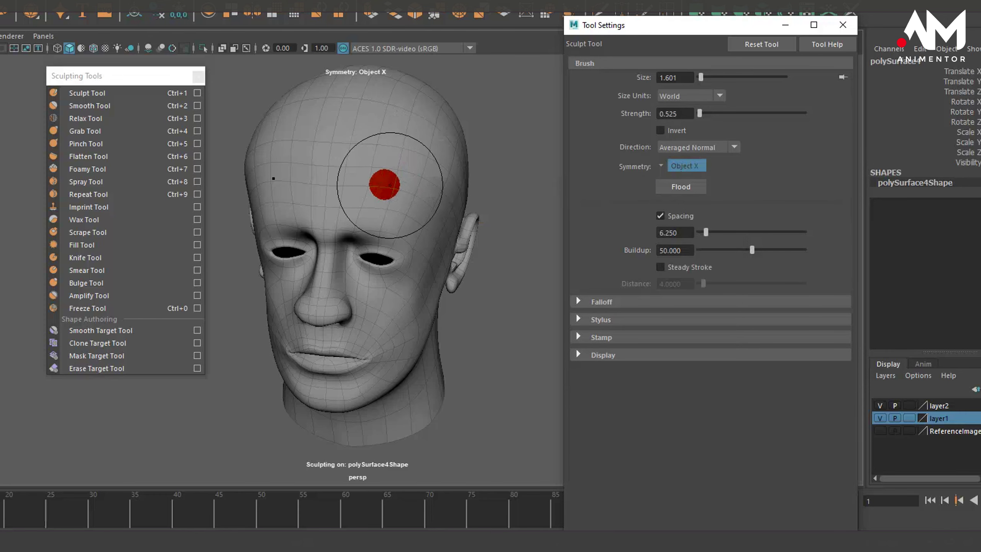
{"action": "left_click", "coordinate": [413, 156]}
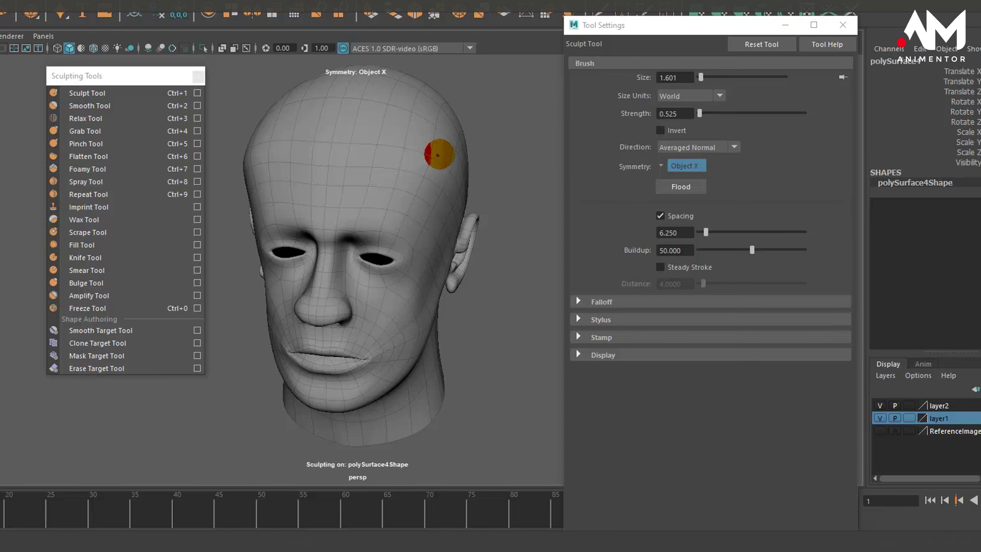
{"action": "left_click", "coordinate": [420, 145]}
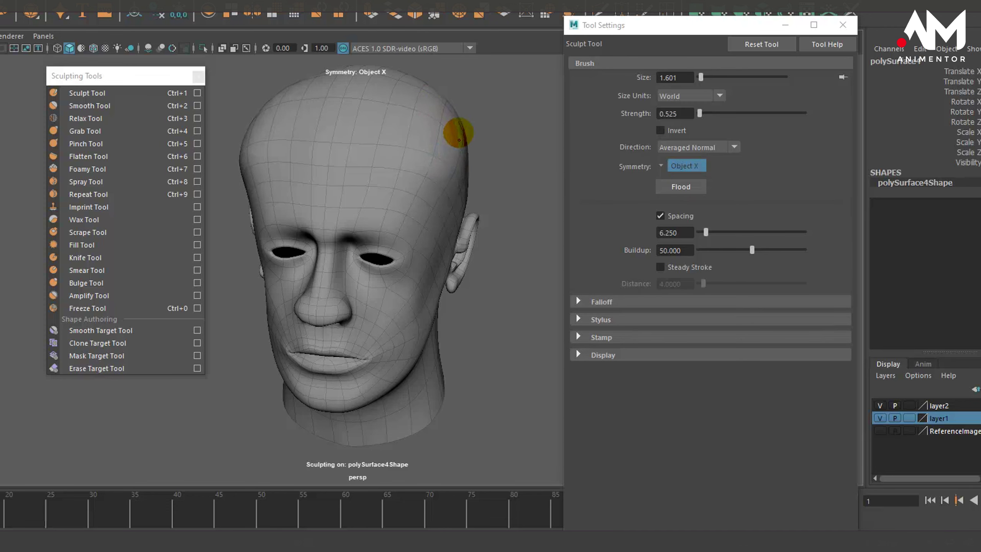
{"action": "left_click", "coordinate": [399, 143]}
{"action": "left_click", "coordinate": [401, 184]}
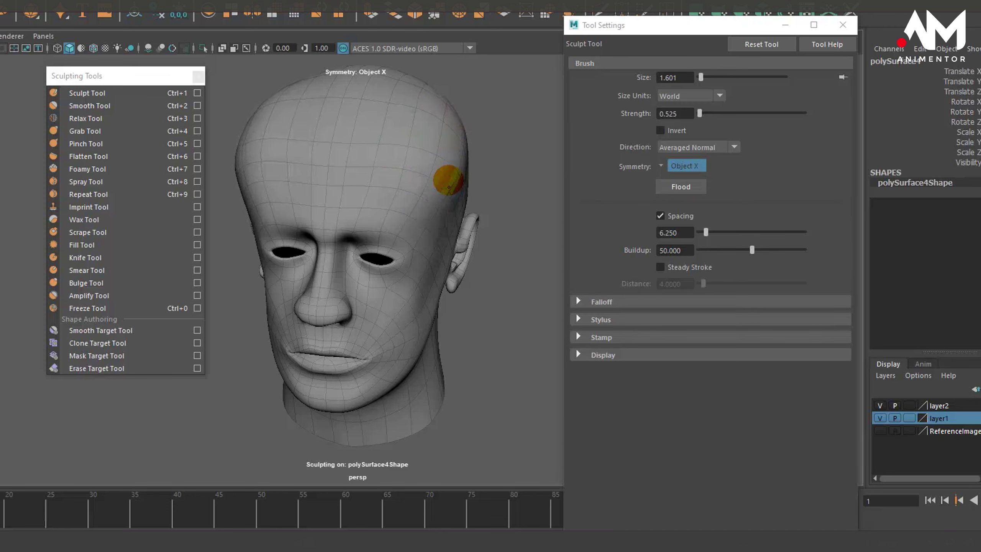
{"action": "left_click", "coordinate": [402, 171]}
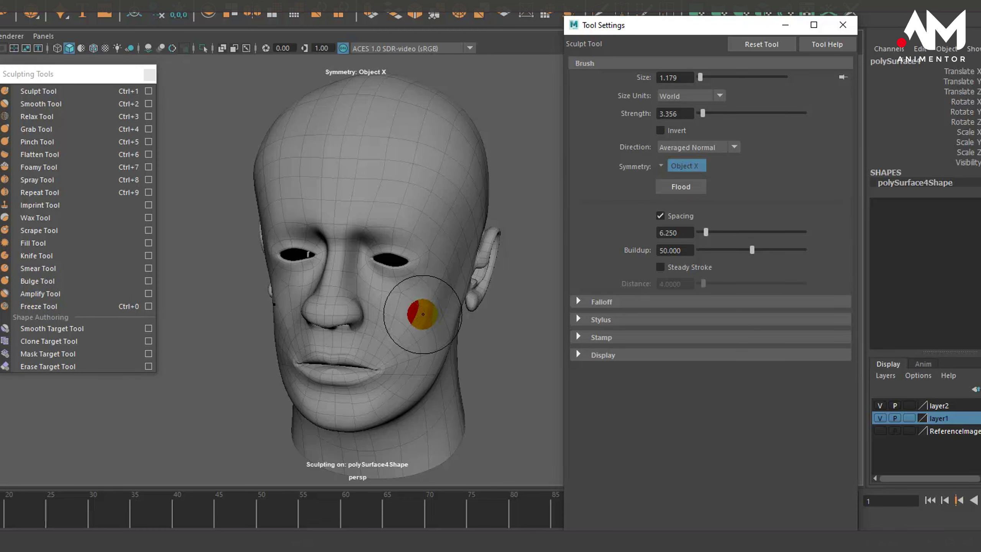
Bulge out the cheeks, temples and forehead symmetrically on both sides.
{"action": "mouse_move", "coordinate": [422, 313]}
{"action": "left_mouse_down"}
{"action": "mouse_move", "coordinate": [425, 325]}
{"action": "mouse_move", "coordinate": [431, 288]}
{"action": "left_mouse_up"}
{"action": "left_click_drag", "start_coordinate": [443, 214], "coordinate": [445, 218]}
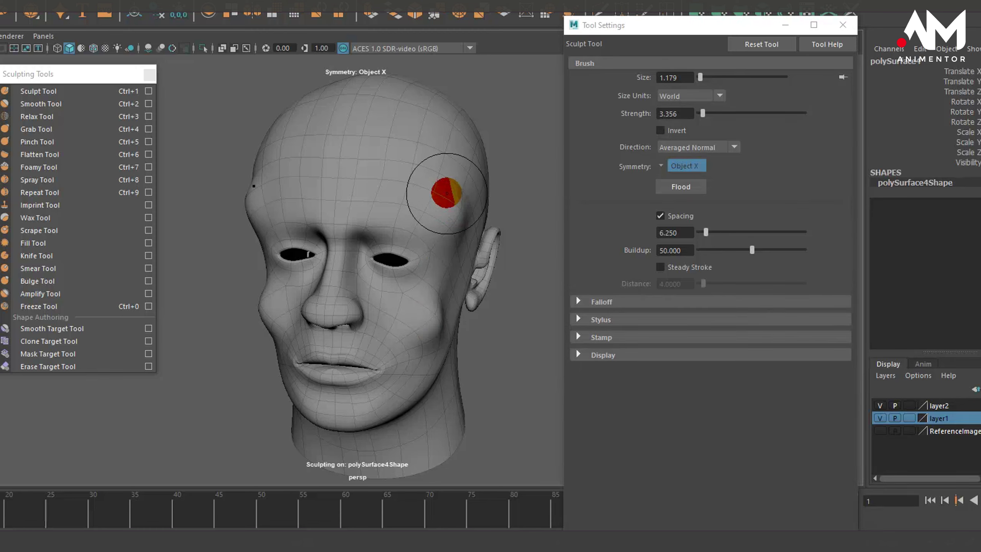
{"action": "left_click_drag", "start_coordinate": [409, 156], "coordinate": [421, 151]}
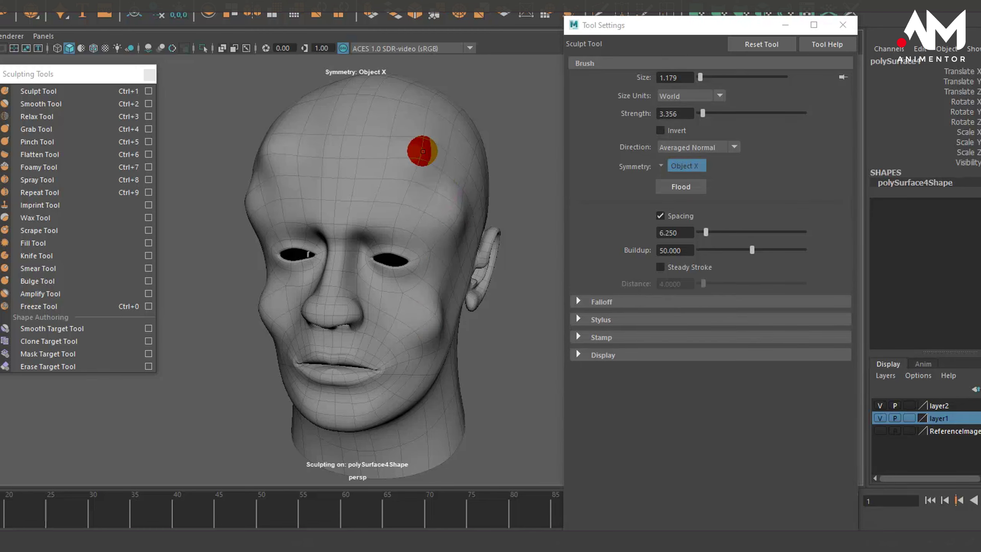
{"action": "left_click_drag", "start_coordinate": [411, 263], "coordinate": [389, 269], "text": "alt"}
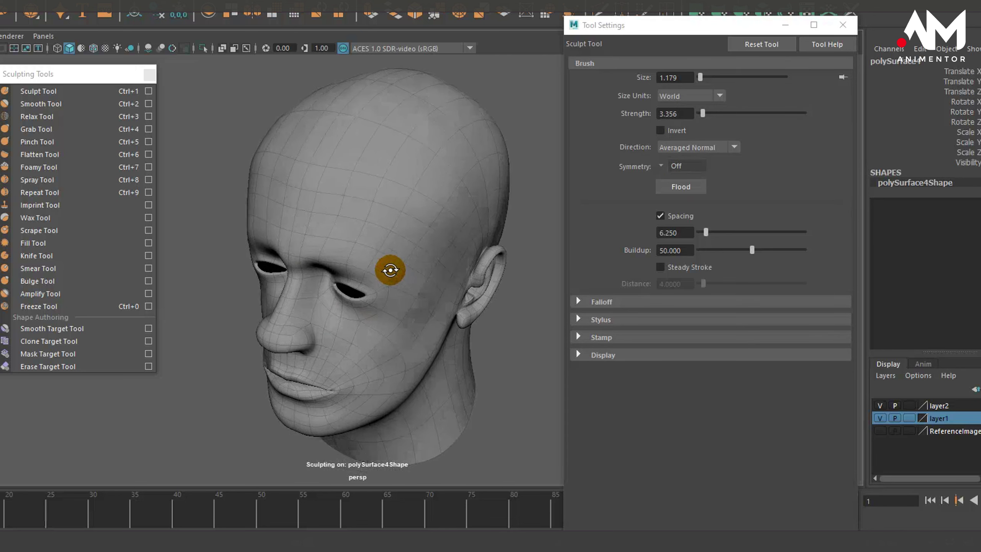
Smooth the head all around with the Smooth brush at strength 21.951.
{"action": "left_click", "coordinate": [47, 104]}
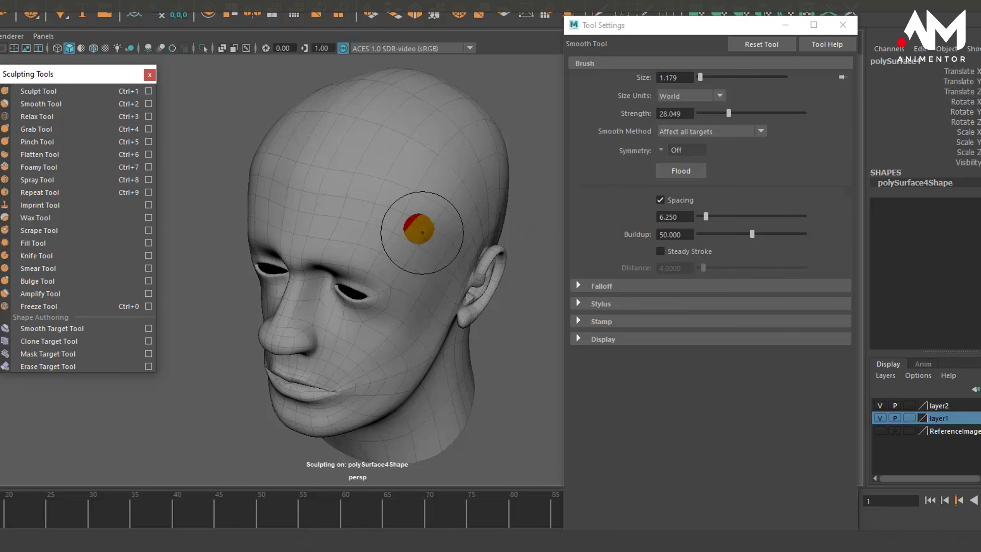
{"action": "mouse_move", "coordinate": [412, 193]}
{"action": "left_mouse_down", "text": "alt"}
{"action": "mouse_move", "coordinate": [477, 197]}
{"action": "mouse_move", "coordinate": [444, 197]}
{"action": "mouse_move", "coordinate": [392, 136]}
{"action": "mouse_move", "coordinate": [370, 177]}
{"action": "mouse_move", "coordinate": [389, 158]}
{"action": "mouse_move", "coordinate": [423, 154]}
{"action": "mouse_move", "coordinate": [486, 169]}
{"action": "mouse_move", "coordinate": [510, 189]}
{"action": "mouse_move", "coordinate": [446, 226]}
{"action": "mouse_move", "coordinate": [393, 213]}
{"action": "mouse_move", "coordinate": [416, 190]}
{"action": "mouse_move", "coordinate": [437, 197]}
{"action": "left_mouse_up", "text": "alt"}
{"action": "mouse_move", "coordinate": [324, 169]}
{"action": "left_mouse_down", "text": "alt"}
{"action": "mouse_move", "coordinate": [355, 169]}
{"action": "mouse_move", "coordinate": [361, 158]}
{"action": "mouse_move", "coordinate": [365, 236]}
{"action": "mouse_move", "coordinate": [390, 231]}
{"action": "left_mouse_up", "text": "alt"}
{"action": "left_click_drag", "start_coordinate": [734, 116], "coordinate": [710, 116]}
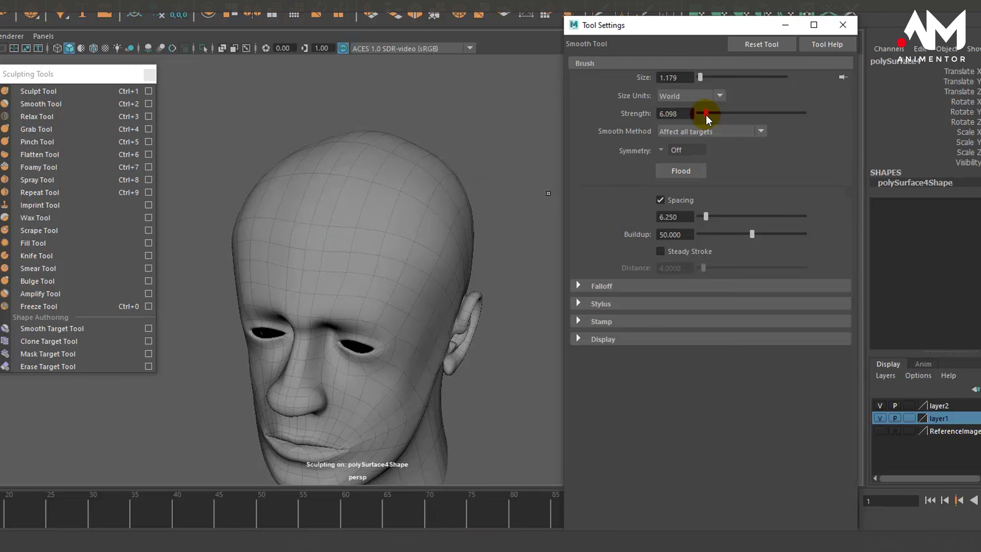
{"action": "left_click_drag", "start_coordinate": [370, 243], "coordinate": [324, 238], "text": "alt"}
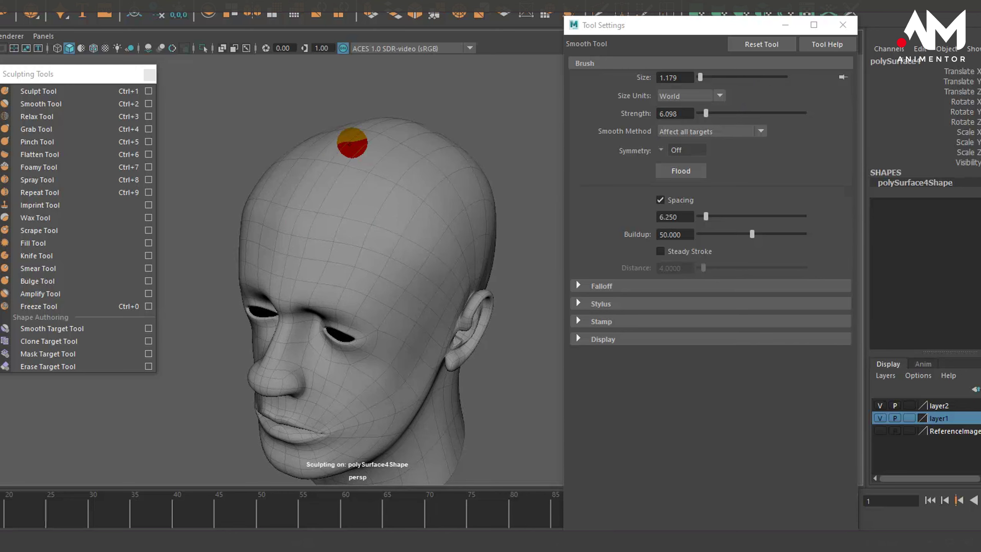
{"action": "left_click_drag", "start_coordinate": [372, 186], "coordinate": [321, 207], "text": "alt"}
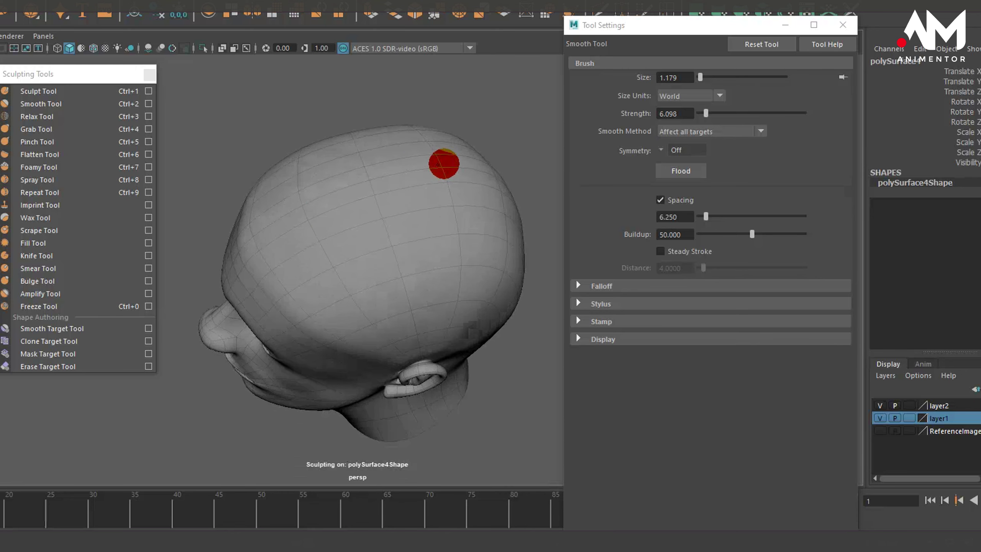
{"action": "left_click_drag", "start_coordinate": [241, 234], "coordinate": [333, 228], "text": "alt"}
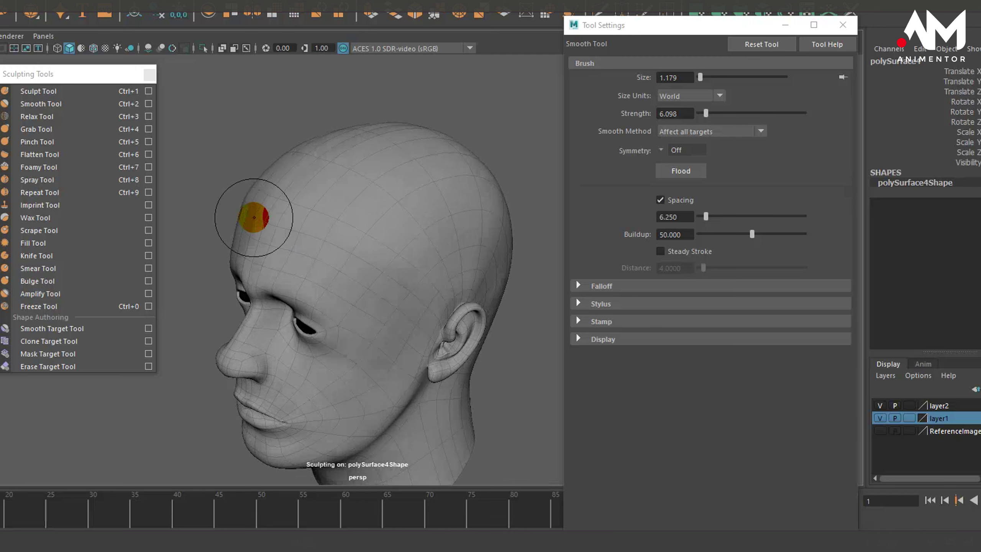
{"action": "left_click_drag", "start_coordinate": [429, 327], "coordinate": [448, 323], "text": "alt"}
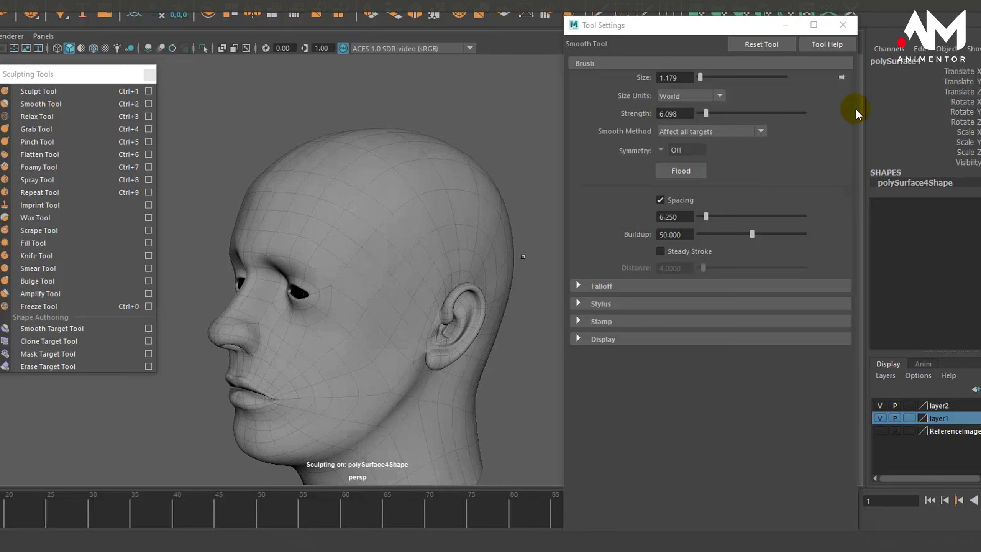
{"action": "left_click_drag", "start_coordinate": [710, 120], "coordinate": [725, 118]}
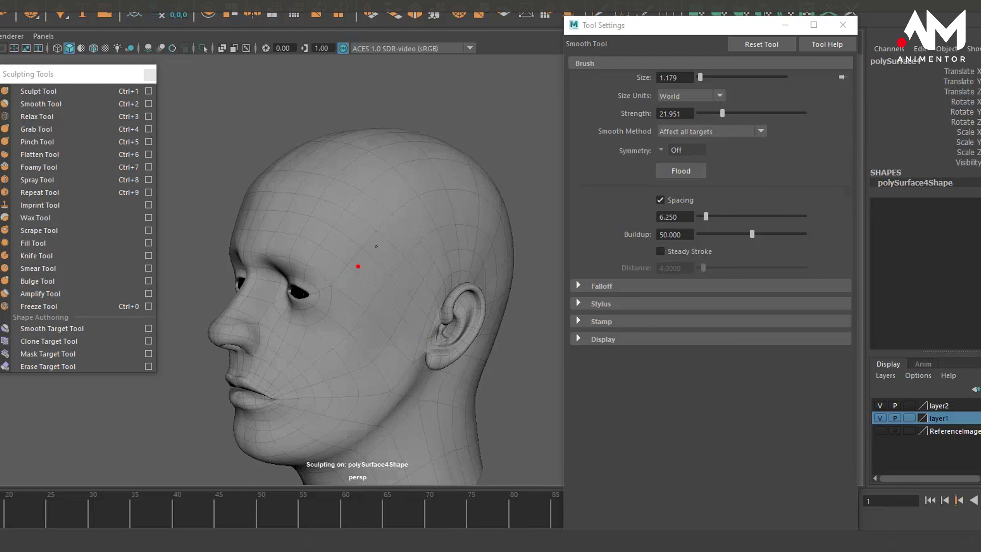
{"action": "mouse_move", "coordinate": [384, 382]}
{"action": "left_mouse_down", "text": "alt"}
{"action": "mouse_move", "coordinate": [407, 239]}
{"action": "mouse_move", "coordinate": [383, 241]}
{"action": "left_mouse_up", "text": "alt"}
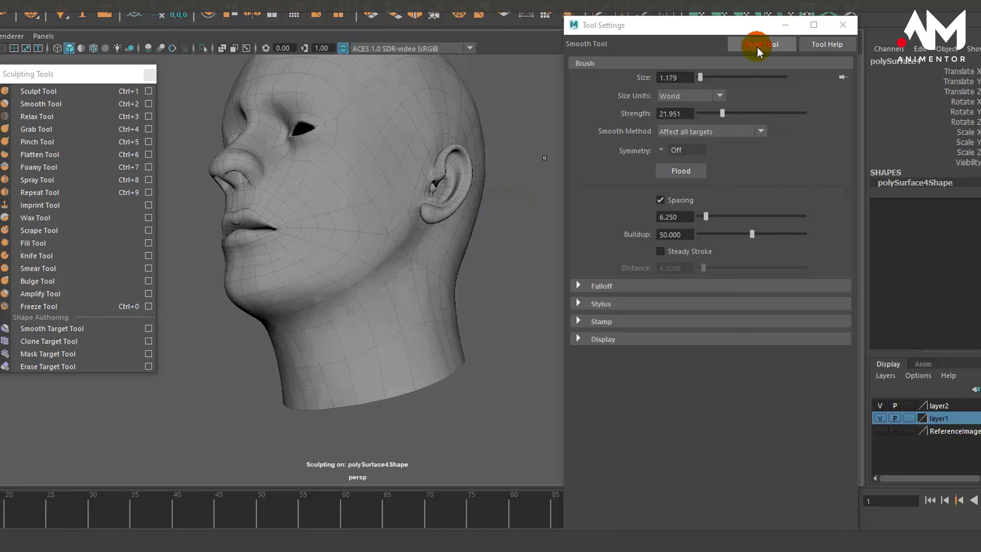
Set the smoothing brush symmetry to Object X.
{"action": "left_click", "coordinate": [661, 150]}
{"action": "left_click", "coordinate": [685, 169]}
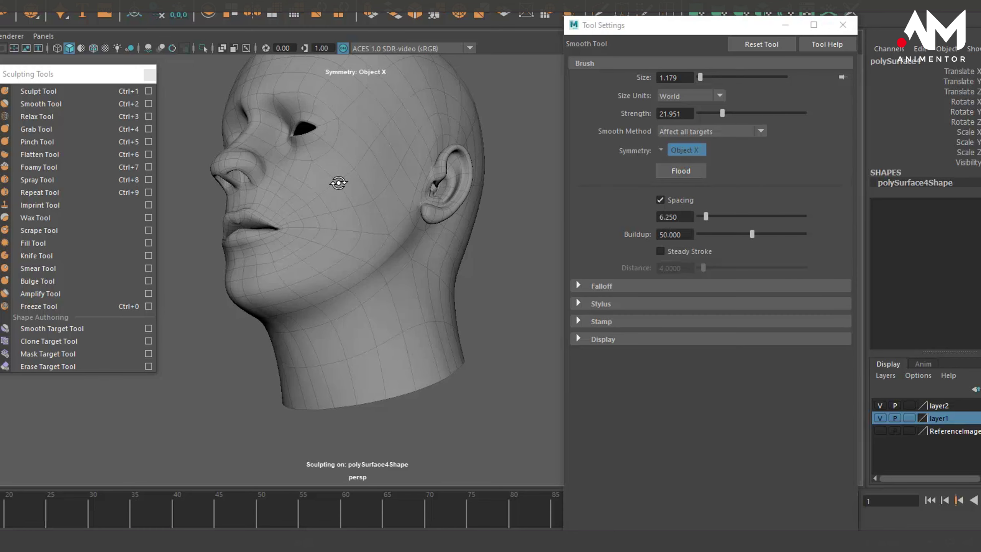
{"action": "left_click_drag", "start_coordinate": [338, 183], "coordinate": [383, 186], "text": "alt"}
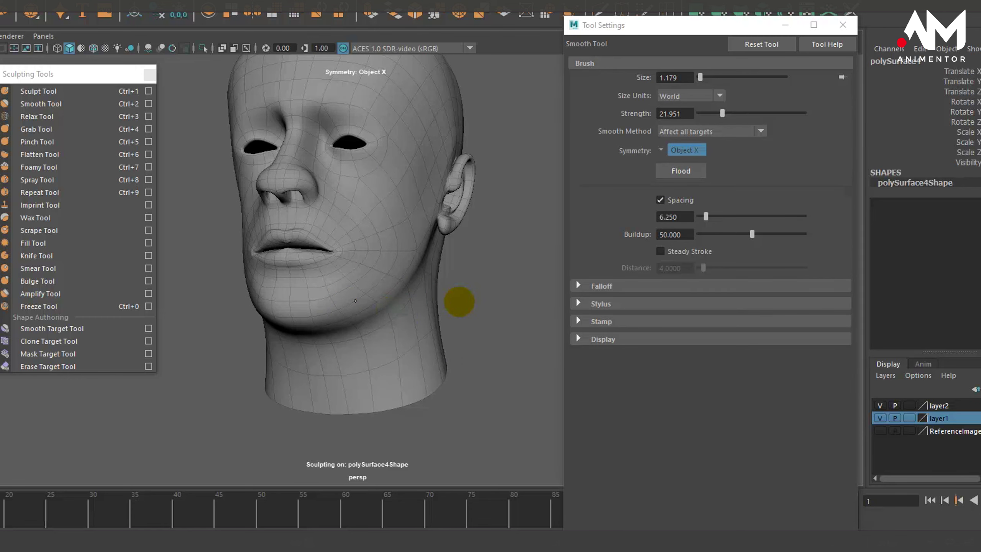
{"action": "left_click_drag", "start_coordinate": [405, 270], "coordinate": [421, 270], "text": "alt"}
Relax the forehead, side of the head, scalp top and neck with the mirrored Relax brush.
{"action": "left_click", "coordinate": [95, 118]}
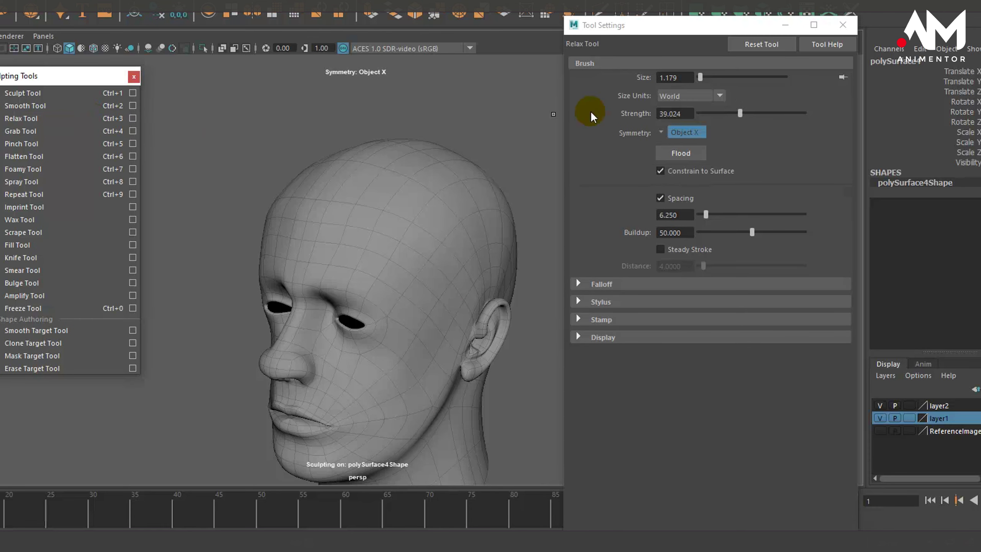
{"action": "mouse_move", "coordinate": [388, 196]}
{"action": "left_mouse_down"}
{"action": "mouse_move", "coordinate": [399, 254]}
{"action": "mouse_move", "coordinate": [333, 230]}
{"action": "left_mouse_up"}
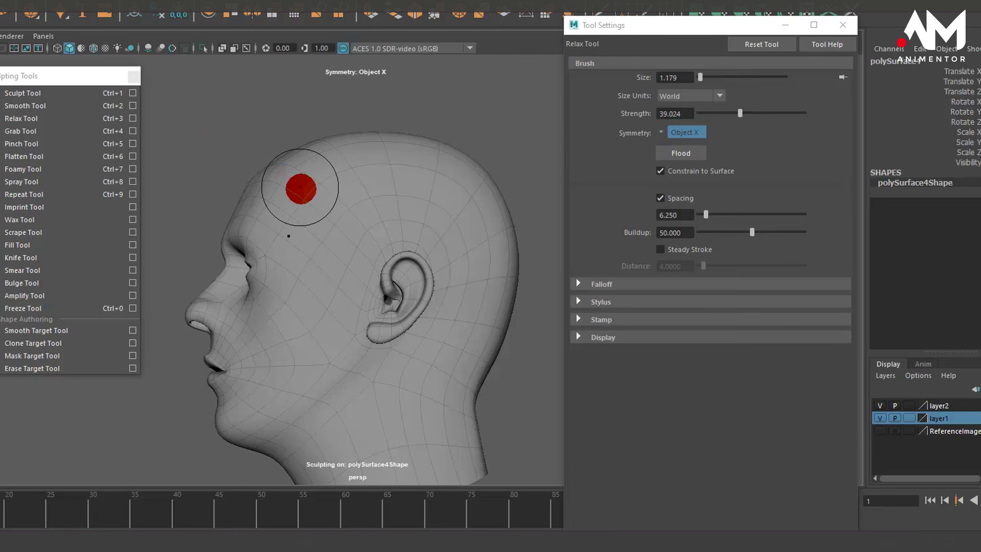
{"action": "mouse_move", "coordinate": [307, 187]}
{"action": "left_mouse_down"}
{"action": "mouse_move", "coordinate": [344, 213]}
{"action": "mouse_move", "coordinate": [518, 249]}
{"action": "mouse_move", "coordinate": [286, 249]}
{"action": "left_mouse_up"}
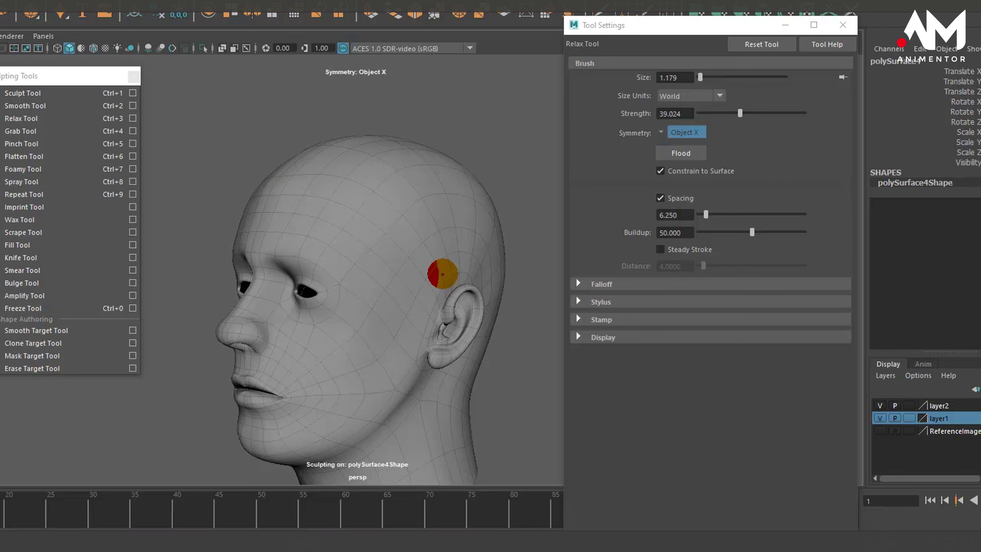
{"action": "mouse_move", "coordinate": [430, 279]}
{"action": "left_mouse_down", "text": "alt"}
{"action": "mouse_move", "coordinate": [417, 309]}
{"action": "mouse_move", "coordinate": [285, 197]}
{"action": "mouse_move", "coordinate": [416, 105]}
{"action": "left_mouse_up", "text": "alt"}
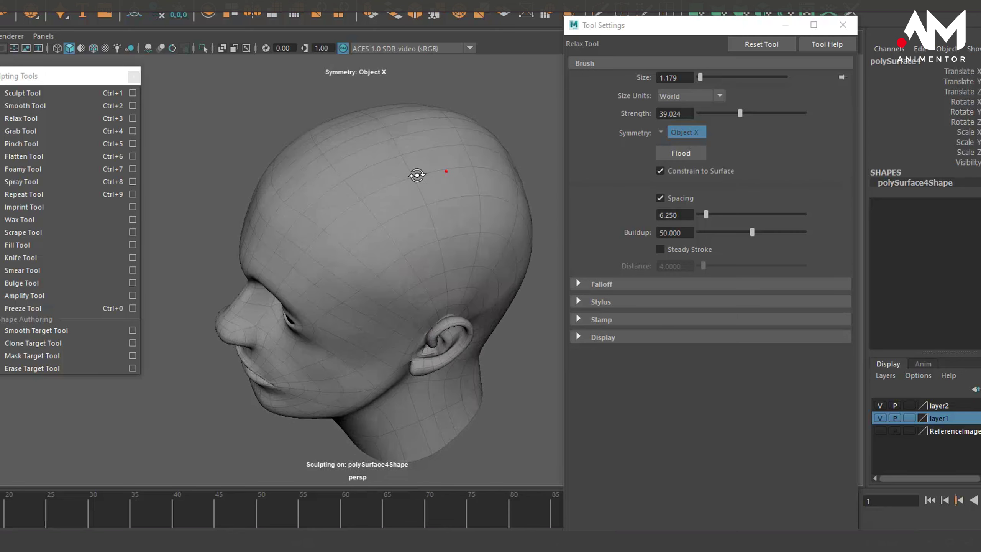
{"action": "mouse_move", "coordinate": [446, 169]}
{"action": "left_mouse_down", "text": "alt"}
{"action": "mouse_move", "coordinate": [301, 159]}
{"action": "mouse_move", "coordinate": [447, 177]}
{"action": "left_mouse_up", "text": "alt"}
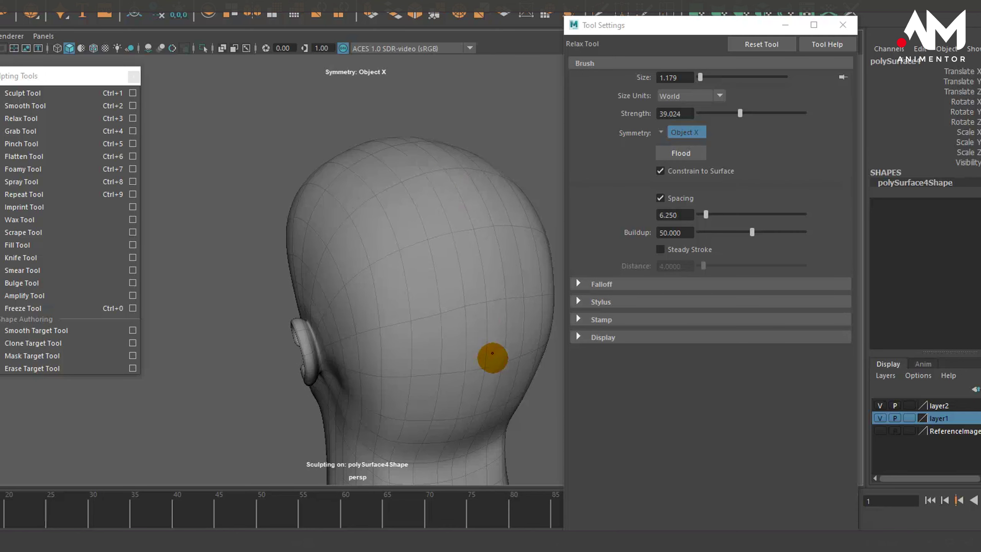
{"action": "left_click_drag", "start_coordinate": [472, 379], "coordinate": [386, 178], "text": "alt"}
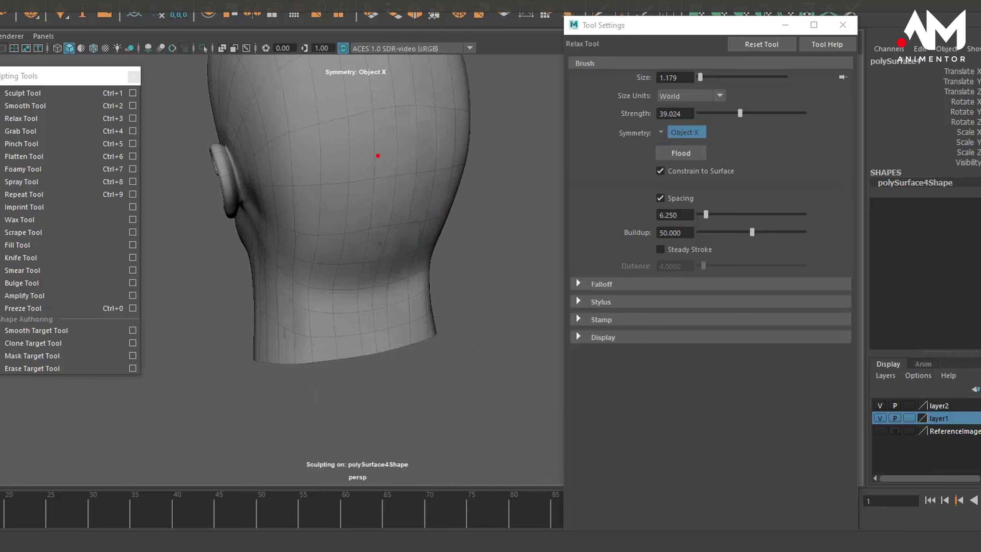
{"action": "left_click", "coordinate": [379, 307]}
{"action": "mouse_move", "coordinate": [368, 257]}
{"action": "left_mouse_down", "text": "alt"}
{"action": "mouse_move", "coordinate": [536, 254]}
{"action": "mouse_move", "coordinate": [307, 270]}
{"action": "mouse_move", "coordinate": [333, 258]}
{"action": "mouse_move", "coordinate": [299, 160]}
{"action": "mouse_move", "coordinate": [331, 69]}
{"action": "mouse_move", "coordinate": [342, 67]}
{"action": "mouse_move", "coordinate": [348, 171]}
{"action": "mouse_move", "coordinate": [217, 164]}
{"action": "mouse_move", "coordinate": [232, 158]}
{"action": "mouse_move", "coordinate": [372, 236]}
{"action": "mouse_move", "coordinate": [317, 170]}
{"action": "mouse_move", "coordinate": [361, 227]}
{"action": "mouse_move", "coordinate": [390, 203]}
{"action": "left_mouse_up", "text": "alt"}
Return to the Select Tool, deselect the head, and orbit it from top, back, sides and front.
{"action": "key", "text": "q"}
{"action": "left_click", "coordinate": [232, 158]}
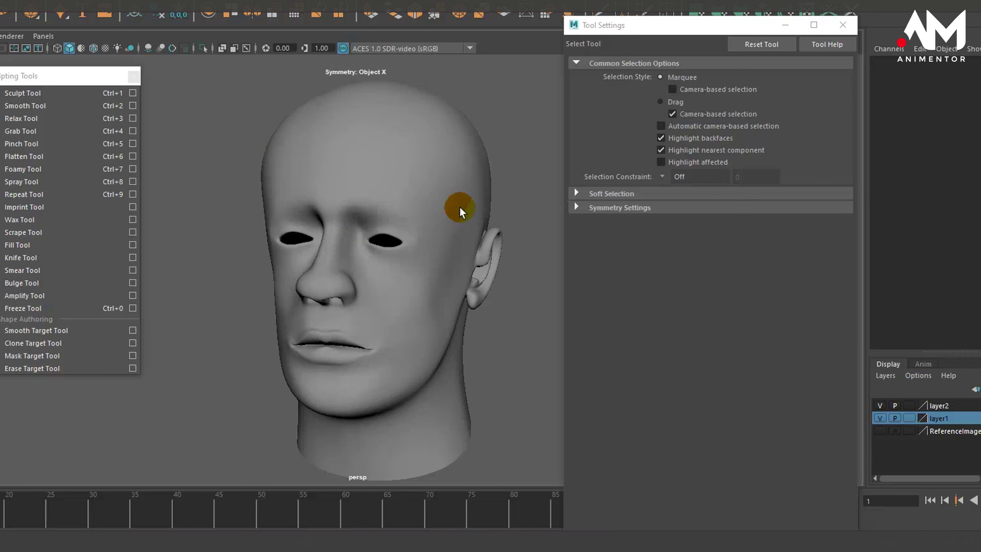
{"action": "mouse_move", "coordinate": [461, 210]}
{"action": "left_mouse_down", "text": "alt"}
{"action": "mouse_move", "coordinate": [377, 236]}
{"action": "mouse_move", "coordinate": [309, 141]}
{"action": "left_mouse_up", "text": "alt"}
{"action": "mouse_move", "coordinate": [308, 175]}
{"action": "left_mouse_down", "text": "alt"}
{"action": "mouse_move", "coordinate": [304, 186]}
{"action": "mouse_move", "coordinate": [251, 157]}
{"action": "mouse_move", "coordinate": [263, 146]}
{"action": "left_mouse_up", "text": "alt"}
{"action": "left_click_drag", "start_coordinate": [261, 134], "coordinate": [348, 143], "text": "alt"}
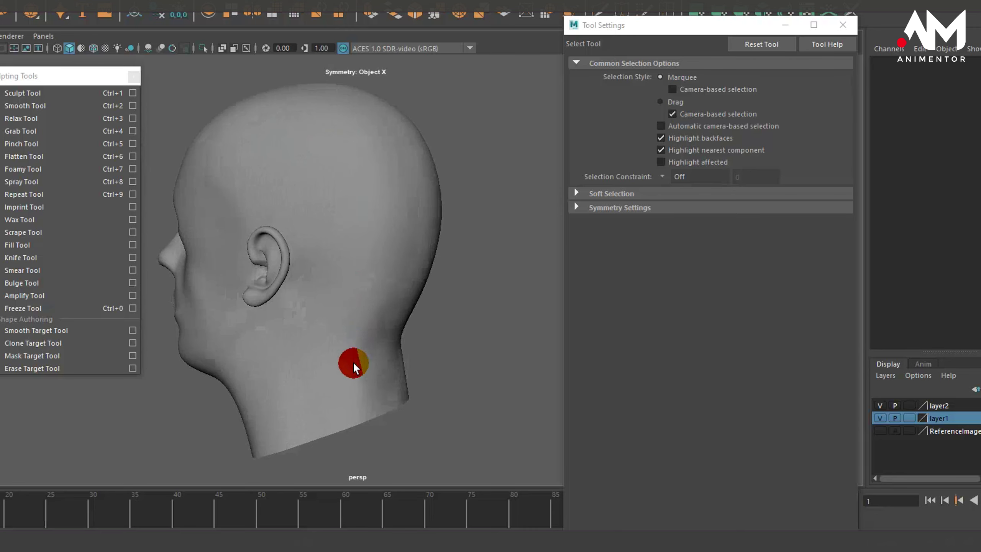
{"action": "mouse_move", "coordinate": [374, 427]}
{"action": "left_mouse_down", "text": "alt"}
{"action": "mouse_move", "coordinate": [434, 366]}
{"action": "mouse_move", "coordinate": [348, 354]}
{"action": "mouse_move", "coordinate": [283, 362]}
{"action": "mouse_move", "coordinate": [508, 372]}
{"action": "left_mouse_up", "text": "alt"}
{"action": "middle_click_drag", "start_coordinate": [508, 372], "coordinate": [435, 308], "text": "alt"}
{"action": "mouse_move", "coordinate": [435, 308]}
{"action": "left_mouse_down", "text": "alt"}
{"action": "mouse_move", "coordinate": [517, 300]}
{"action": "mouse_move", "coordinate": [473, 313]}
{"action": "left_mouse_up", "text": "alt"}
{"action": "middle_click_drag", "start_coordinate": [473, 313], "coordinate": [440, 298], "text": "alt"}
{"action": "mouse_move", "coordinate": [440, 297]}
{"action": "left_mouse_down", "text": "alt"}
{"action": "mouse_move", "coordinate": [449, 281]}
{"action": "mouse_move", "coordinate": [497, 285]}
{"action": "mouse_move", "coordinate": [416, 278]}
{"action": "mouse_move", "coordinate": [402, 324]}
{"action": "mouse_move", "coordinate": [449, 318]}
{"action": "mouse_move", "coordinate": [390, 328]}
{"action": "mouse_move", "coordinate": [287, 333]}
{"action": "mouse_move", "coordinate": [294, 293]}
{"action": "mouse_move", "coordinate": [287, 332]}
{"action": "mouse_move", "coordinate": [239, 329]}
{"action": "mouse_move", "coordinate": [445, 325]}
{"action": "mouse_move", "coordinate": [302, 357]}
{"action": "mouse_move", "coordinate": [372, 360]}
{"action": "left_mouse_up", "text": "alt"}
{"action": "mouse_move", "coordinate": [393, 402]}
{"action": "left_mouse_down", "text": "alt"}
{"action": "mouse_move", "coordinate": [376, 285]}
{"action": "mouse_move", "coordinate": [271, 286]}
{"action": "left_mouse_up", "text": "alt"}
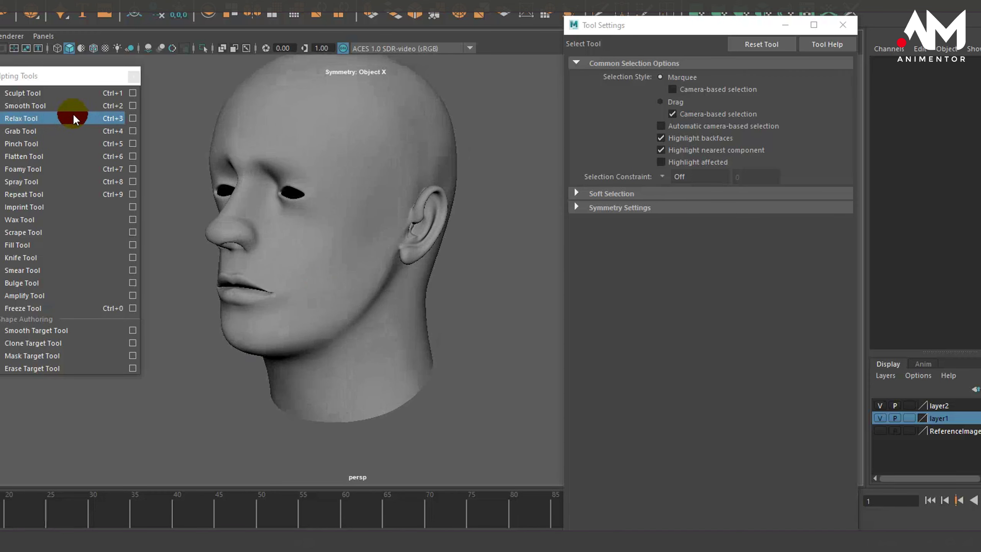
Relax the neck surface from both profiles with the Relax brush.
{"action": "left_click", "coordinate": [45, 118]}
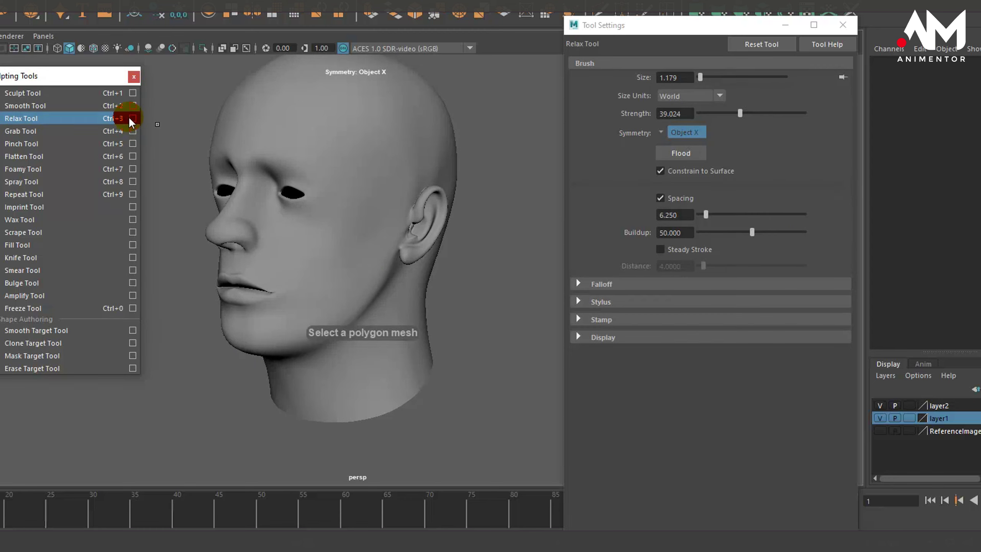
{"action": "left_click_drag", "start_coordinate": [411, 368], "coordinate": [392, 365], "text": "alt"}
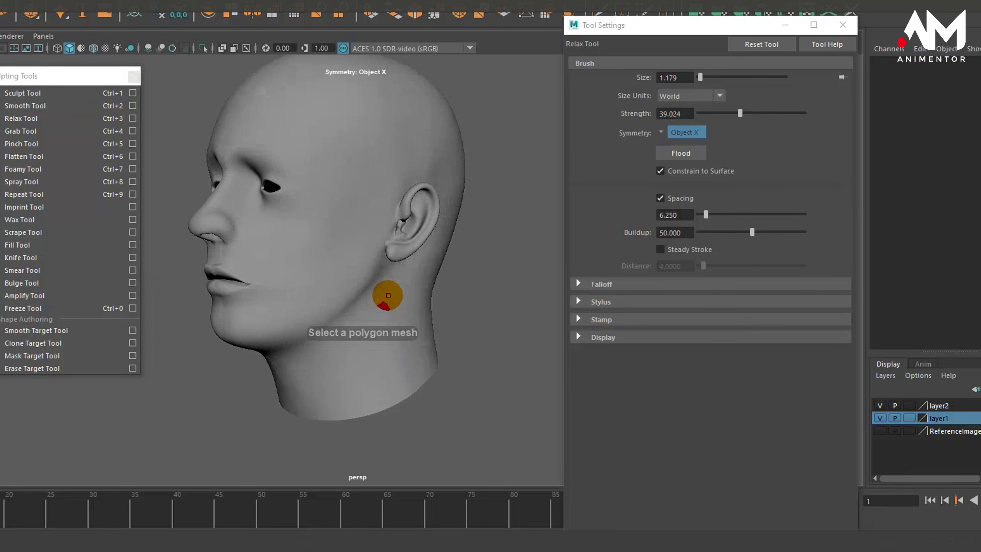
{"action": "left_click_drag", "start_coordinate": [361, 287], "coordinate": [390, 313]}
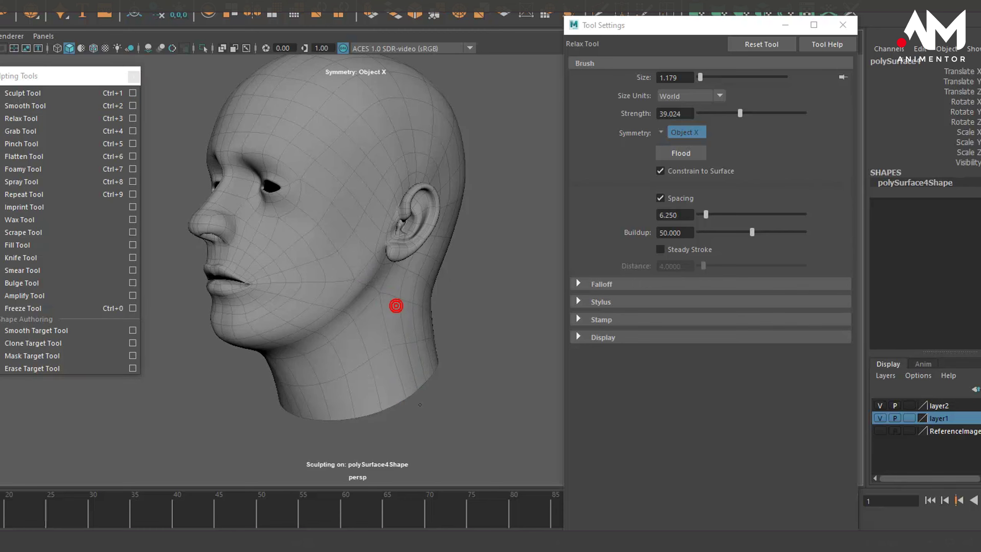
{"action": "left_click_drag", "start_coordinate": [377, 368], "coordinate": [431, 370], "text": "alt"}
{"action": "left_click", "coordinate": [315, 365]}
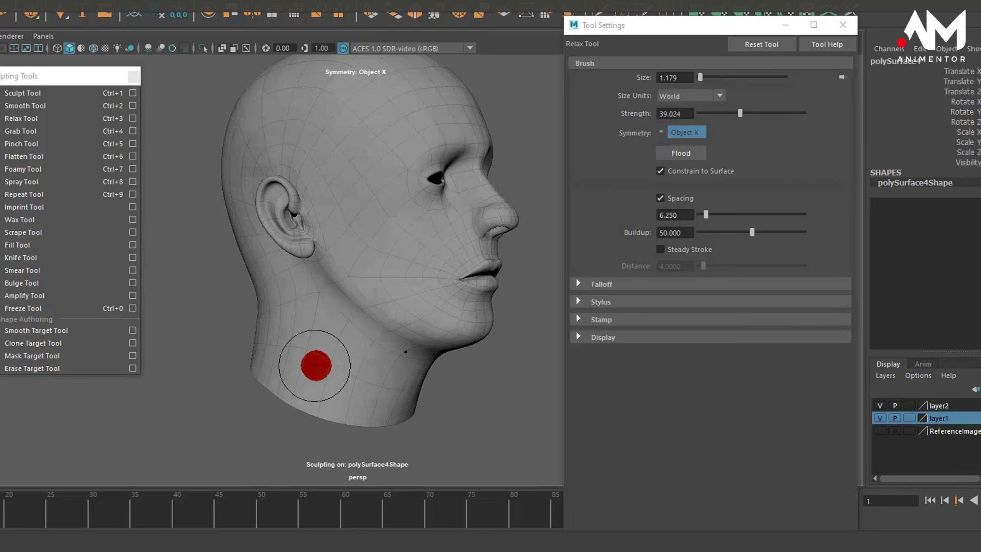
{"action": "left_click_drag", "start_coordinate": [356, 296], "coordinate": [335, 324], "text": "alt"}
{"action": "mouse_move", "coordinate": [350, 322]}
{"action": "middle_mouse_down", "text": "alt"}
{"action": "mouse_move", "coordinate": [340, 309]}
{"action": "mouse_move", "coordinate": [363, 346]}
{"action": "middle_mouse_up", "text": "alt"}
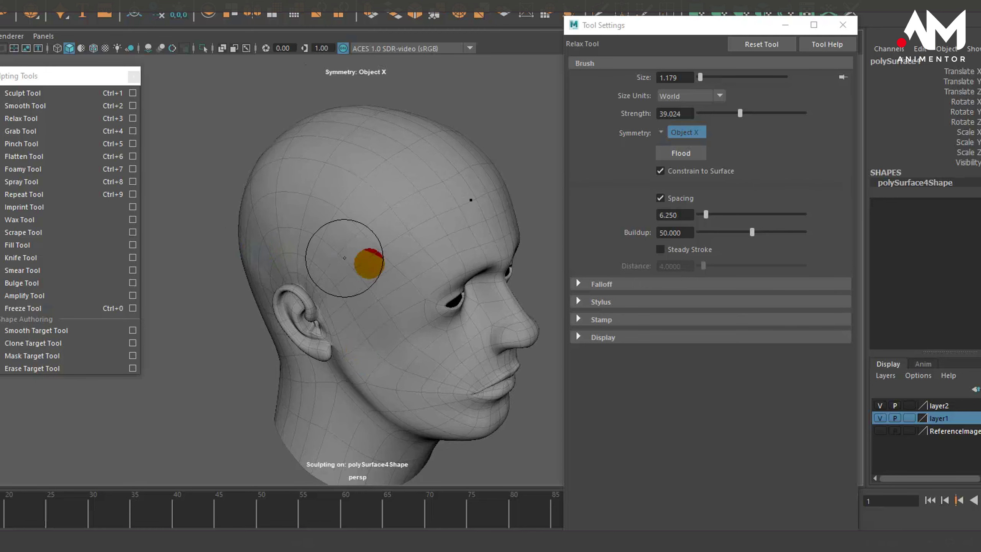
Relax the back of the skull, forehead and temples while orbiting around the head.
{"action": "mouse_move", "coordinate": [359, 201]}
{"action": "left_mouse_down", "text": "alt"}
{"action": "mouse_move", "coordinate": [333, 259]}
{"action": "mouse_move", "coordinate": [256, 267]}
{"action": "left_mouse_up", "text": "alt"}
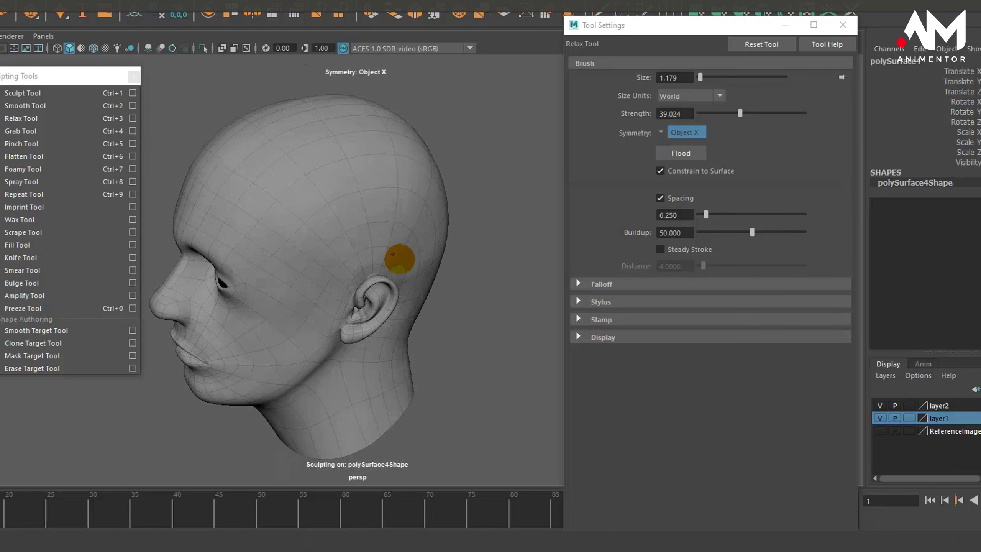
{"action": "mouse_move", "coordinate": [424, 293]}
{"action": "left_mouse_down", "text": "alt"}
{"action": "mouse_move", "coordinate": [396, 217]}
{"action": "mouse_move", "coordinate": [317, 209]}
{"action": "mouse_move", "coordinate": [346, 197]}
{"action": "mouse_move", "coordinate": [384, 254]}
{"action": "mouse_move", "coordinate": [353, 266]}
{"action": "left_mouse_up", "text": "alt"}
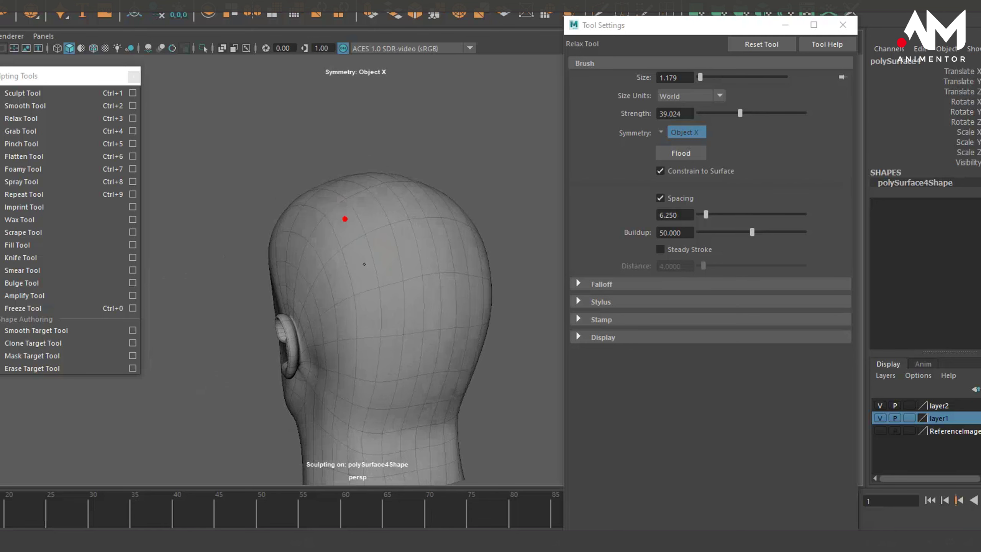
{"action": "left_click_drag", "start_coordinate": [396, 298], "coordinate": [349, 198], "text": "alt"}
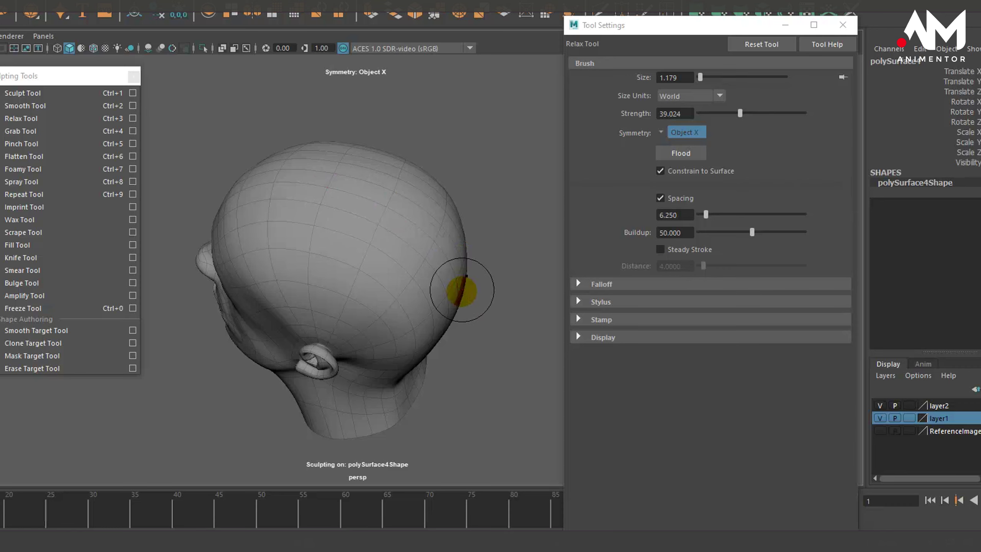
{"action": "left_click_drag", "start_coordinate": [456, 289], "coordinate": [394, 222], "text": "alt"}
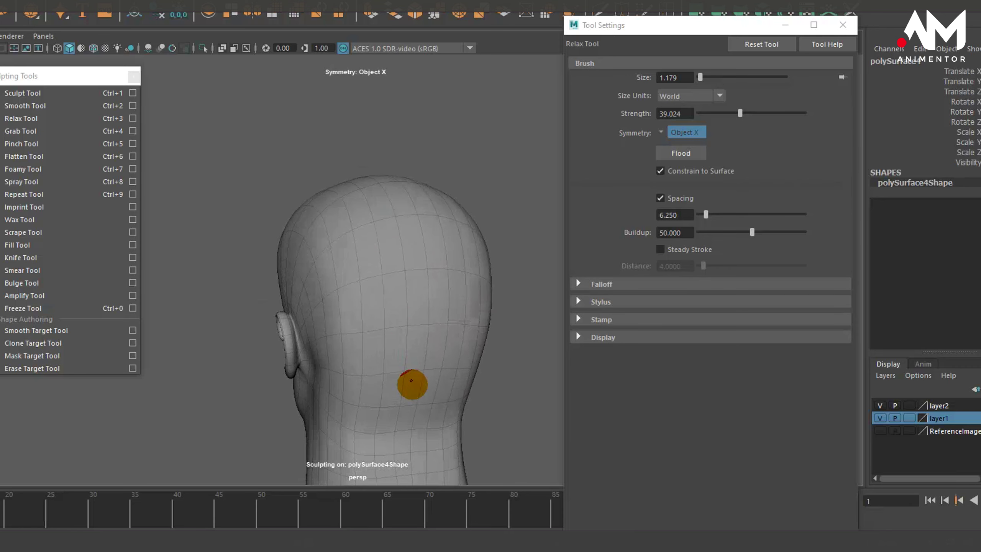
{"action": "mouse_move", "coordinate": [401, 324]}
{"action": "left_mouse_down", "text": "alt"}
{"action": "mouse_move", "coordinate": [376, 215]}
{"action": "mouse_move", "coordinate": [418, 258]}
{"action": "mouse_move", "coordinate": [372, 246]}
{"action": "mouse_move", "coordinate": [329, 252]}
{"action": "mouse_move", "coordinate": [339, 241]}
{"action": "mouse_move", "coordinate": [407, 235]}
{"action": "mouse_move", "coordinate": [367, 230]}
{"action": "mouse_move", "coordinate": [405, 230]}
{"action": "mouse_move", "coordinate": [374, 285]}
{"action": "mouse_move", "coordinate": [376, 172]}
{"action": "mouse_move", "coordinate": [363, 191]}
{"action": "mouse_move", "coordinate": [373, 153]}
{"action": "mouse_move", "coordinate": [373, 162]}
{"action": "left_mouse_up", "text": "alt"}
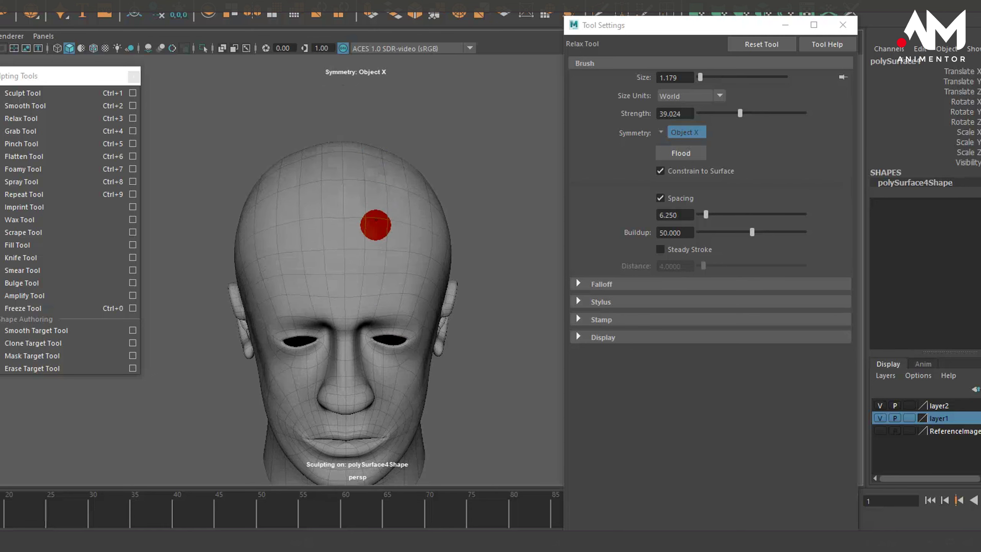
{"action": "mouse_move", "coordinate": [375, 270]}
{"action": "left_mouse_down", "text": "alt"}
{"action": "mouse_move", "coordinate": [357, 219]}
{"action": "mouse_move", "coordinate": [342, 219]}
{"action": "left_mouse_up", "text": "alt"}
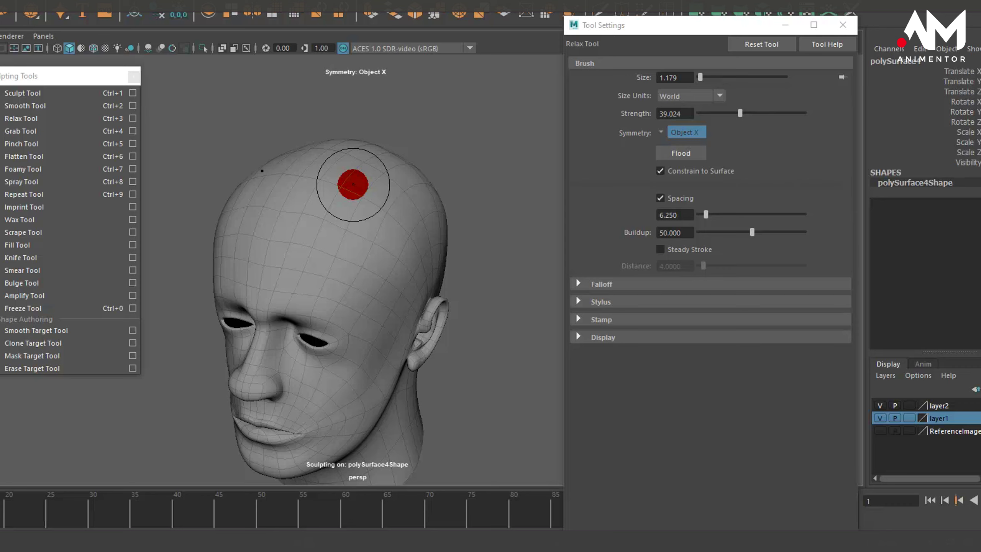
{"action": "mouse_move", "coordinate": [381, 232]}
{"action": "left_mouse_down", "text": "alt"}
{"action": "mouse_move", "coordinate": [293, 215]}
{"action": "mouse_move", "coordinate": [338, 214]}
{"action": "left_mouse_up", "text": "alt"}
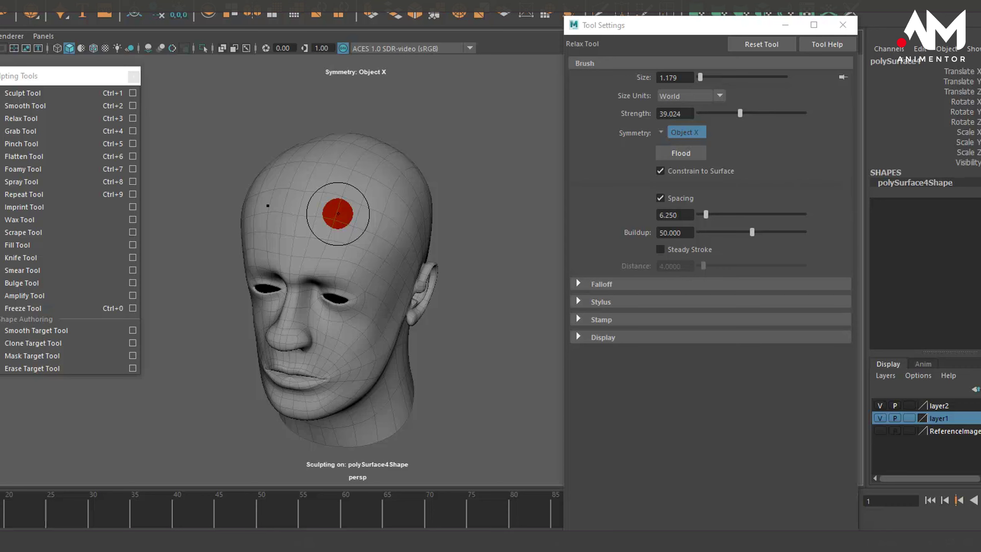
{"action": "mouse_move", "coordinate": [405, 169]}
{"action": "left_mouse_down", "text": "alt"}
{"action": "mouse_move", "coordinate": [390, 219]}
{"action": "mouse_move", "coordinate": [407, 204]}
{"action": "mouse_move", "coordinate": [363, 193]}
{"action": "left_mouse_up", "text": "alt"}
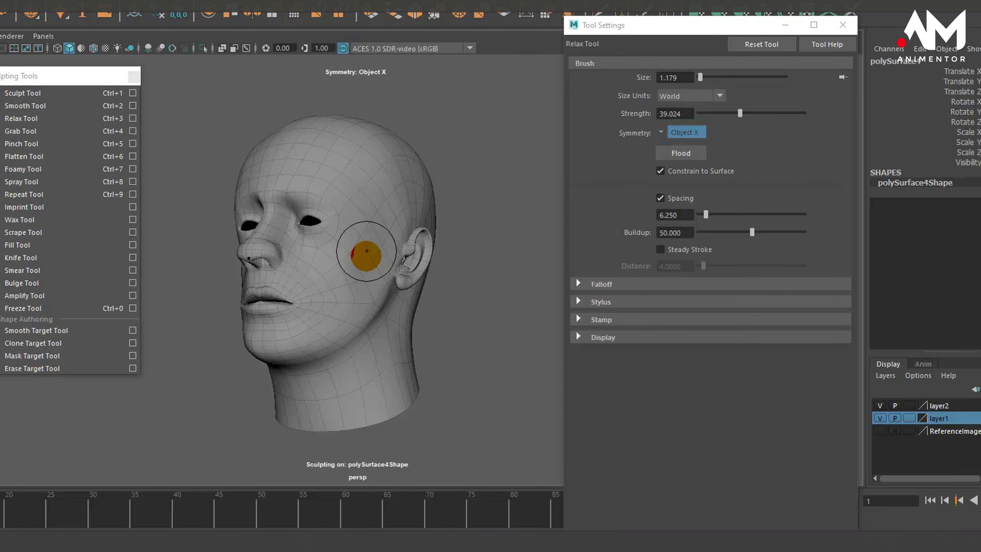
{"action": "mouse_move", "coordinate": [389, 265]}
{"action": "left_mouse_down", "text": "alt"}
{"action": "mouse_move", "coordinate": [415, 278]}
{"action": "mouse_move", "coordinate": [407, 271]}
{"action": "left_mouse_up", "text": "alt"}
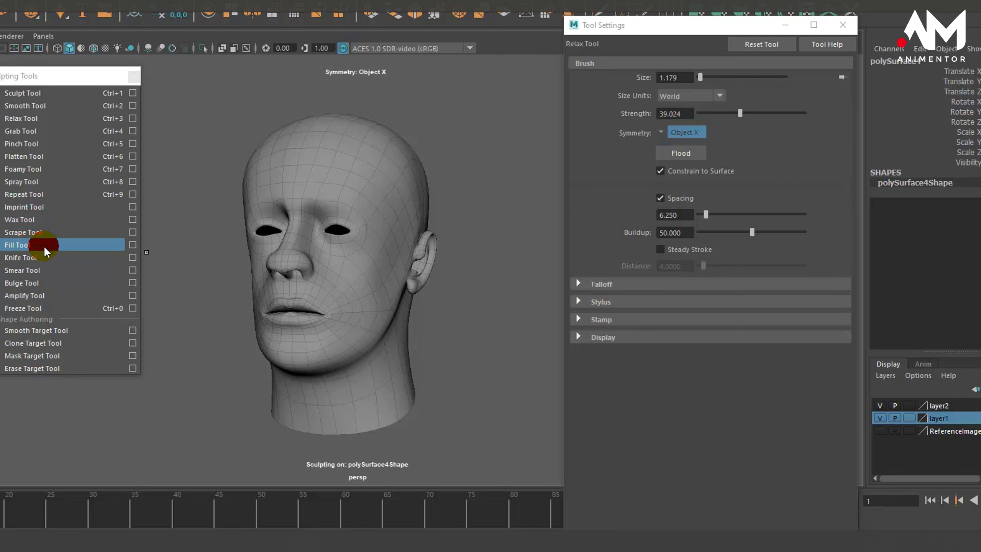
Try the Knife brush at strength 23.78 on the cheek, then undo the test crease.
{"action": "left_click", "coordinate": [54, 257]}
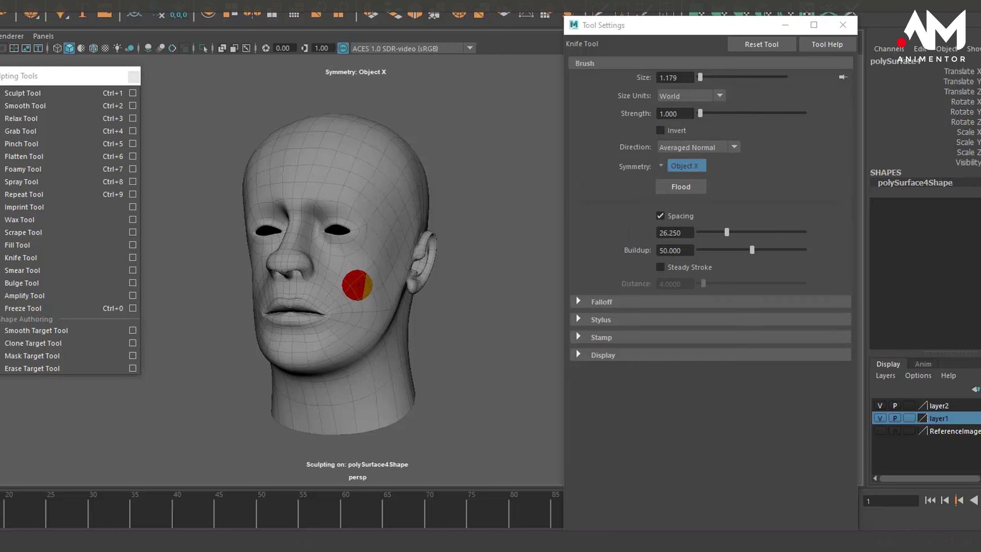
{"action": "left_click_drag", "start_coordinate": [700, 112], "coordinate": [724, 113]}
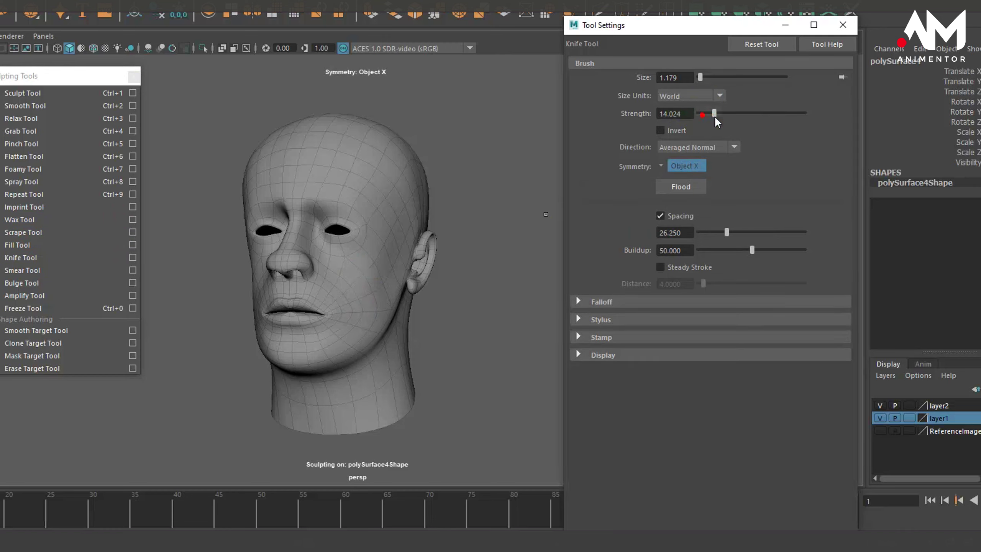
{"action": "left_click", "coordinate": [374, 283]}
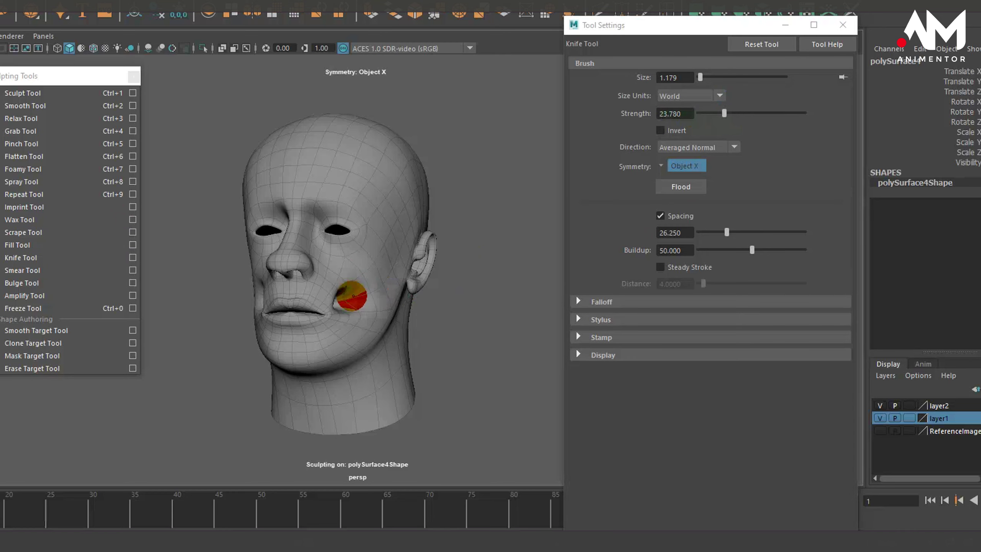
{"action": "mouse_move", "coordinate": [351, 296]}
{"action": "left_mouse_down"}
{"action": "mouse_move", "coordinate": [383, 326]}
{"action": "mouse_move", "coordinate": [373, 325]}
{"action": "left_mouse_up"}
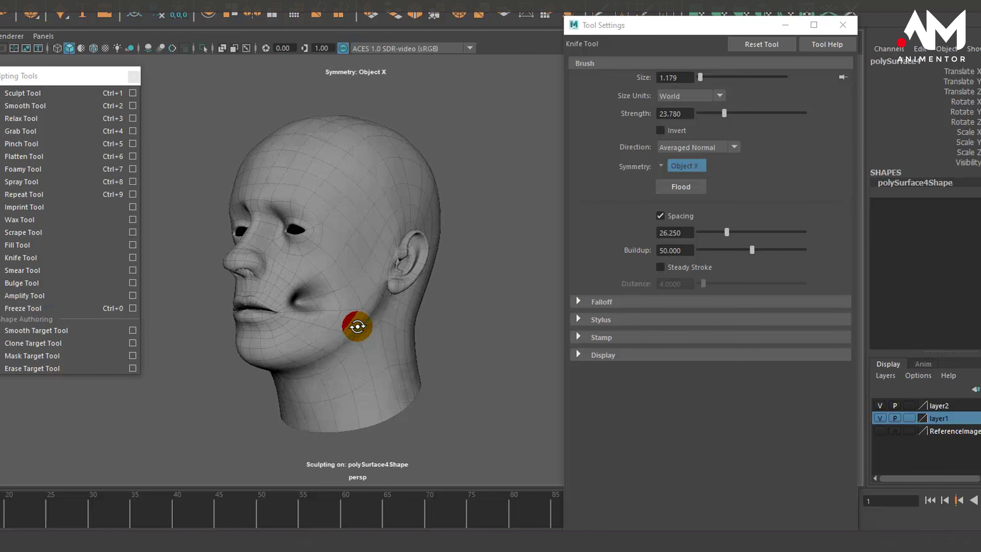
{"action": "key", "text": "ctrl+z"}
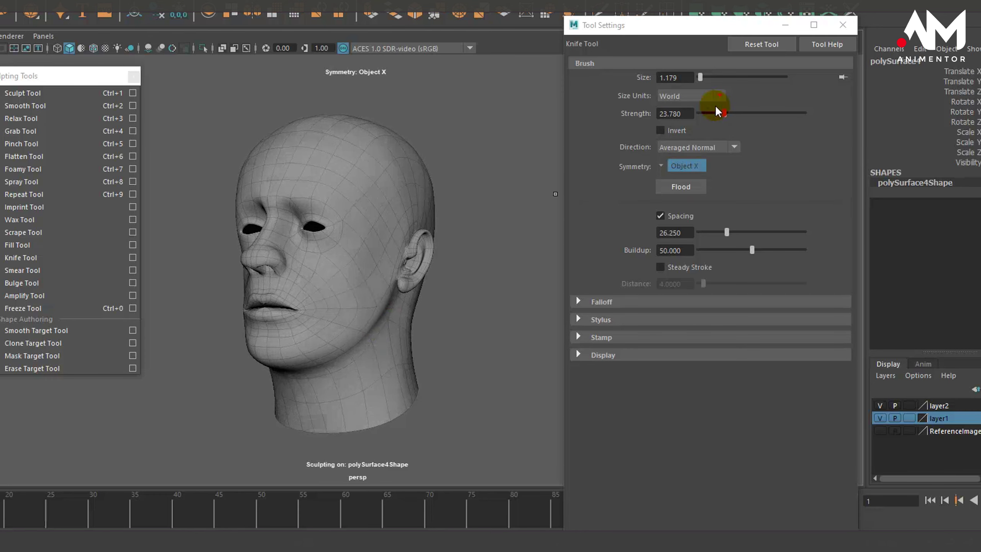
Lower Knife strength to 4.268, zoom in on the mouth, and start a crease at its corner.
{"action": "left_click_drag", "start_coordinate": [724, 112], "coordinate": [703, 113]}
{"action": "left_click", "coordinate": [316, 300]}
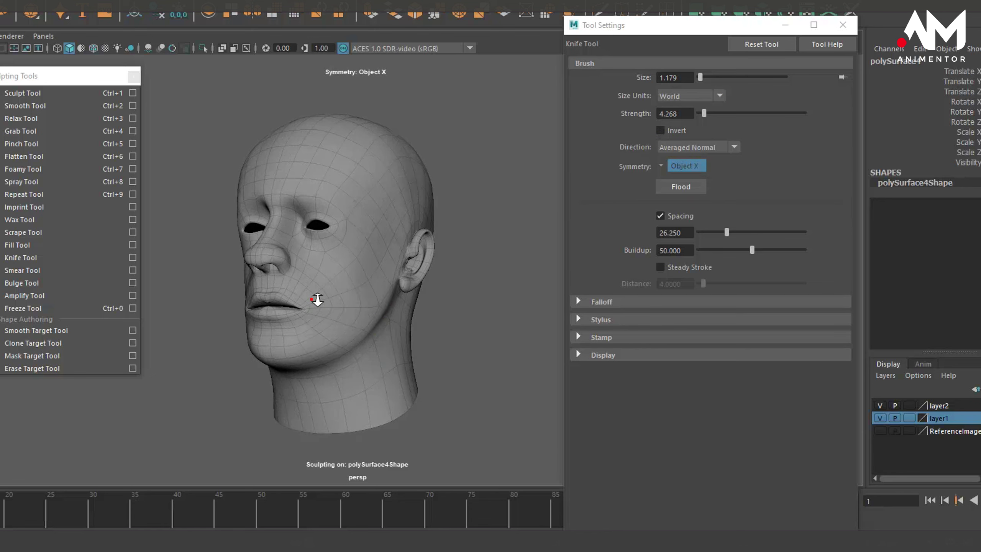
{"action": "right_click_drag", "start_coordinate": [317, 300], "coordinate": [540, 241], "text": "alt"}
{"action": "left_click_drag", "start_coordinate": [541, 240], "coordinate": [373, 307], "text": "alt"}
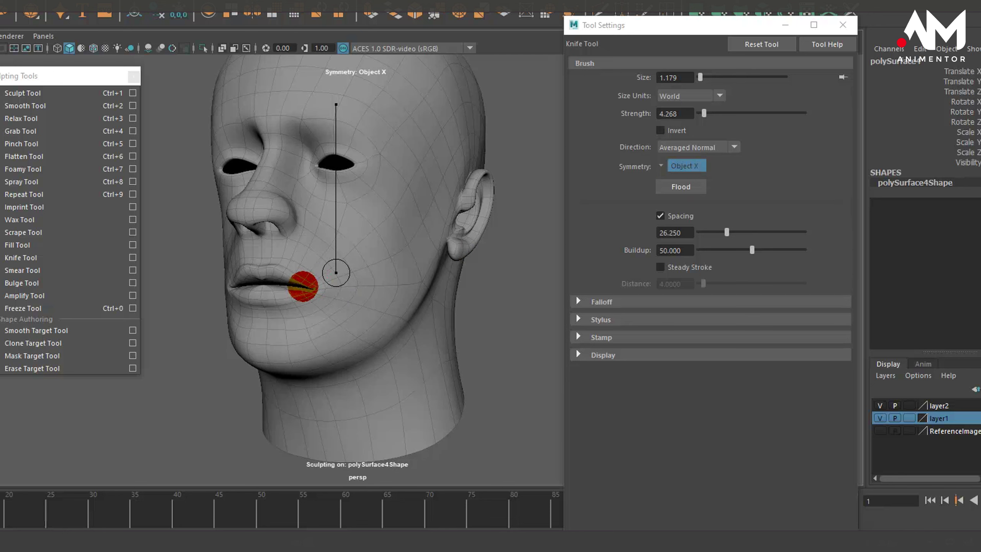
{"action": "left_click", "coordinate": [305, 328]}
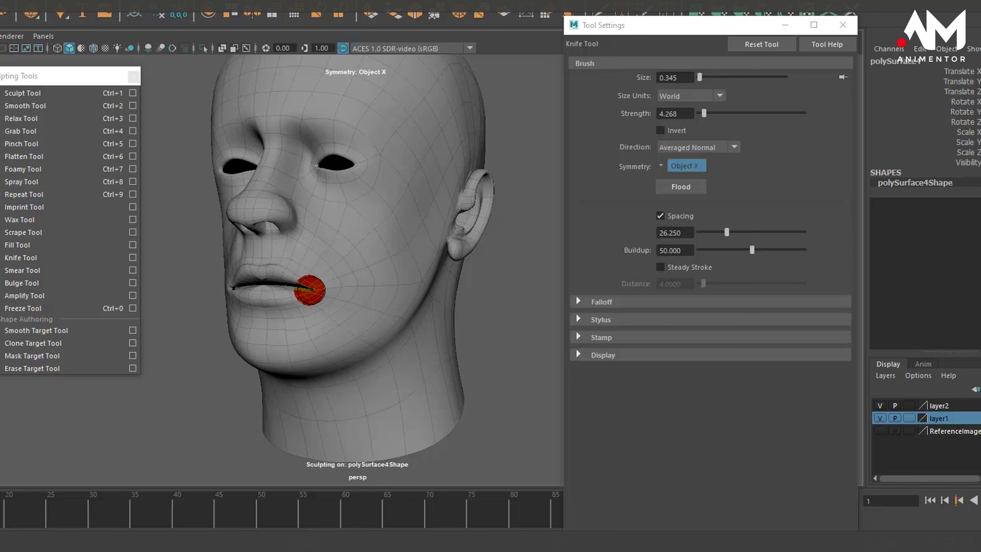
Carve fine knife creases near the nostrils, lips and cheeks, checking several angles.
{"action": "mouse_move", "coordinate": [309, 290]}
{"action": "left_mouse_down", "text": "alt"}
{"action": "mouse_move", "coordinate": [323, 278]}
{"action": "mouse_move", "coordinate": [401, 278]}
{"action": "mouse_move", "coordinate": [287, 276]}
{"action": "mouse_move", "coordinate": [402, 278]}
{"action": "mouse_move", "coordinate": [306, 269]}
{"action": "mouse_move", "coordinate": [327, 224]}
{"action": "left_mouse_up", "text": "alt"}
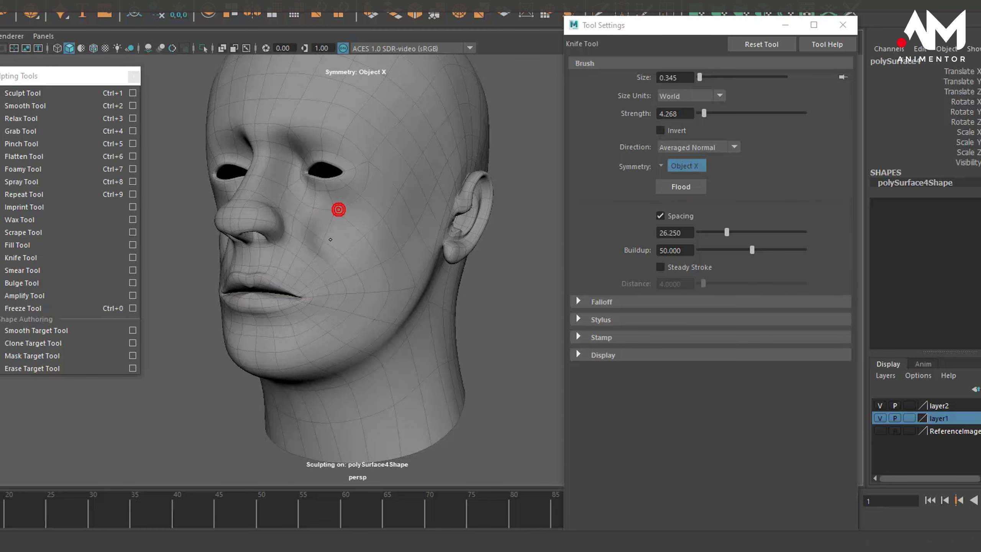
{"action": "mouse_move", "coordinate": [374, 286]}
{"action": "left_mouse_down", "text": "alt"}
{"action": "mouse_move", "coordinate": [317, 280]}
{"action": "mouse_move", "coordinate": [320, 298]}
{"action": "mouse_move", "coordinate": [382, 303]}
{"action": "mouse_move", "coordinate": [382, 284]}
{"action": "mouse_move", "coordinate": [423, 301]}
{"action": "mouse_move", "coordinate": [393, 276]}
{"action": "mouse_move", "coordinate": [335, 274]}
{"action": "mouse_move", "coordinate": [309, 294]}
{"action": "mouse_move", "coordinate": [236, 289]}
{"action": "left_mouse_up", "text": "alt"}
{"action": "middle_click_drag", "start_coordinate": [236, 290], "coordinate": [295, 295], "text": "alt"}
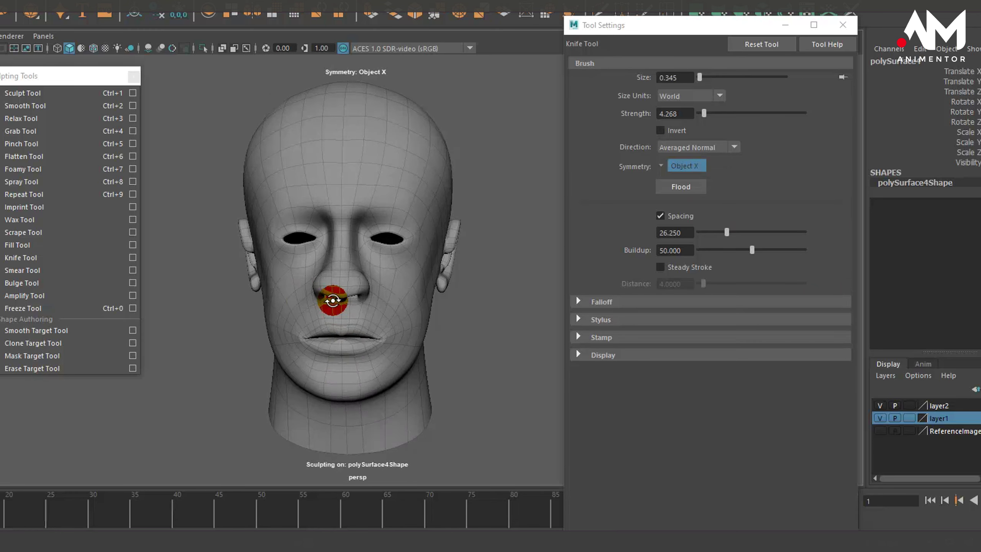
{"action": "left_click_drag", "start_coordinate": [309, 298], "coordinate": [305, 298], "text": "alt"}
{"action": "mouse_move", "coordinate": [343, 258]}
{"action": "left_mouse_down", "text": "alt"}
{"action": "mouse_move", "coordinate": [297, 258]}
{"action": "mouse_move", "coordinate": [311, 252]}
{"action": "left_mouse_up", "text": "alt"}
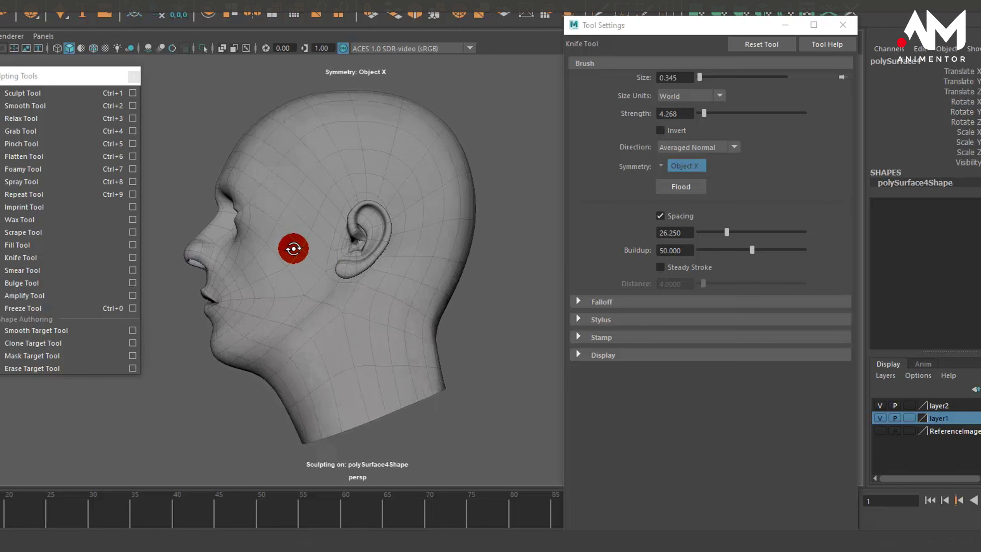
{"action": "mouse_move", "coordinate": [291, 311]}
{"action": "left_mouse_down", "text": "alt"}
{"action": "mouse_move", "coordinate": [333, 252]}
{"action": "mouse_move", "coordinate": [385, 272]}
{"action": "mouse_move", "coordinate": [328, 284]}
{"action": "mouse_move", "coordinate": [376, 291]}
{"action": "mouse_move", "coordinate": [335, 228]}
{"action": "mouse_move", "coordinate": [302, 305]}
{"action": "left_mouse_up", "text": "alt"}
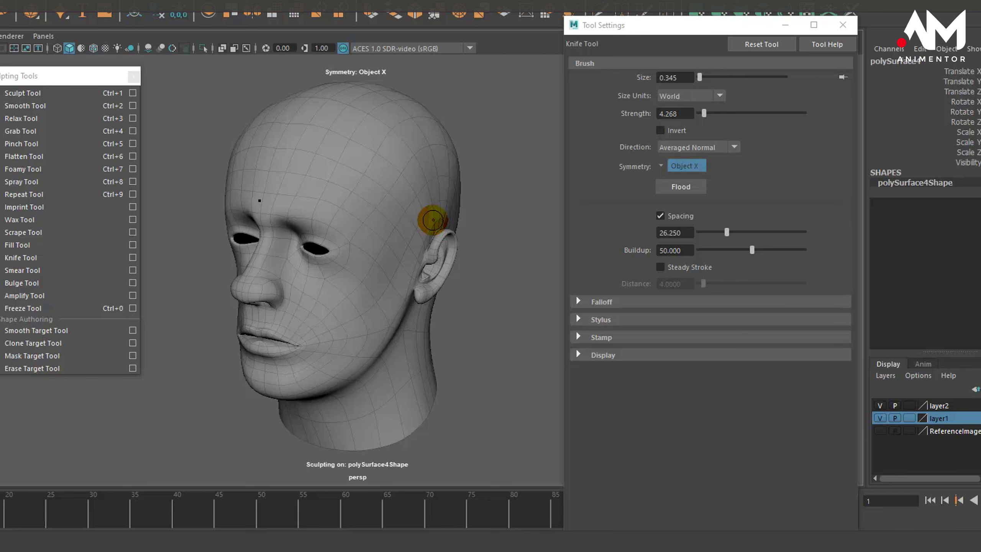
{"action": "mouse_move", "coordinate": [348, 294]}
{"action": "left_mouse_down", "text": "alt"}
{"action": "mouse_move", "coordinate": [438, 279]}
{"action": "mouse_move", "coordinate": [420, 295]}
{"action": "mouse_move", "coordinate": [327, 290]}
{"action": "mouse_move", "coordinate": [344, 281]}
{"action": "mouse_move", "coordinate": [415, 285]}
{"action": "mouse_move", "coordinate": [344, 289]}
{"action": "mouse_move", "coordinate": [356, 272]}
{"action": "left_mouse_up", "text": "alt"}
Return to the Select Tool and frame the finished head with zoom, pan and orbit.
{"action": "key", "text": "q"}
{"action": "mouse_move", "coordinate": [361, 272]}
{"action": "right_mouse_down", "text": "alt"}
{"action": "mouse_move", "coordinate": [423, 300]}
{"action": "mouse_move", "coordinate": [333, 300]}
{"action": "right_mouse_up", "text": "alt"}
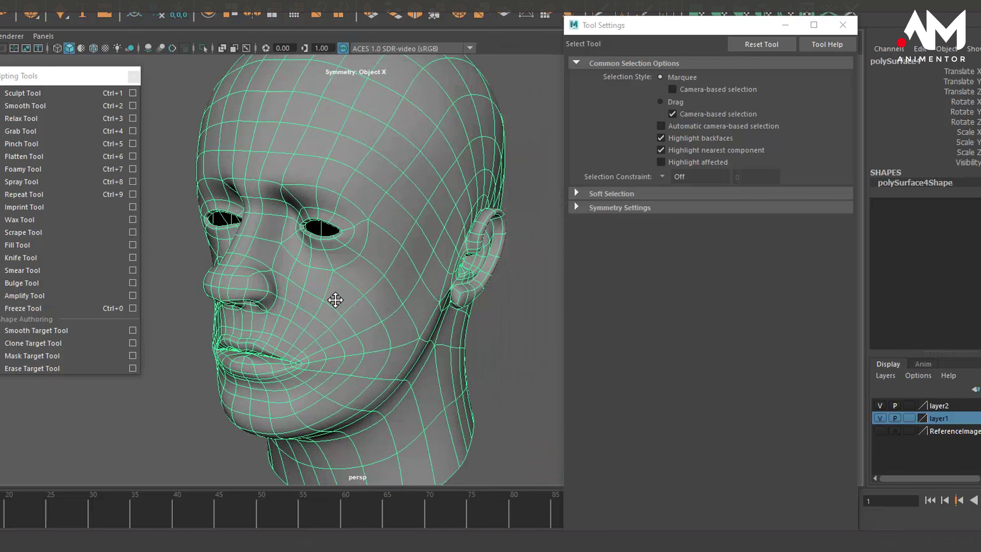
{"action": "middle_click_drag", "start_coordinate": [333, 300], "coordinate": [171, 315], "text": "alt"}
{"action": "left_click_drag", "start_coordinate": [171, 315], "coordinate": [268, 307], "text": "alt"}
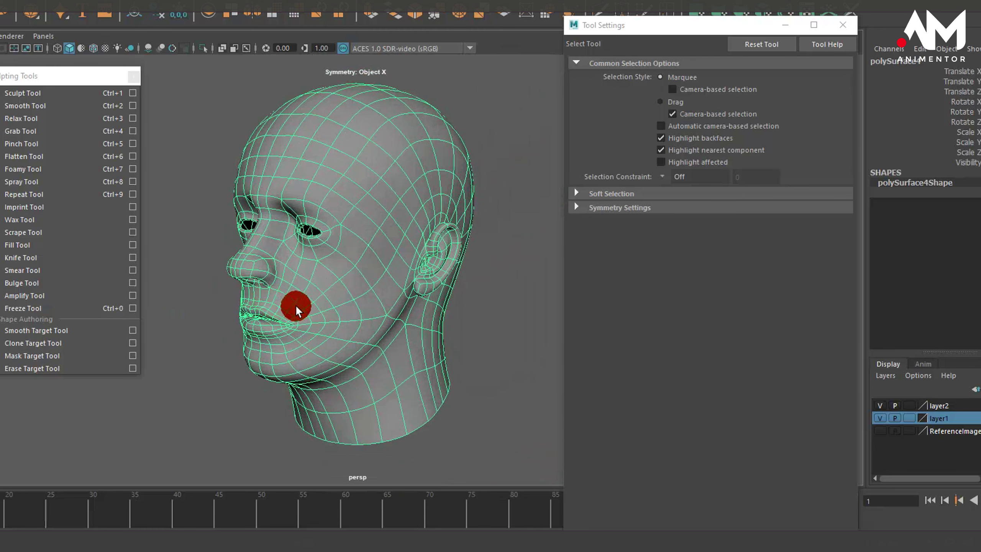